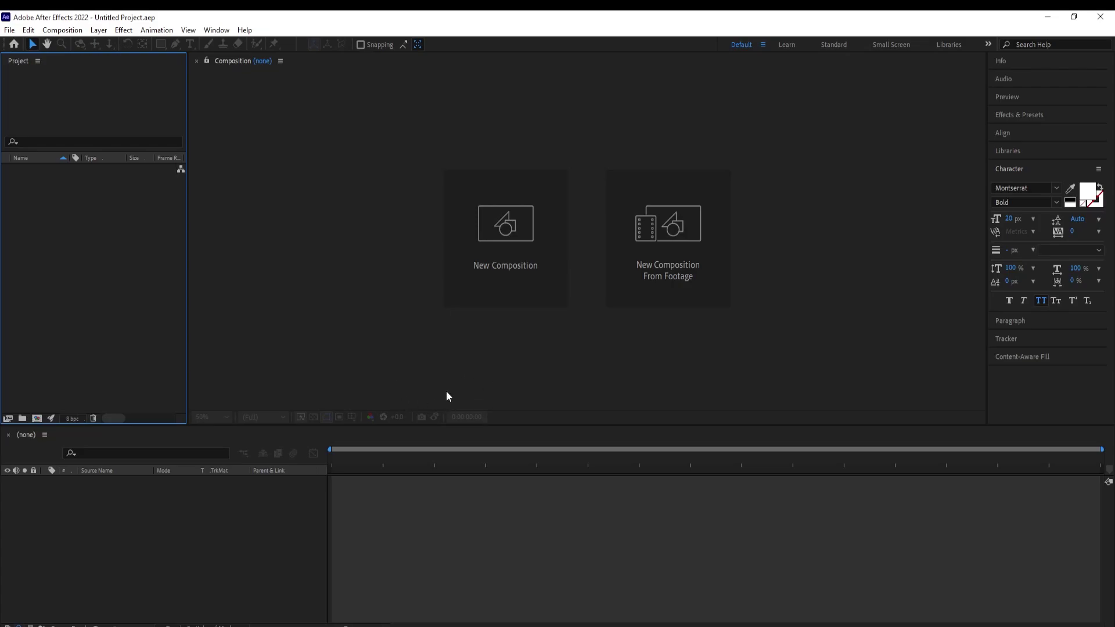
Create a 1920×1080, 30 fps, 10-second composition named 'smooth'
{"action": "left_click", "coordinate": [506, 286]}
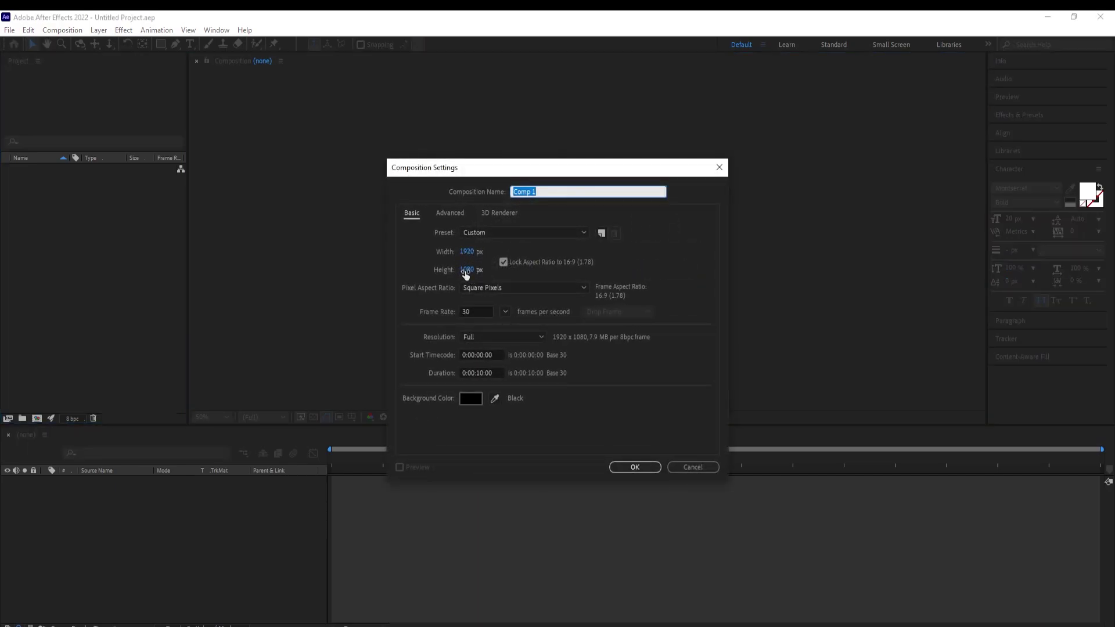
{"action": "left_click", "coordinate": [478, 312]}
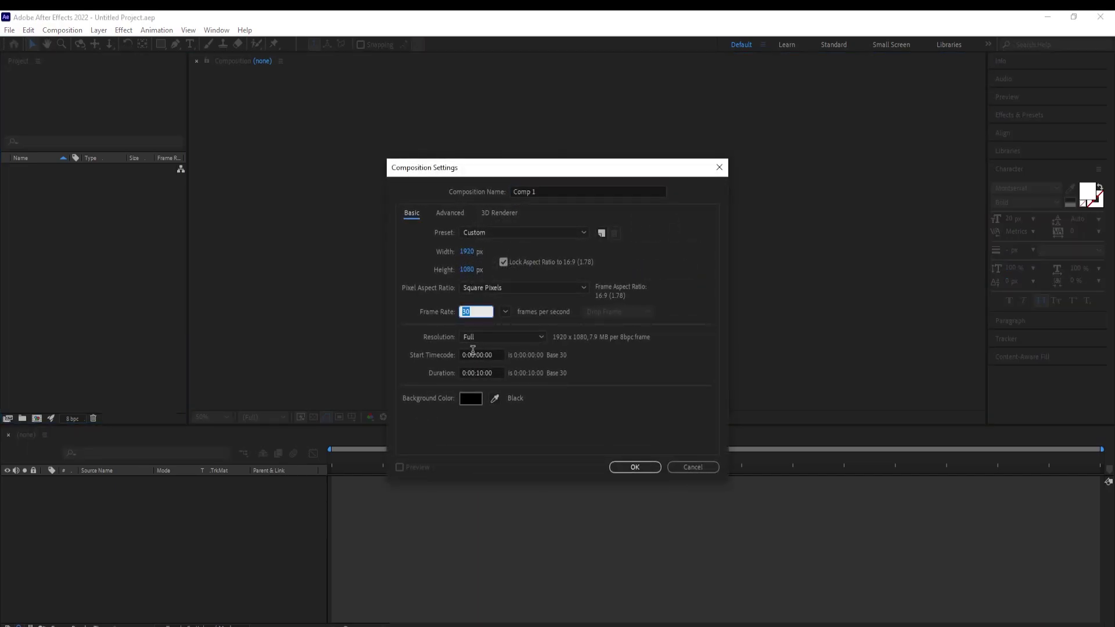
{"action": "left_click", "coordinate": [482, 373]}
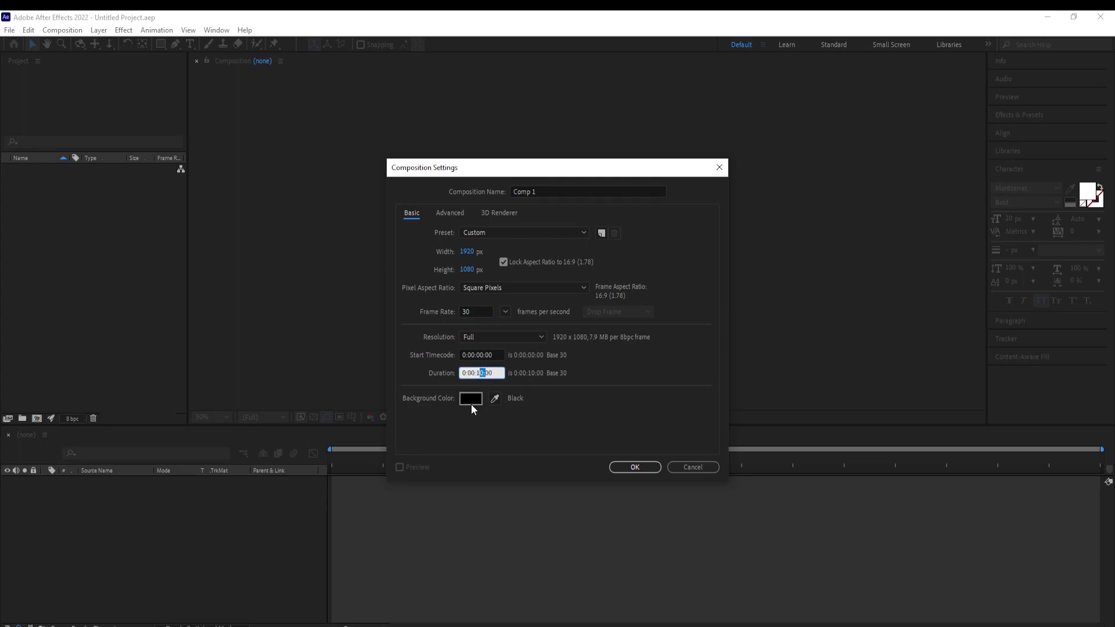
{"action": "left_click", "coordinate": [536, 191]}
{"action": "type", "text": "smooth"}
{"action": "key", "text": "Return"}
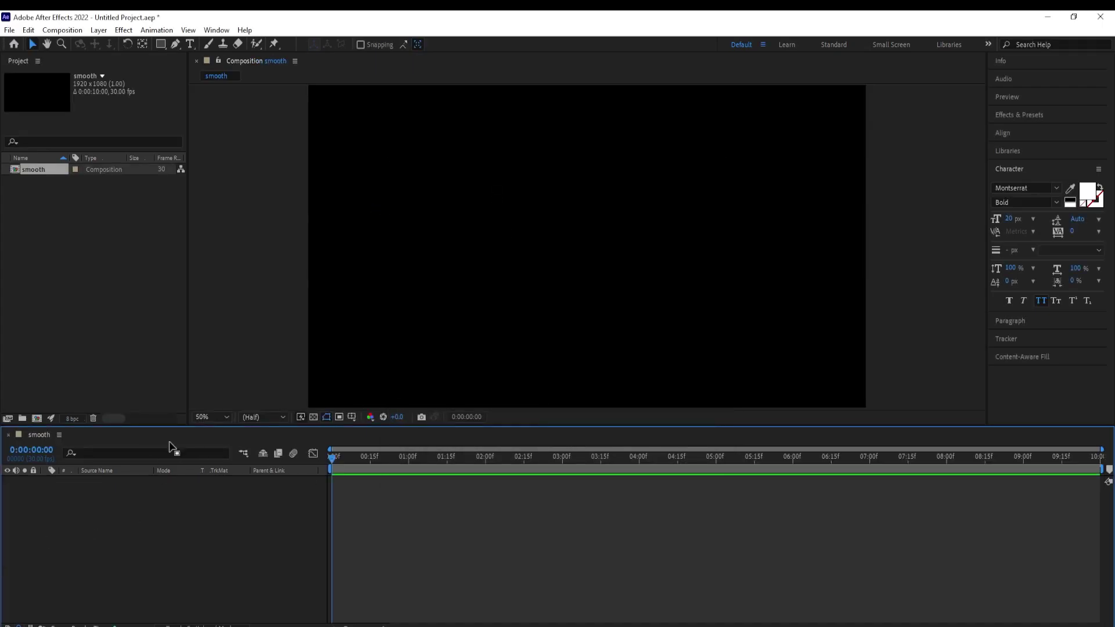
Add a text layer reading 'smooth' in the composition viewer
{"action": "left_click", "coordinate": [188, 46]}
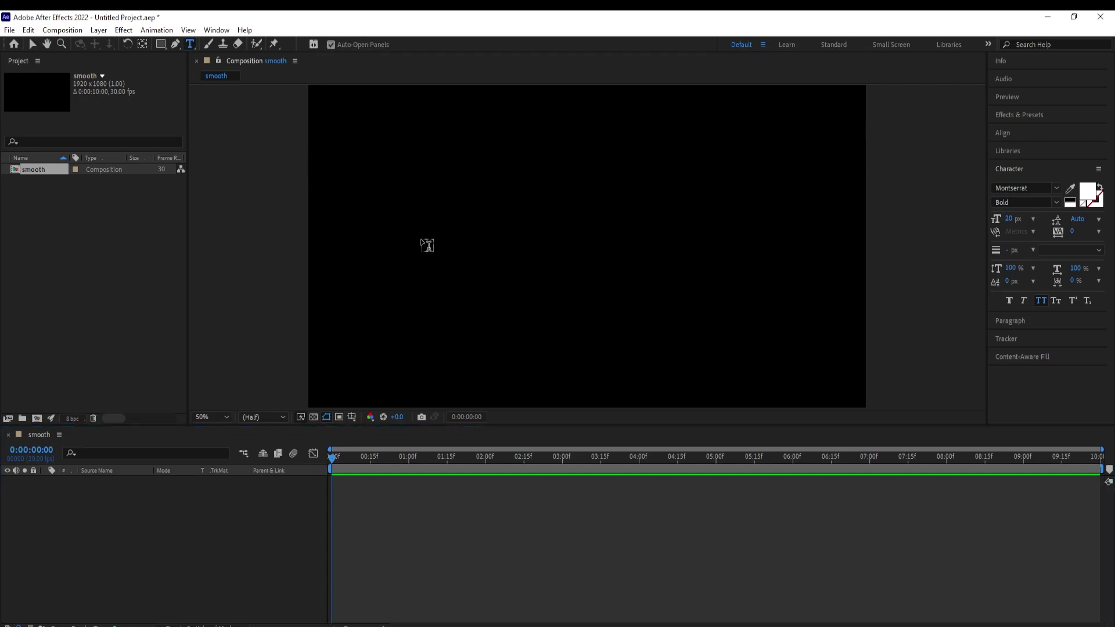
{"action": "left_click", "coordinate": [499, 248]}
{"action": "type", "text": "smoot"}
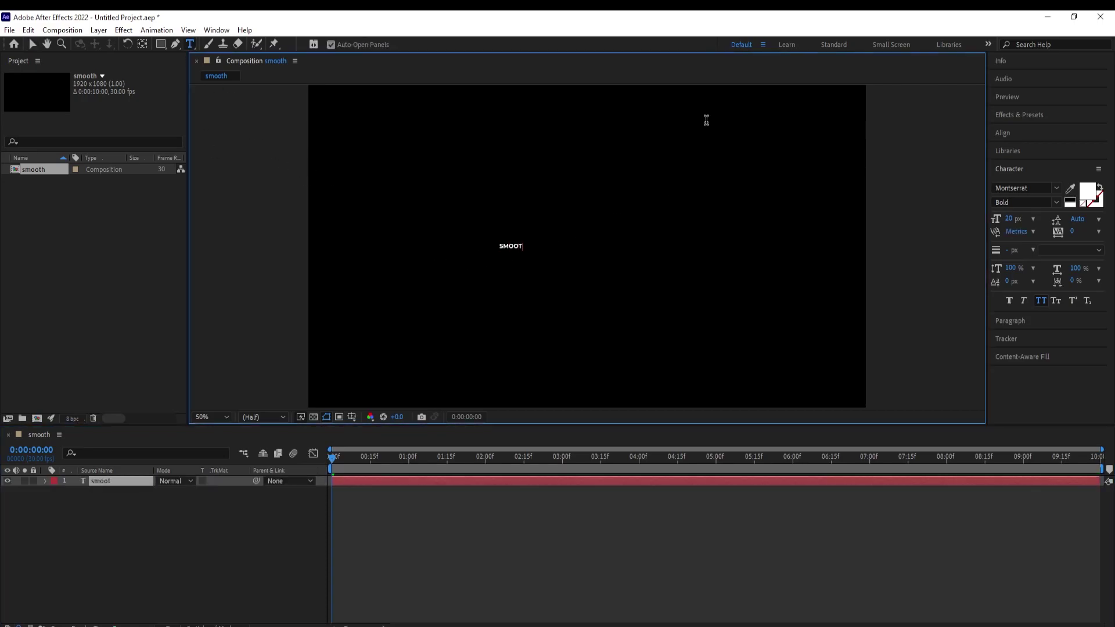
Format the text as 200 px Montserrat Bold, All Caps, with a white fill
{"action": "key", "text": "ctrl+a"}
{"action": "mouse_move", "coordinate": [1009, 218]}
{"action": "left_mouse_down"}
{"action": "mouse_move", "coordinate": [1019, 214]}
{"action": "mouse_move", "coordinate": [1009, 229]}
{"action": "left_mouse_up"}
{"action": "type", "text": "200"}
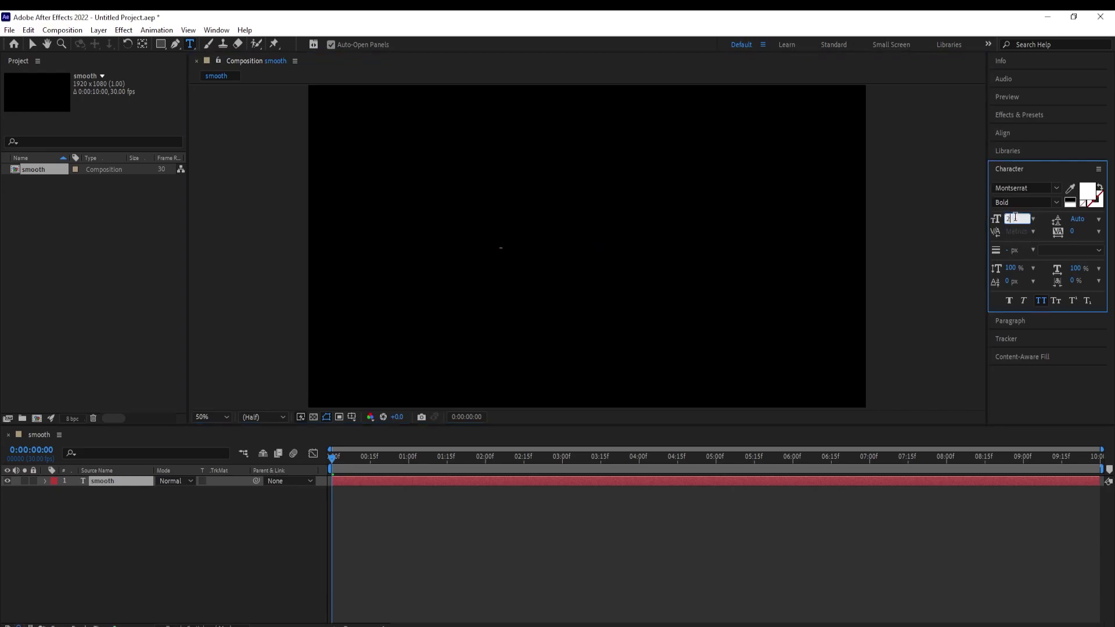
{"action": "key", "text": "Return"}
{"action": "left_click", "coordinate": [1042, 301]}
{"action": "left_click", "coordinate": [1041, 301]}
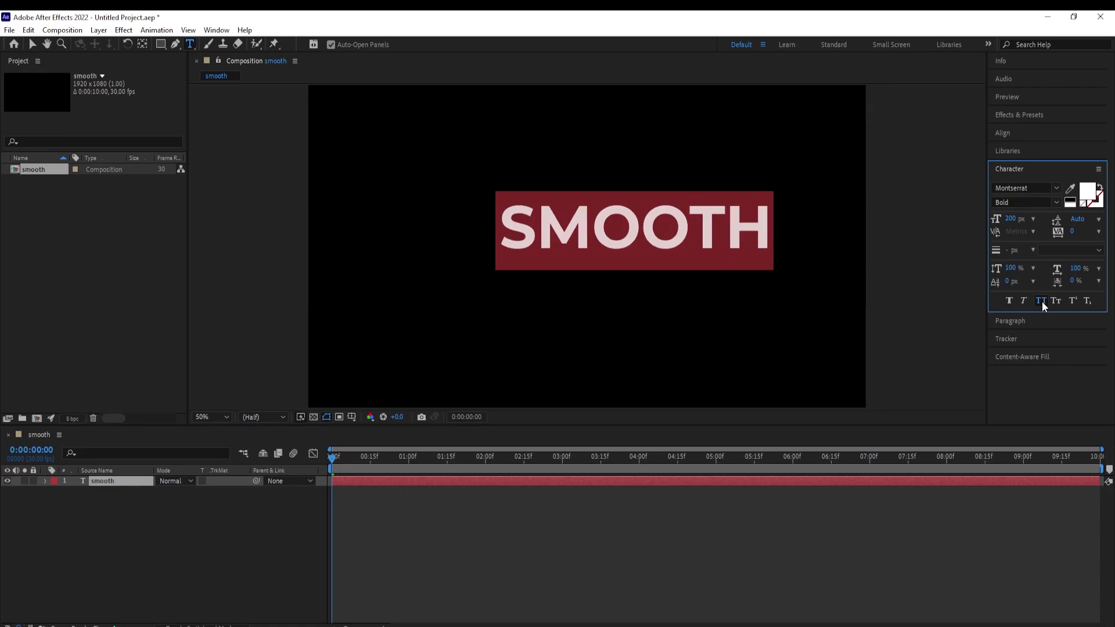
{"action": "left_click", "coordinate": [1087, 190]}
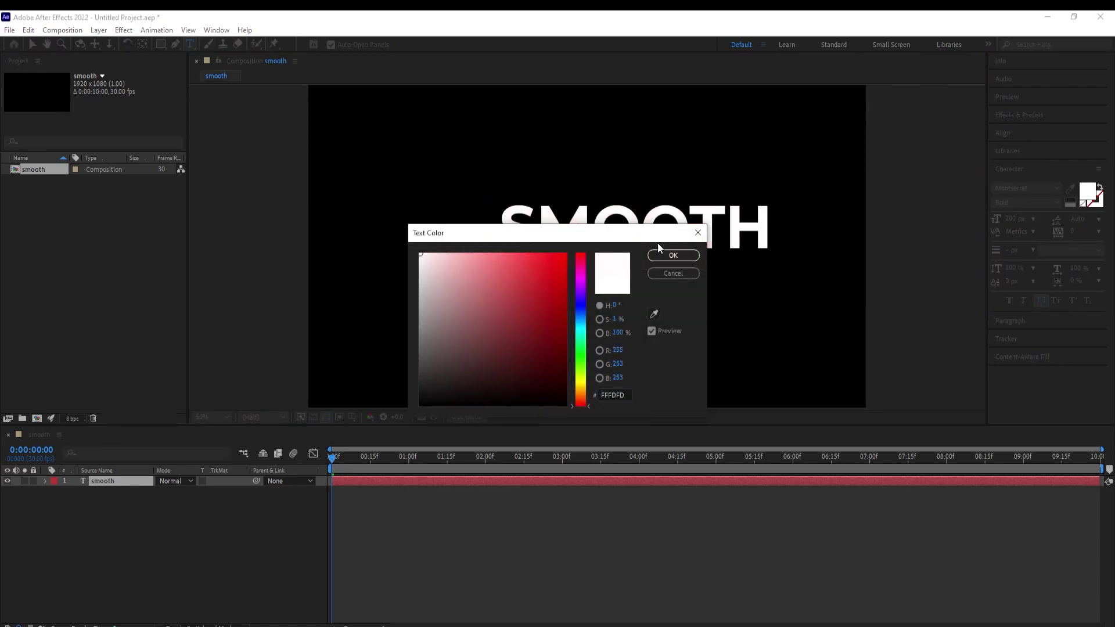
{"action": "left_click", "coordinate": [672, 256]}
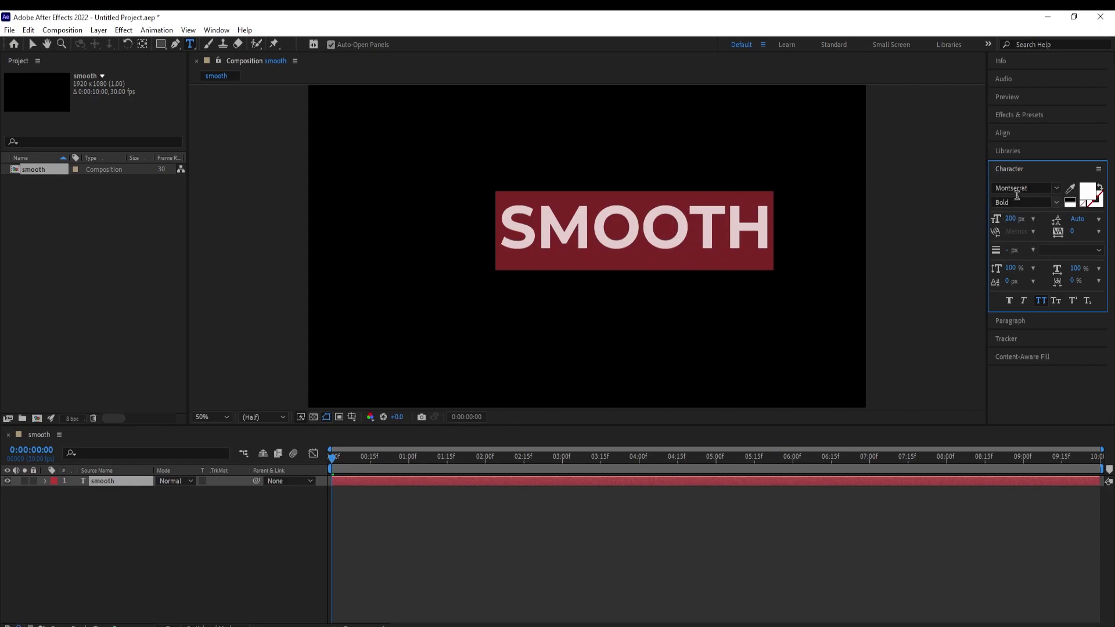
Align SMOOTH horizontally and vertically to the comp and centre its anchor point
{"action": "left_click", "coordinate": [1039, 131]}
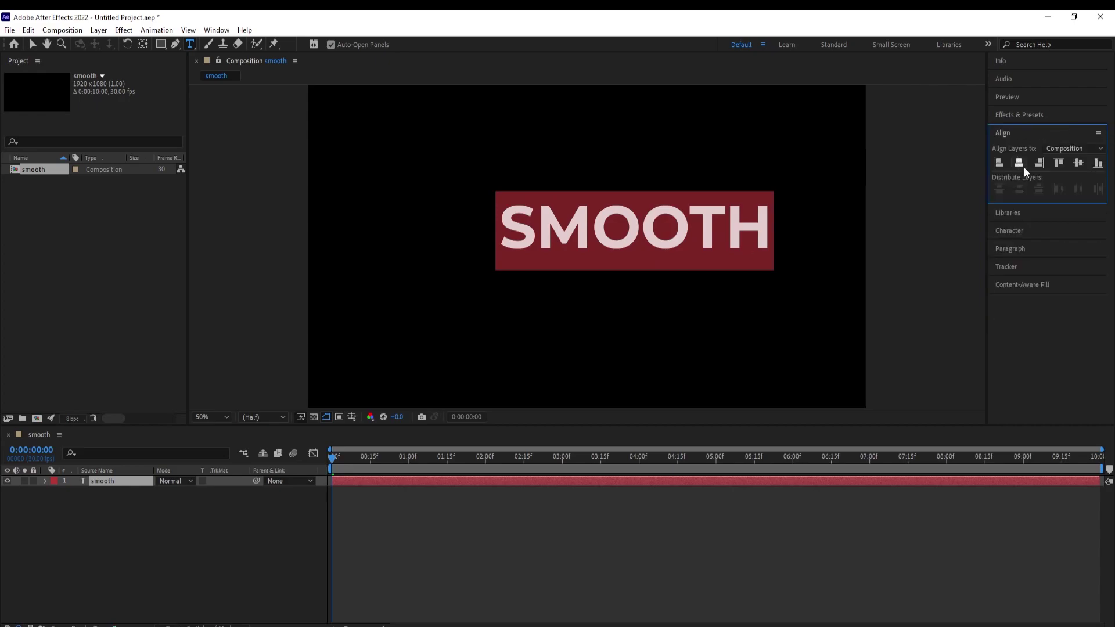
{"action": "left_click", "coordinate": [1020, 165]}
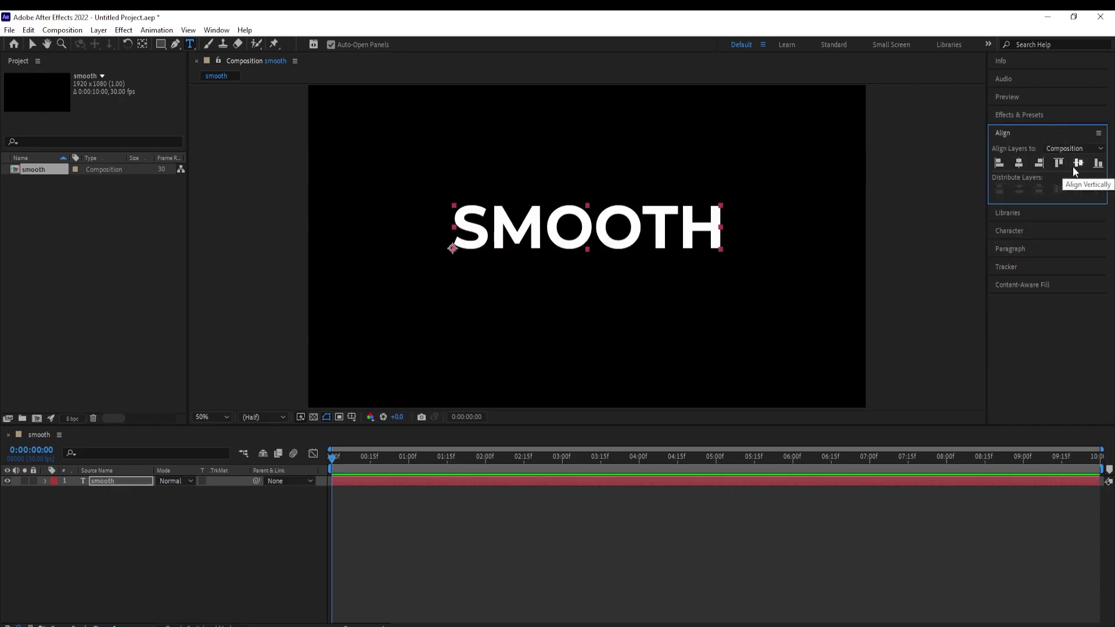
{"action": "left_click", "coordinate": [1078, 163]}
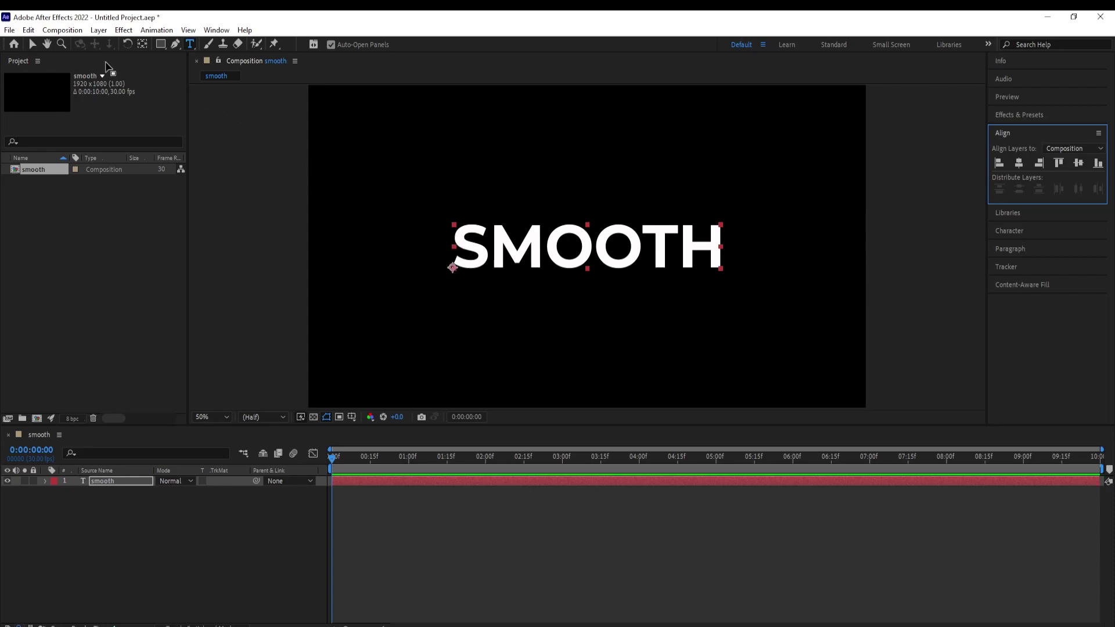
{"action": "double_click", "coordinate": [143, 45]}
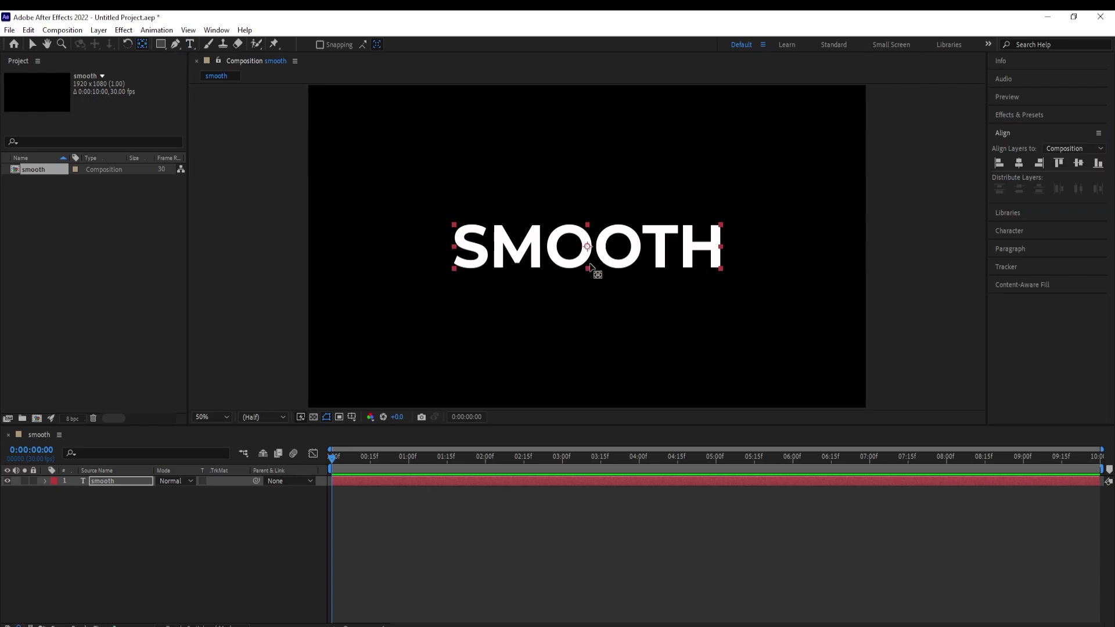
{"action": "key", "text": "v"}
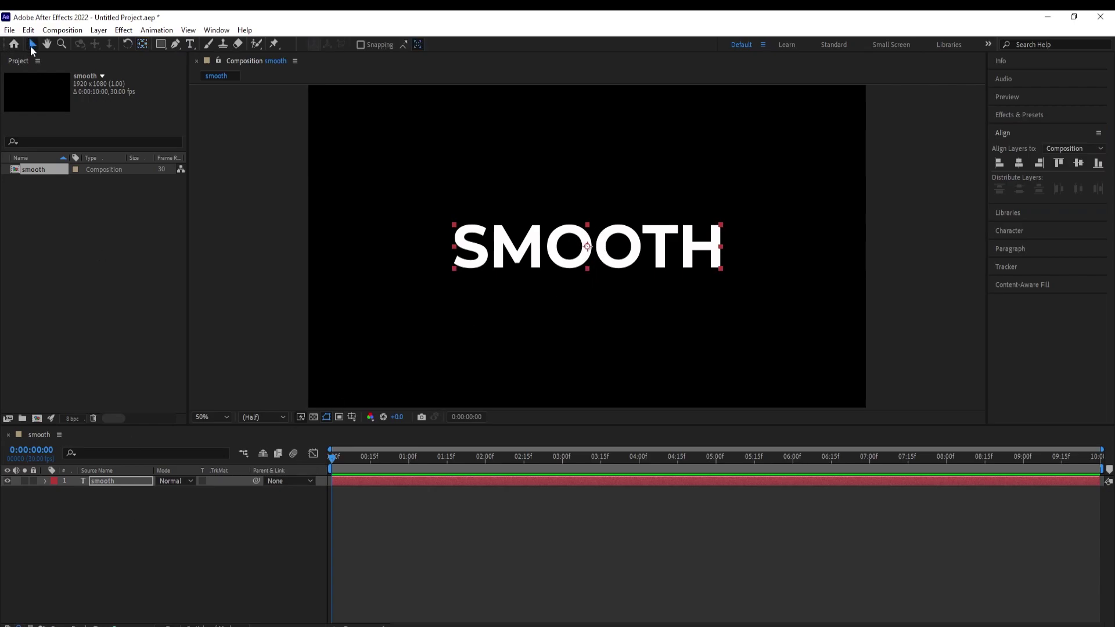
Add a black solid and set it as the smooth text's Alpha Inverted Matte
{"action": "right_click", "coordinate": [168, 554]}
{"action": "mouse_move", "coordinate": [197, 410]}
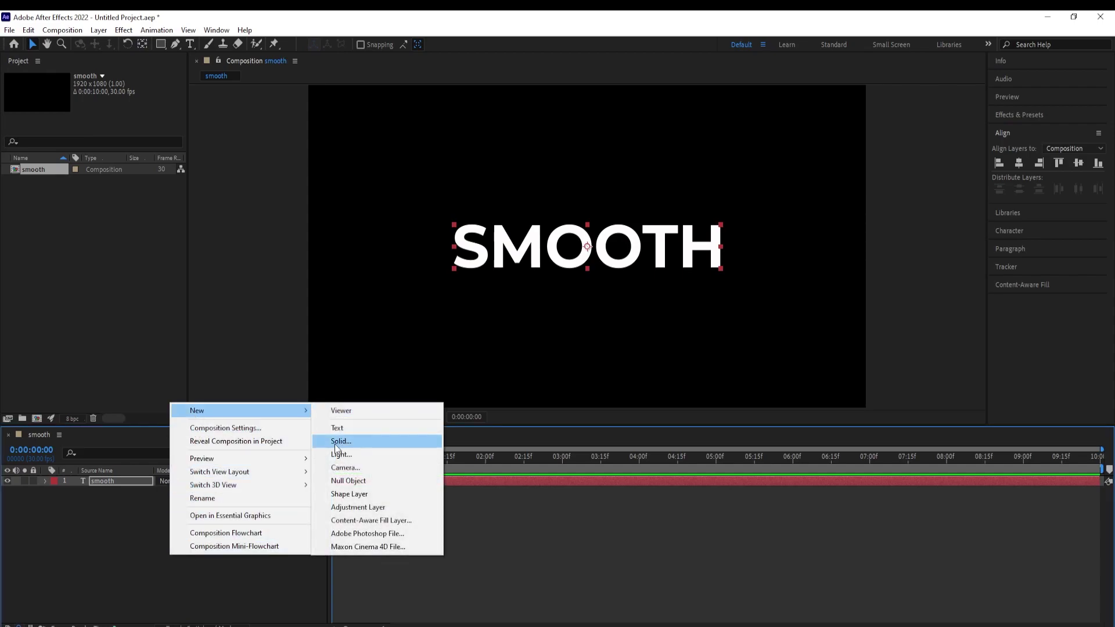
{"action": "left_click", "coordinate": [334, 441]}
{"action": "left_click", "coordinate": [603, 432]}
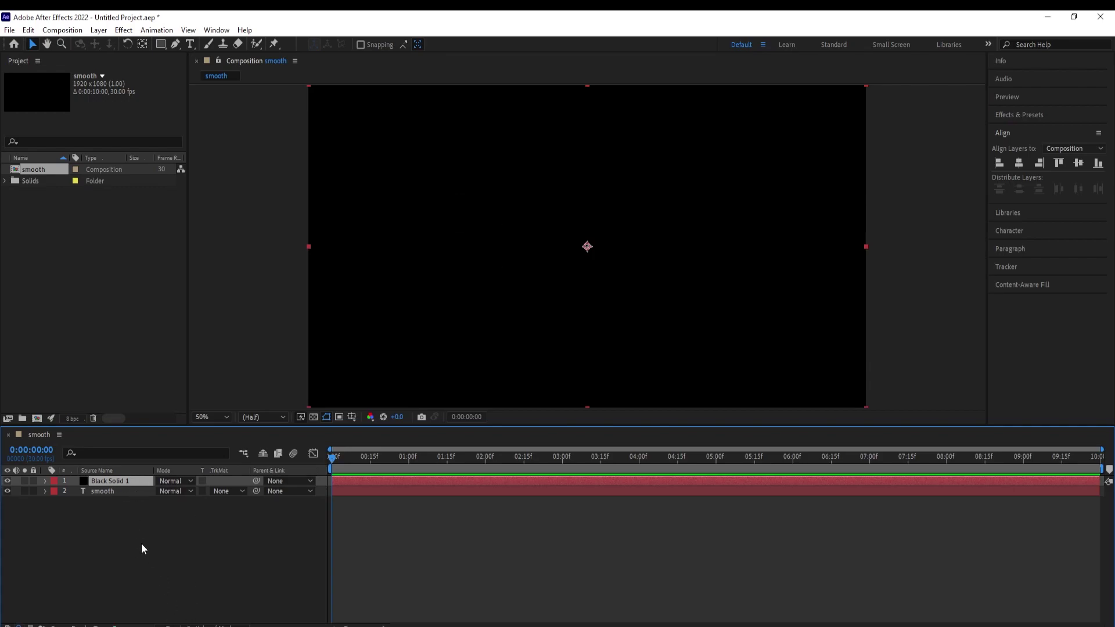
{"action": "left_click", "coordinate": [110, 492]}
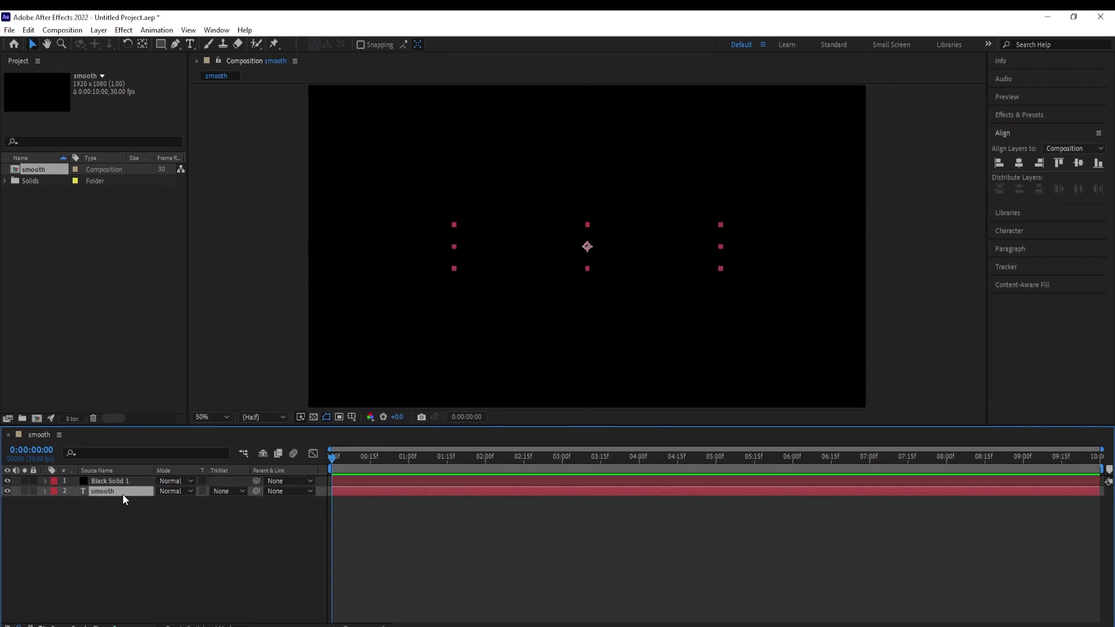
{"action": "left_click", "coordinate": [224, 492]}
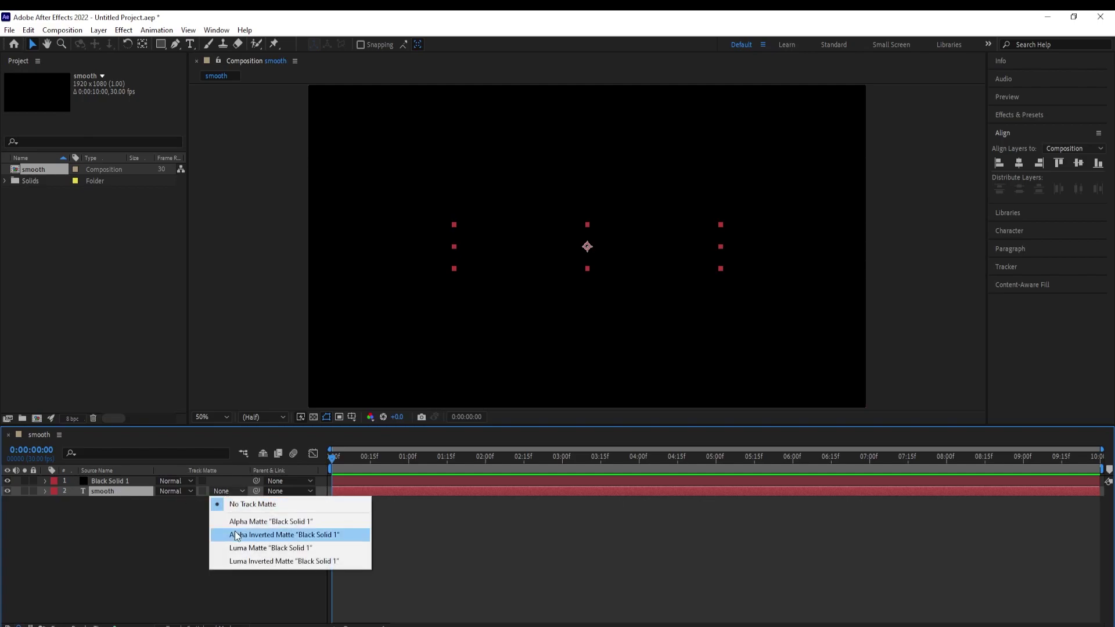
{"action": "left_click", "coordinate": [238, 535]}
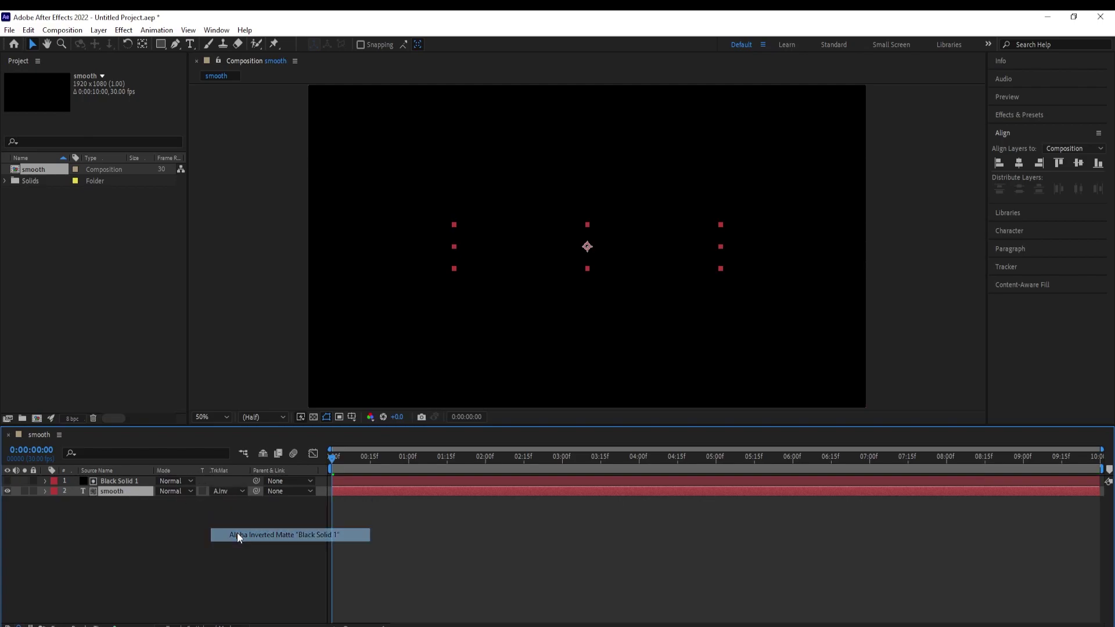
Move the solid to Position X 1920 (960*2) so only SMO shows
{"action": "left_click", "coordinate": [120, 483]}
{"action": "key", "text": "p"}
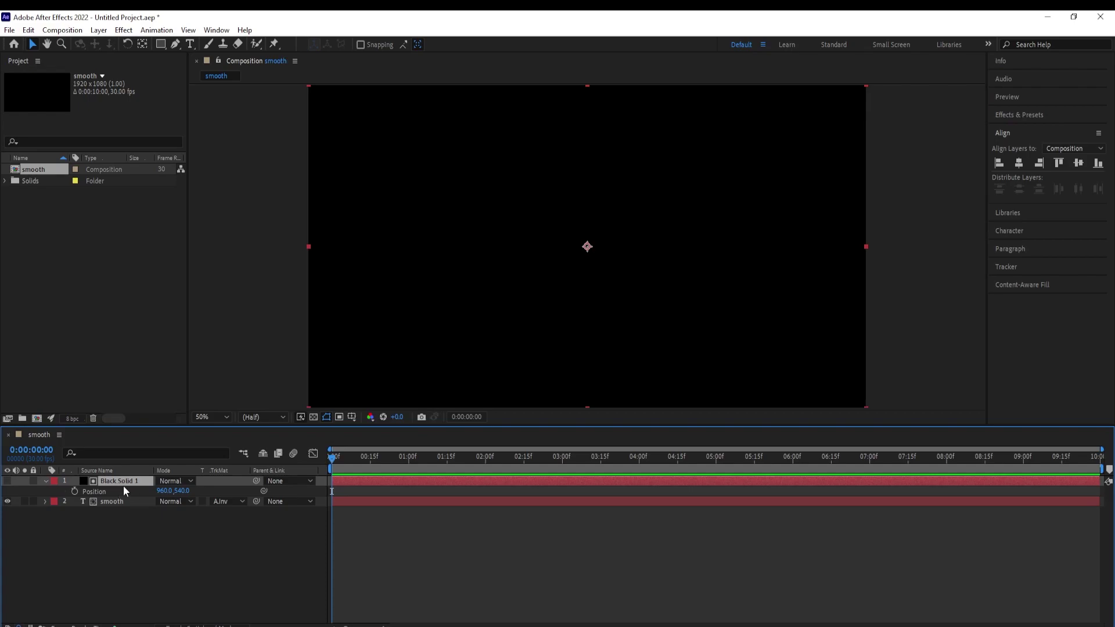
{"action": "left_click", "coordinate": [170, 491]}
{"action": "left_click", "coordinate": [171, 492]}
{"action": "type", "text": "*2"}
{"action": "key", "text": "Return"}
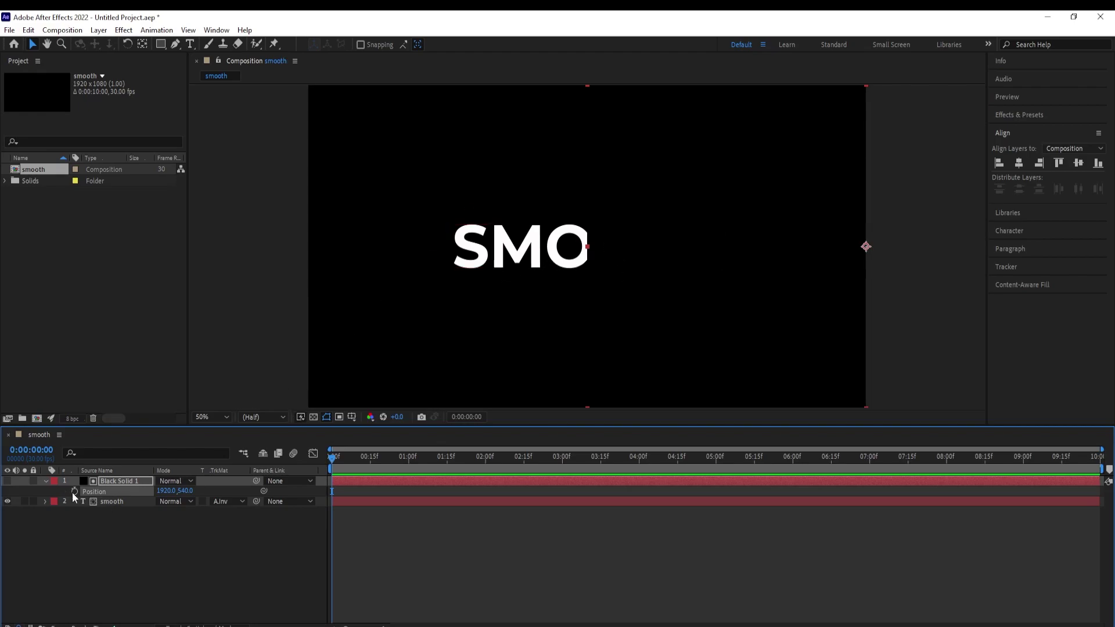
{"action": "left_click", "coordinate": [46, 481]}
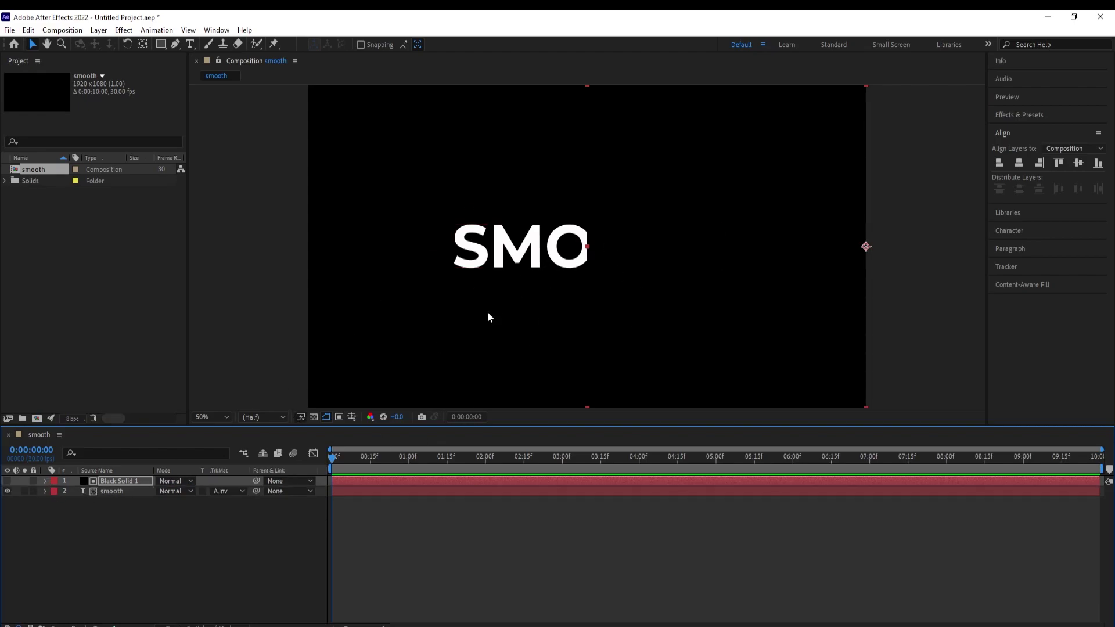
Duplicate the text and solid, giving smooth 2 an Alpha Matte from 'Black Solid 1'
{"action": "left_click", "coordinate": [104, 491], "text": "shift"}
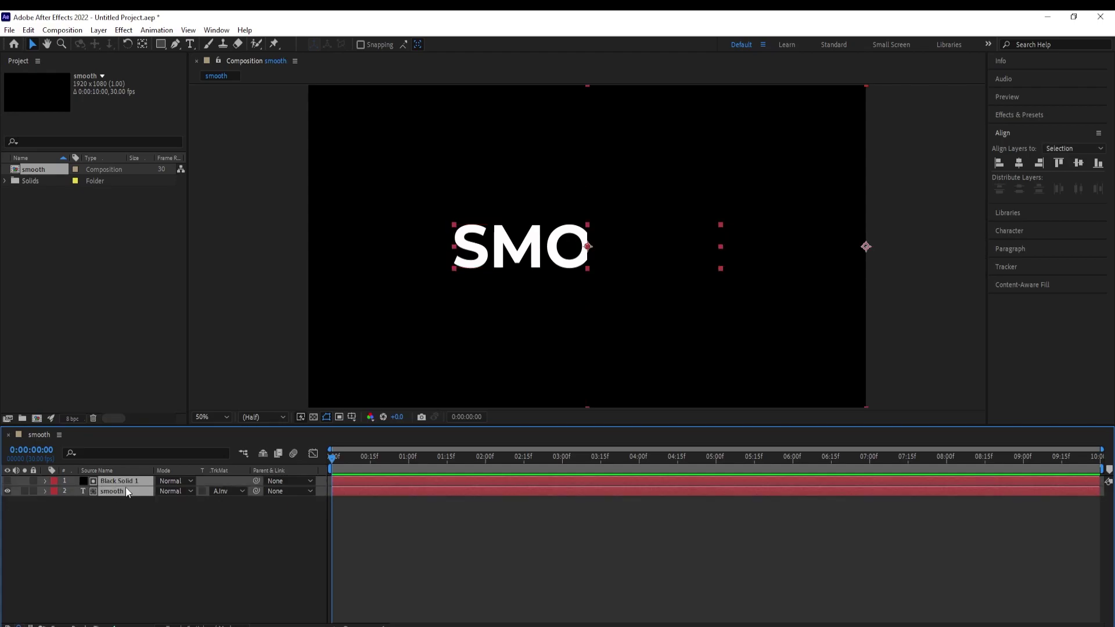
{"action": "key", "text": "ctrl+d"}
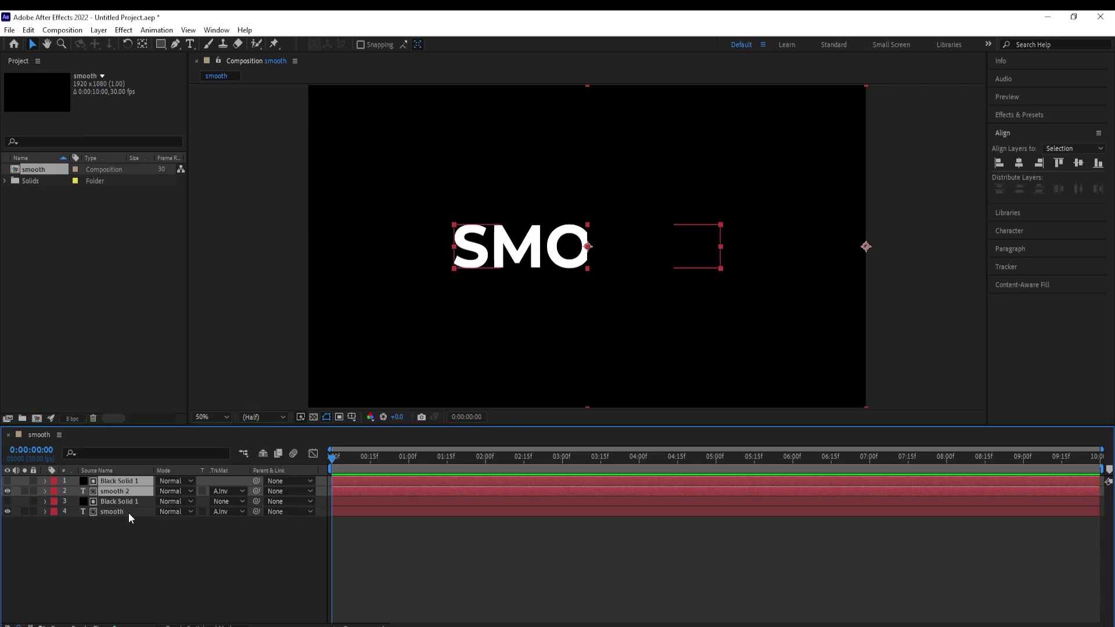
{"action": "left_click", "coordinate": [139, 552]}
{"action": "left_click", "coordinate": [121, 493]}
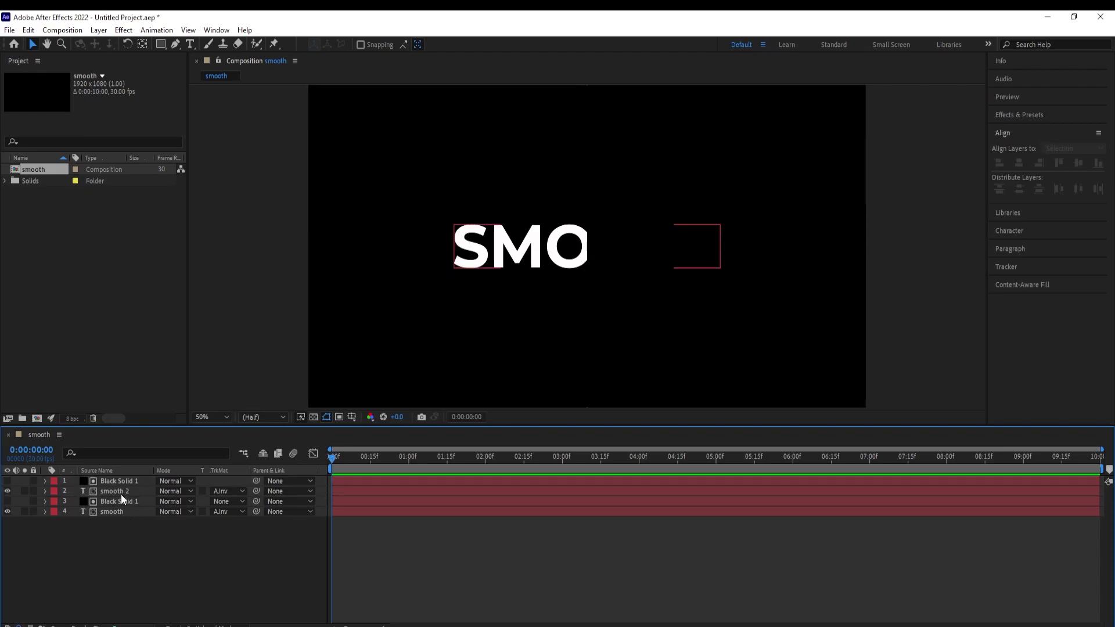
{"action": "left_click", "coordinate": [224, 492]}
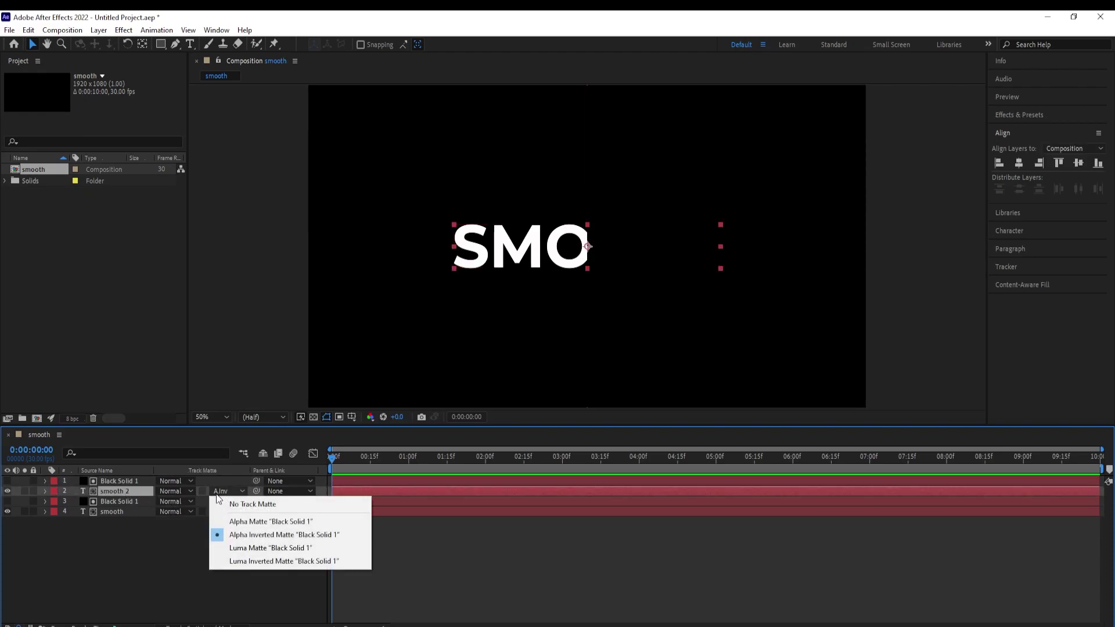
{"action": "left_click", "coordinate": [244, 523]}
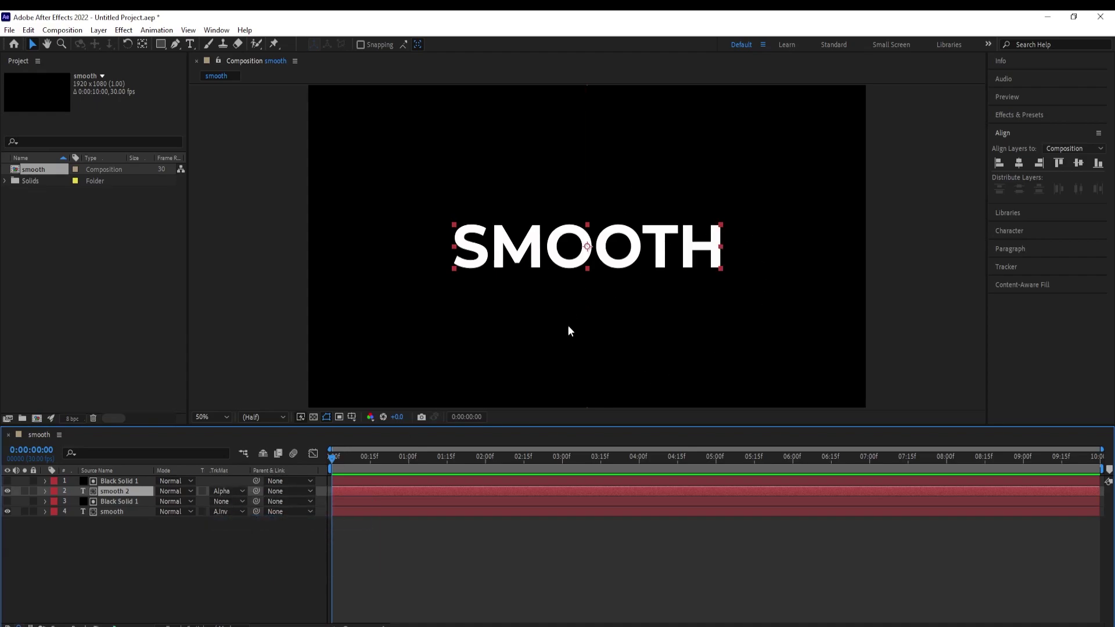
{"action": "left_click", "coordinate": [119, 513]}
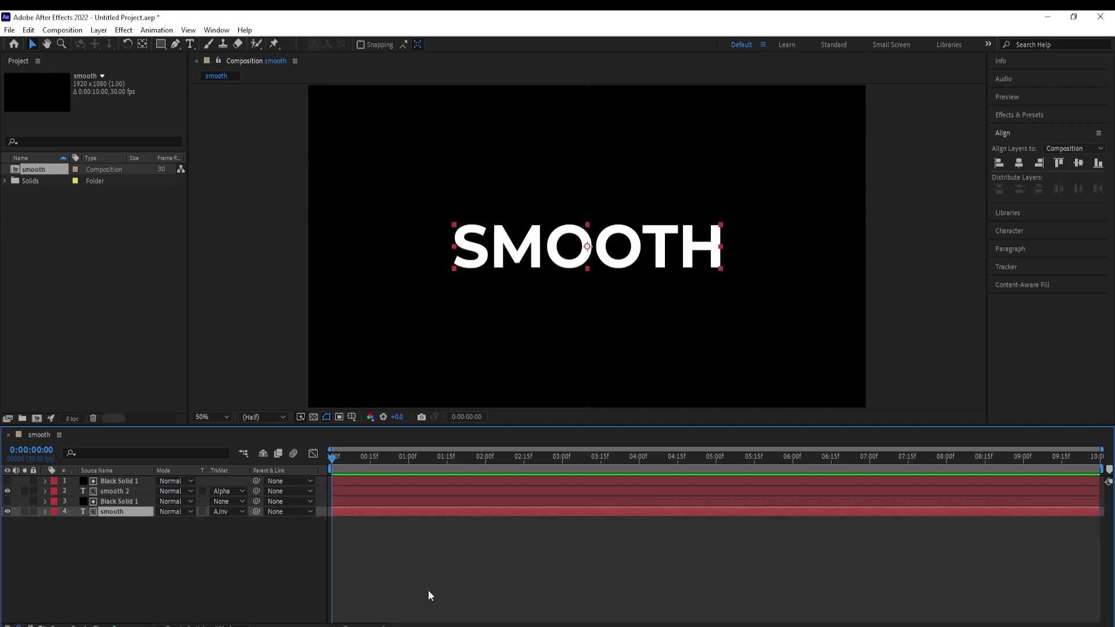
{"action": "key", "text": "="}
Keyframe smooth's Position at 960,540 at 1:20 and X 1430 at 0:00
{"action": "left_click_drag", "start_coordinate": [332, 457], "coordinate": [508, 463]}
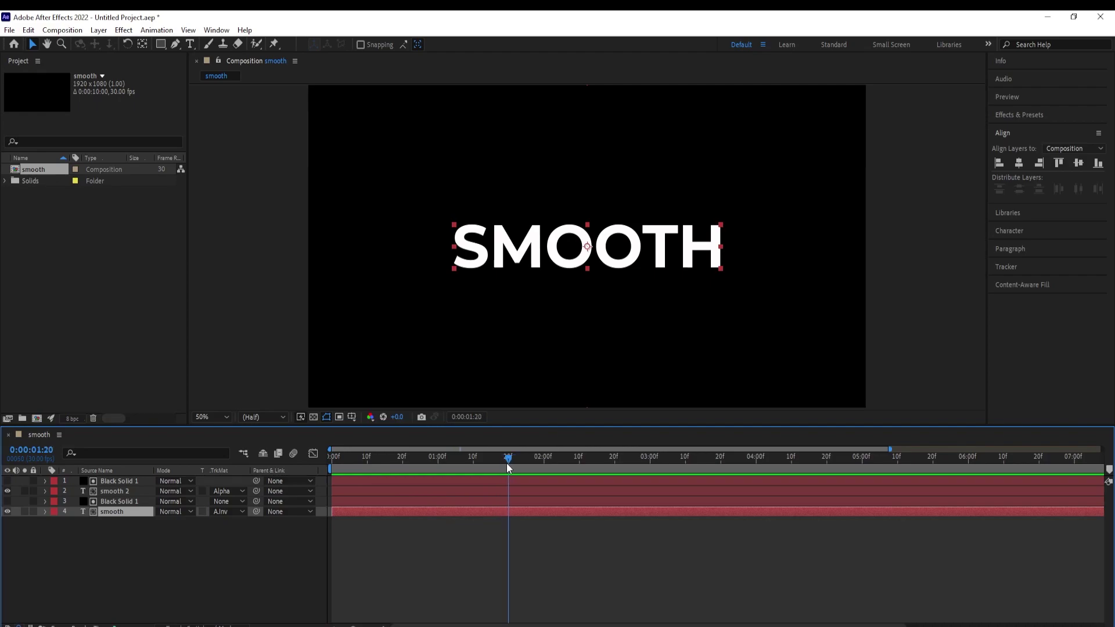
{"action": "key", "text": "p"}
{"action": "left_click", "coordinate": [74, 522]}
{"action": "left_click_drag", "start_coordinate": [507, 464], "coordinate": [325, 469]}
{"action": "left_click_drag", "start_coordinate": [162, 526], "coordinate": [190, 521]}
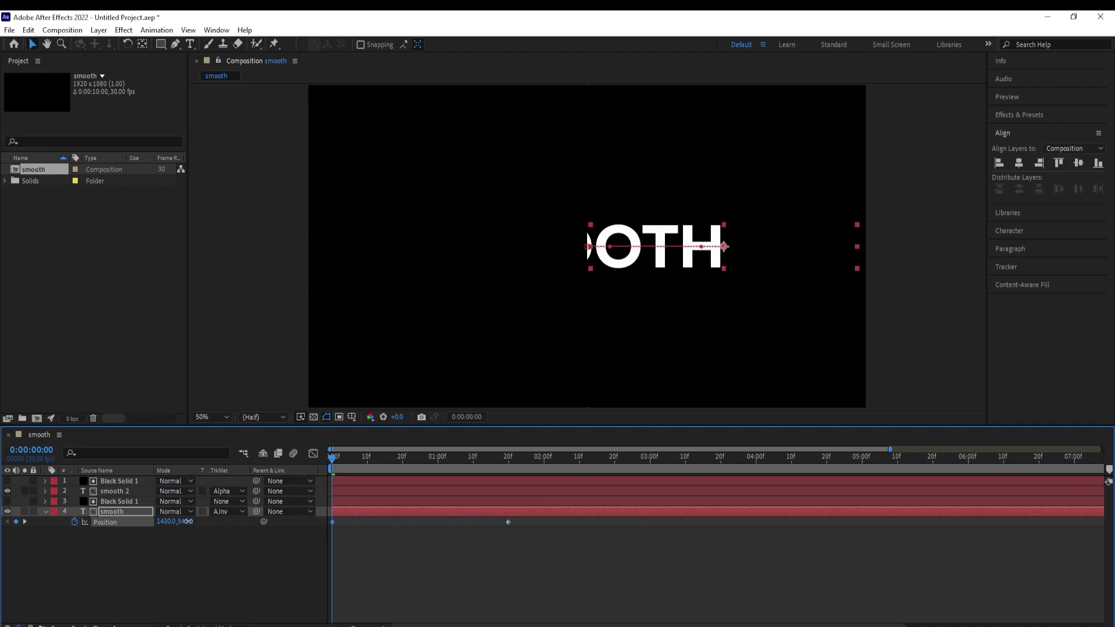
Keyframe smooth 2's Position at 960,540 at 1:20 and X 460 at 0:00
{"action": "left_click", "coordinate": [123, 491]}
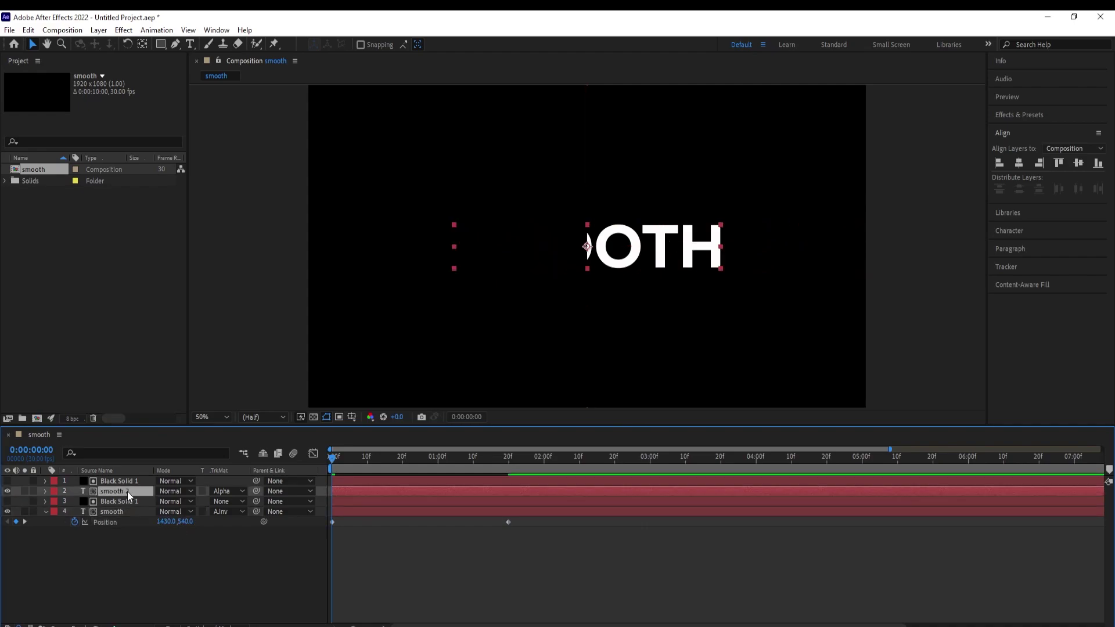
{"action": "left_click_drag", "start_coordinate": [333, 458], "coordinate": [503, 467]}
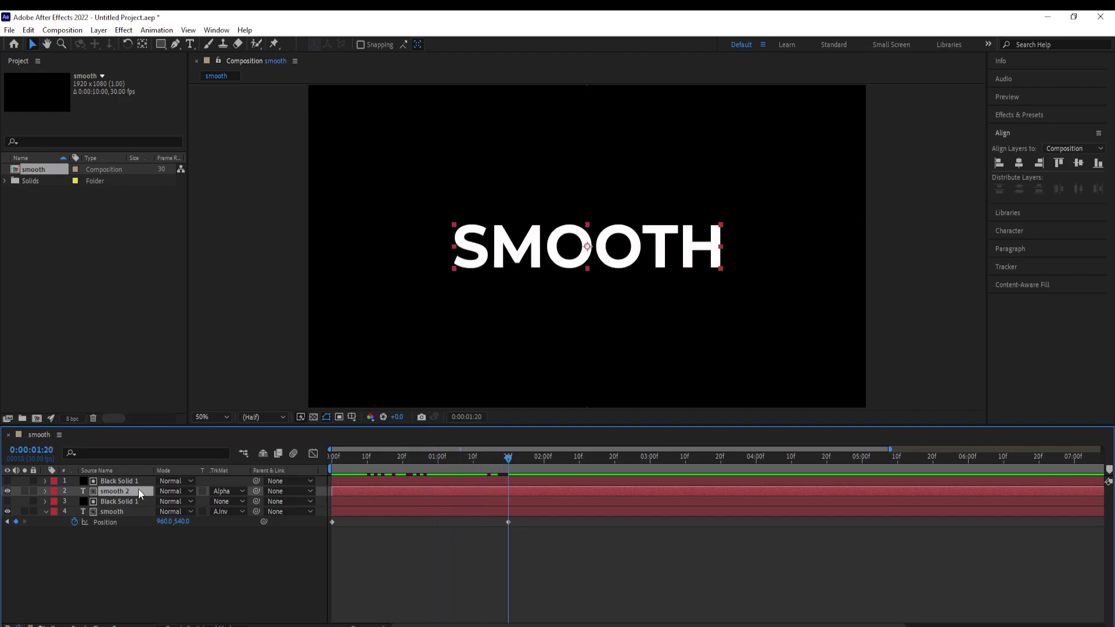
{"action": "key", "text": "p"}
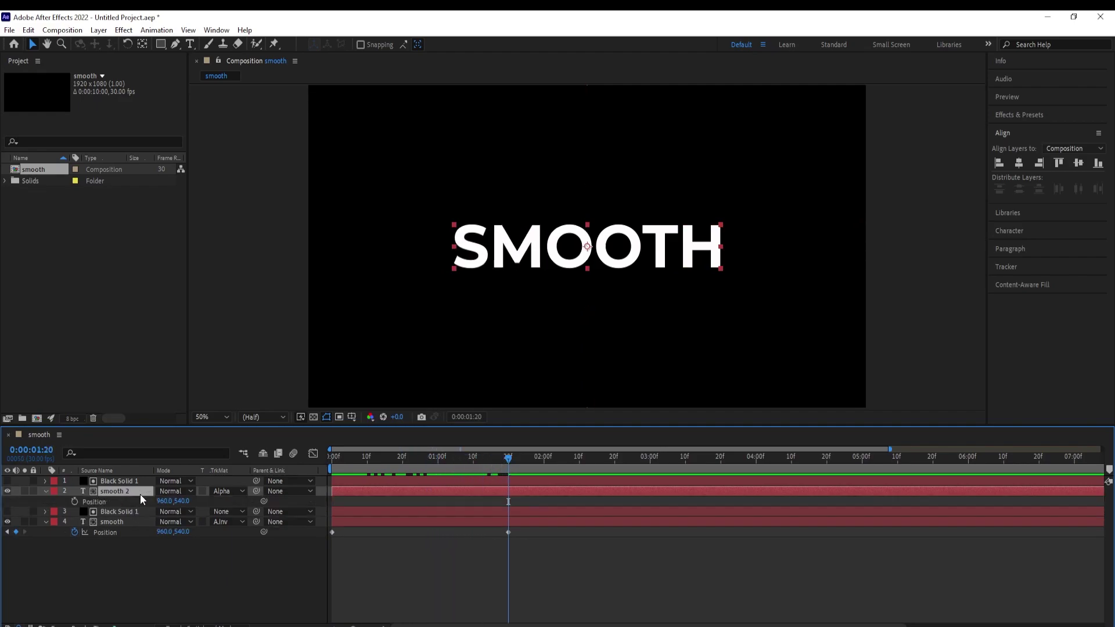
{"action": "left_click", "coordinate": [75, 501]}
{"action": "left_click_drag", "start_coordinate": [510, 464], "coordinate": [451, 466]}
{"action": "key", "text": "Home"}
{"action": "left_click_drag", "start_coordinate": [168, 501], "coordinate": [138, 501]}
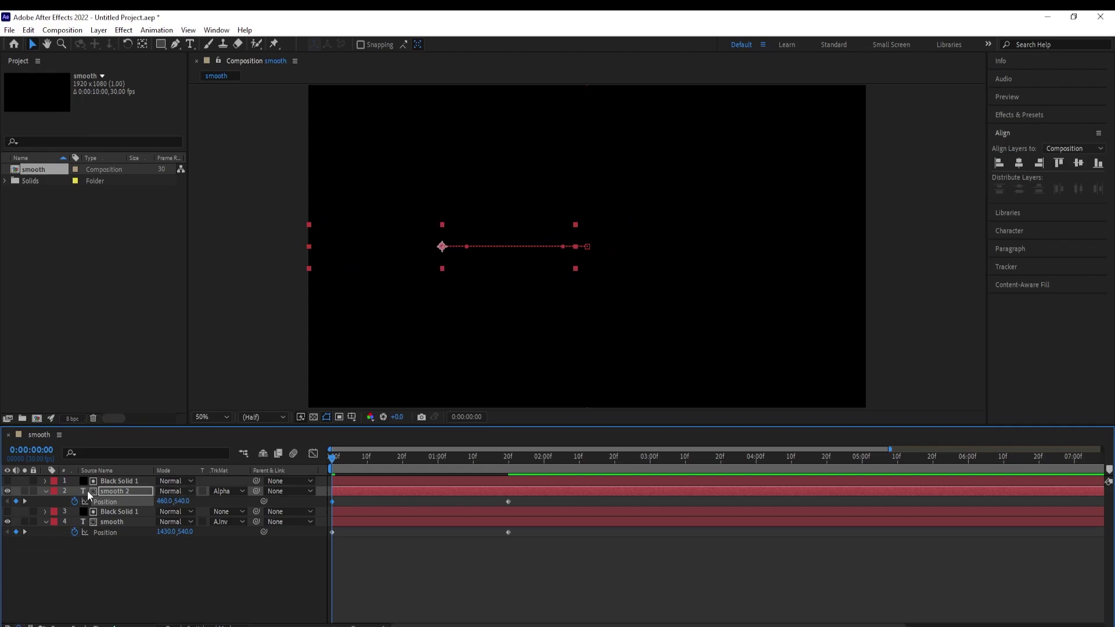
Select all Position keyframes and bring up their Keyframe Assistant options
{"action": "left_click_drag", "start_coordinate": [542, 553], "coordinate": [323, 497]}
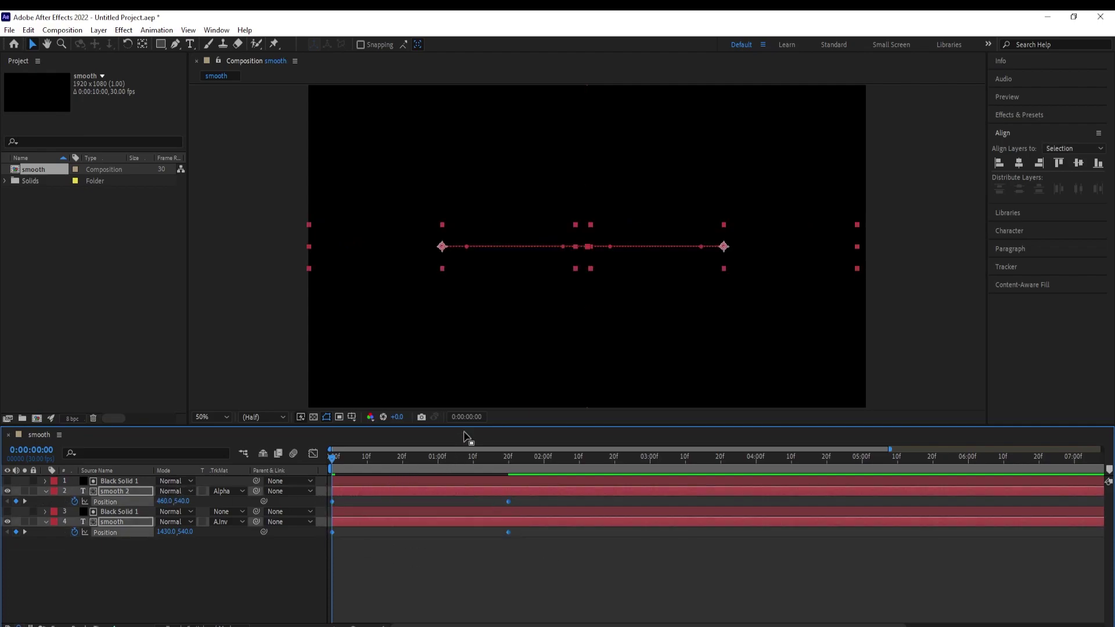
{"action": "right_click", "coordinate": [508, 532]}
{"action": "mouse_move", "coordinate": [549, 525]}
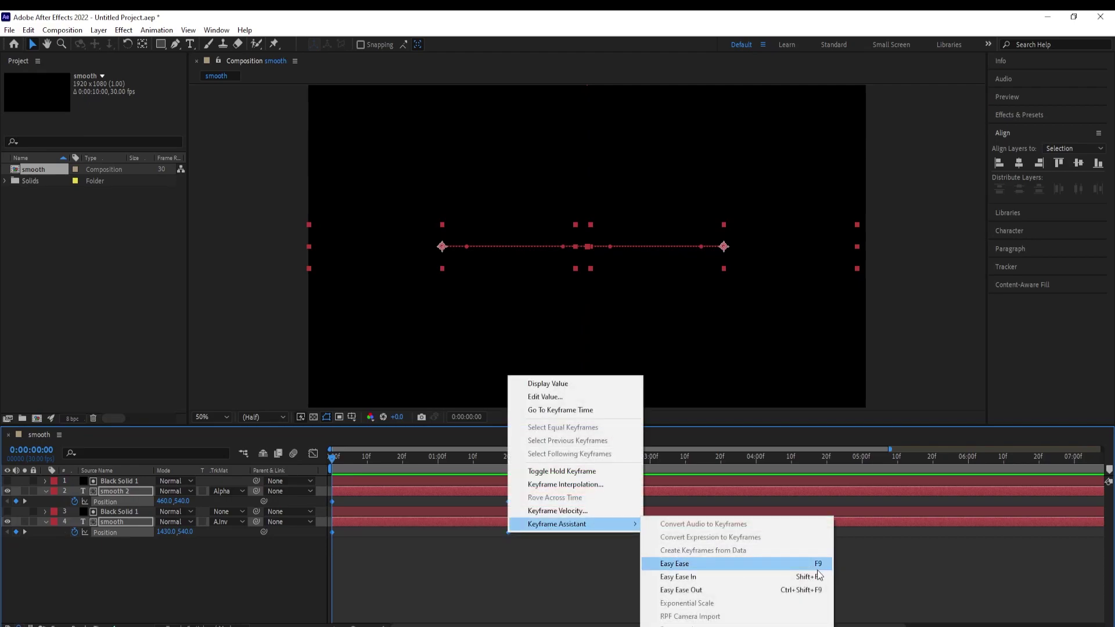
Apply Easy Ease and stretch the speed-graph influence to about 94%
{"action": "left_click", "coordinate": [692, 563]}
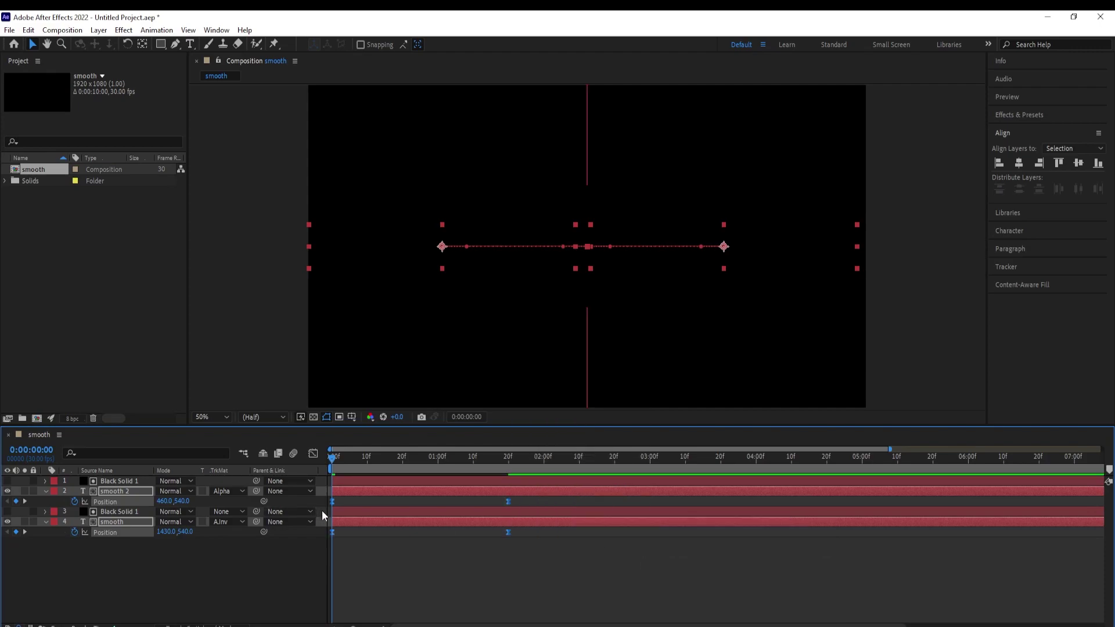
{"action": "left_click", "coordinate": [312, 454]}
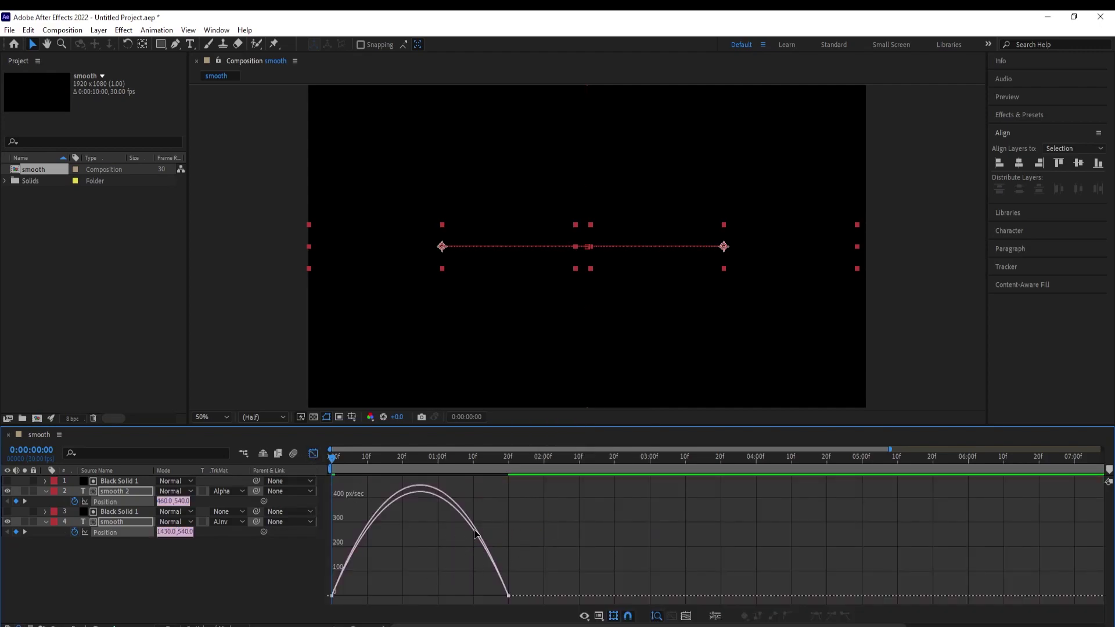
{"action": "right_click", "coordinate": [527, 561]}
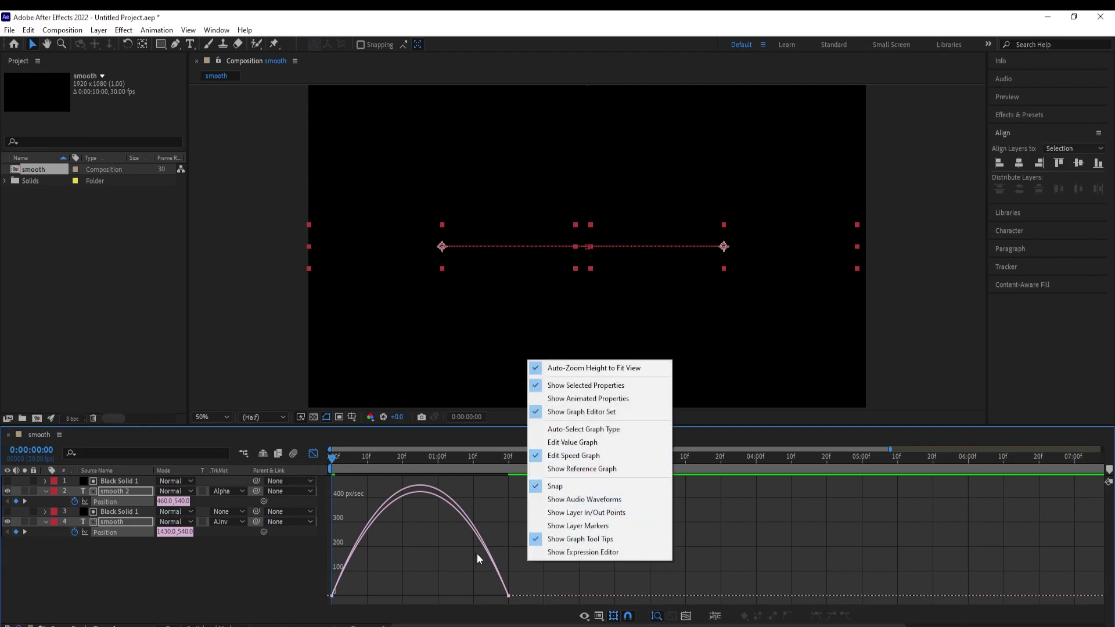
{"action": "left_click", "coordinate": [559, 577]}
{"action": "left_click_drag", "start_coordinate": [559, 577], "coordinate": [312, 605]}
{"action": "left_click_drag", "start_coordinate": [479, 591], "coordinate": [414, 591]}
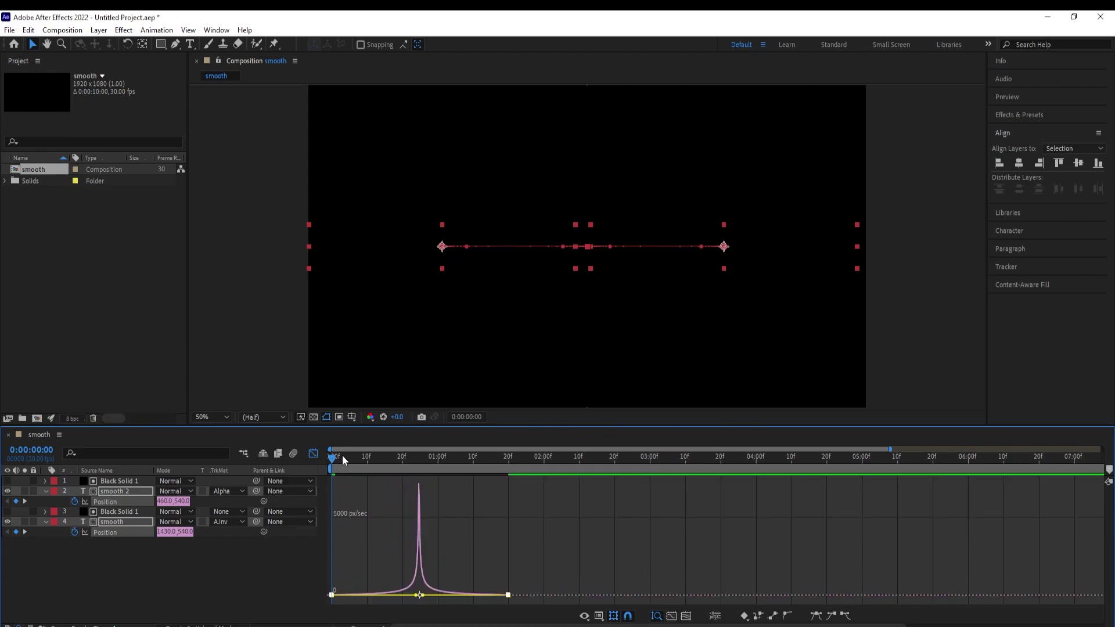
Preview and scrub the eased SMOOTH slide-in animation
{"action": "left_click", "coordinate": [313, 454]}
{"action": "key", "text": "space"}
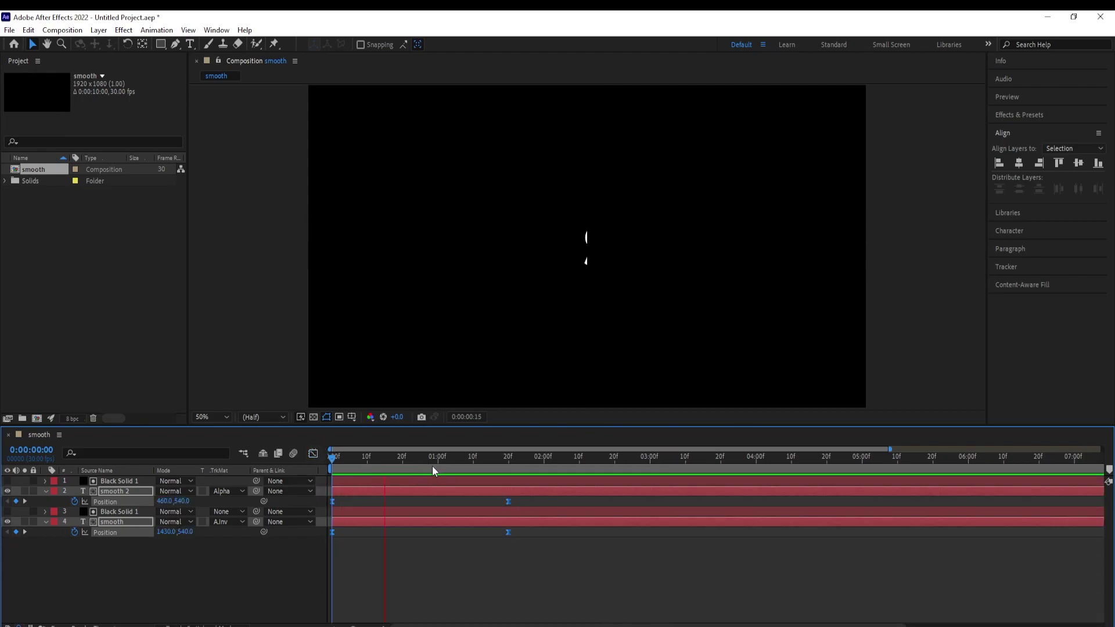
{"action": "mouse_move", "coordinate": [546, 458]}
{"action": "left_mouse_down"}
{"action": "mouse_move", "coordinate": [343, 468]}
{"action": "mouse_move", "coordinate": [545, 463]}
{"action": "left_mouse_up"}
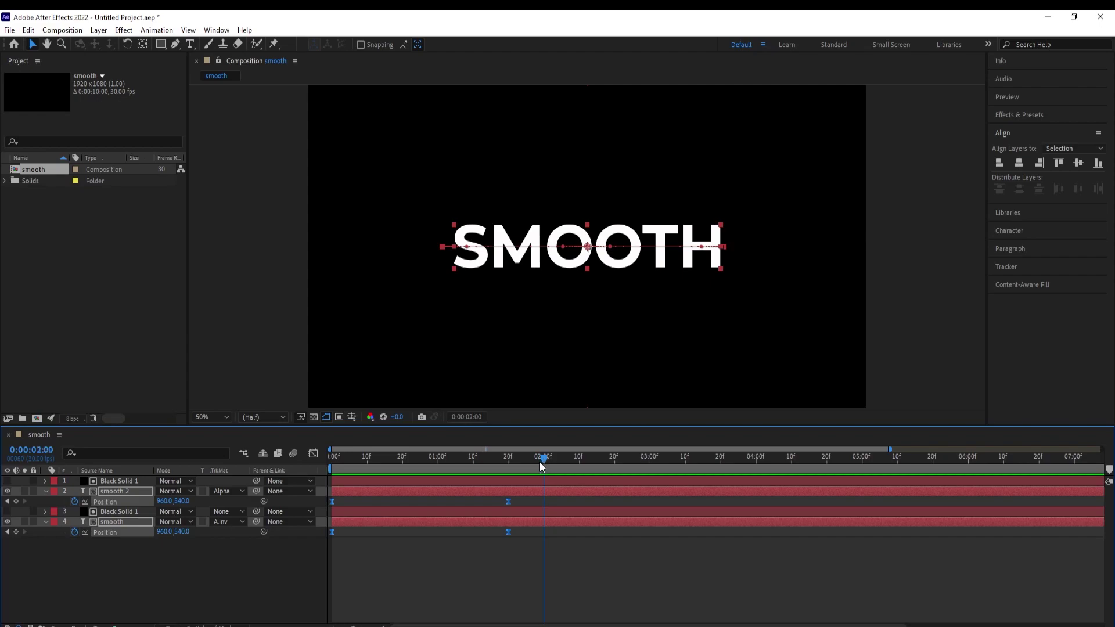
Set the Pen tool to no fill and a 30 px solid yellow (F6F31C) stroke, with layers deselected
{"action": "left_click", "coordinate": [45, 491]}
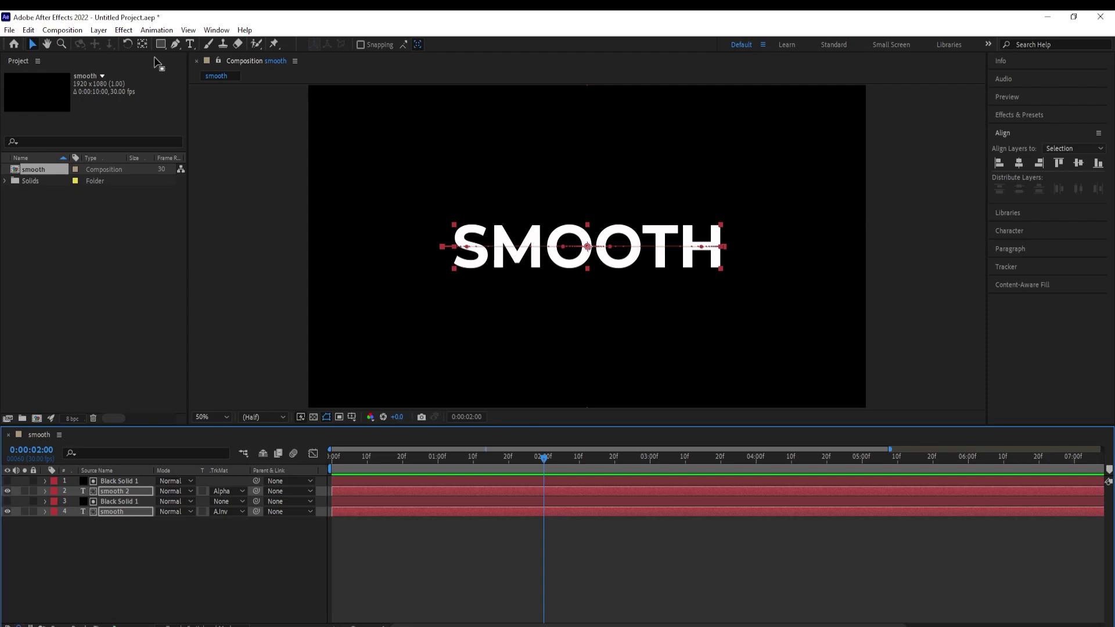
{"action": "left_click", "coordinate": [176, 43]}
{"action": "left_click", "coordinate": [349, 44]}
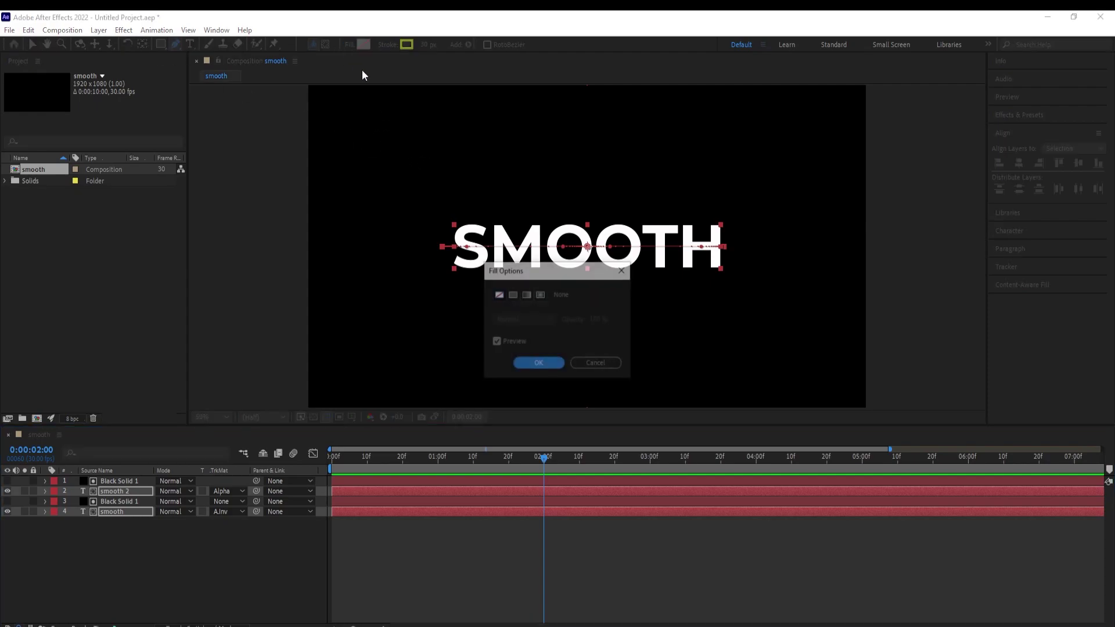
{"action": "left_click", "coordinate": [548, 365]}
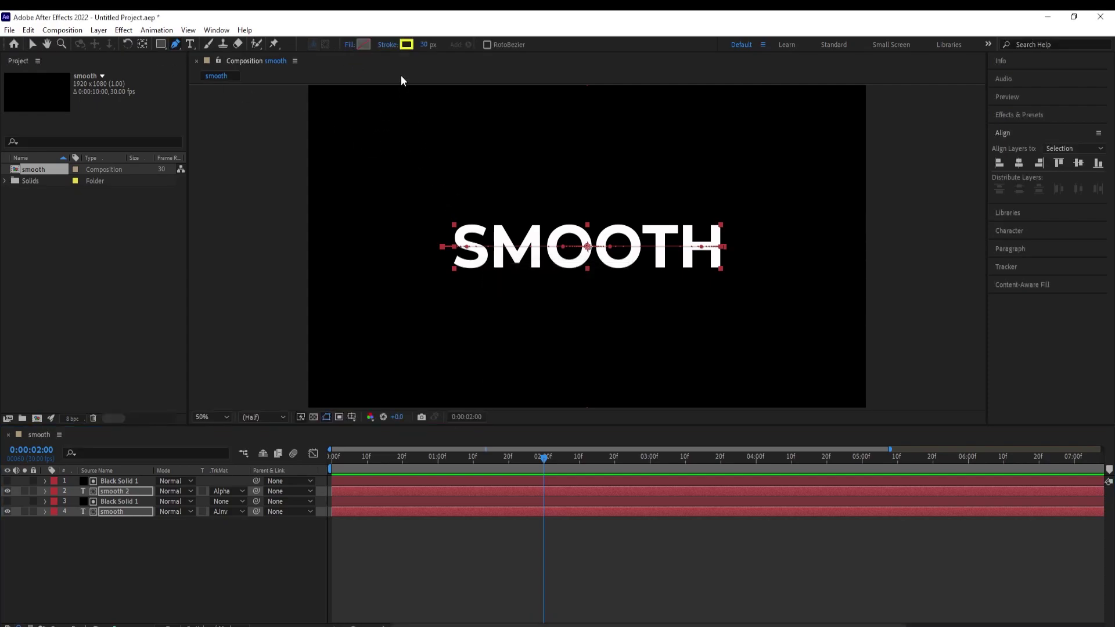
{"action": "left_click", "coordinate": [387, 45]}
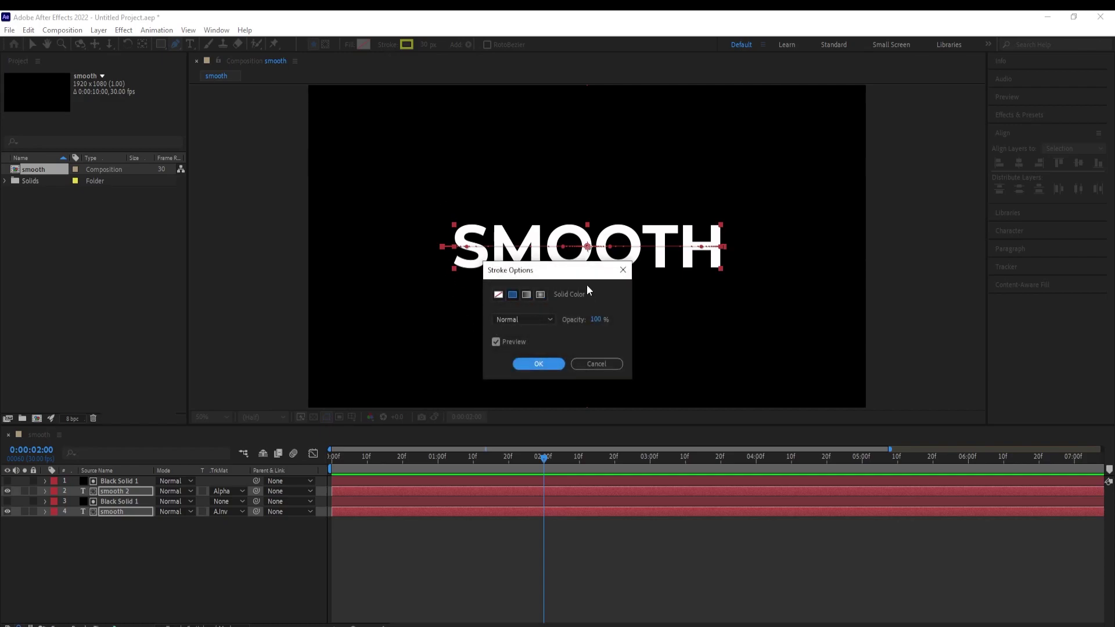
{"action": "left_click", "coordinate": [538, 364]}
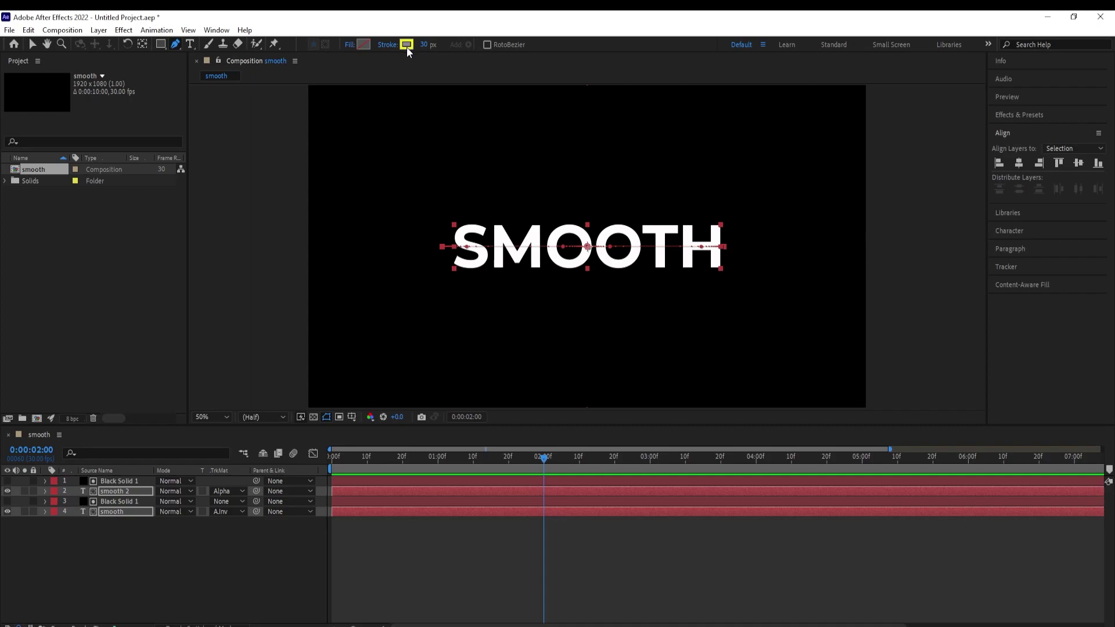
{"action": "left_click", "coordinate": [673, 255]}
{"action": "left_click", "coordinate": [128, 562]}
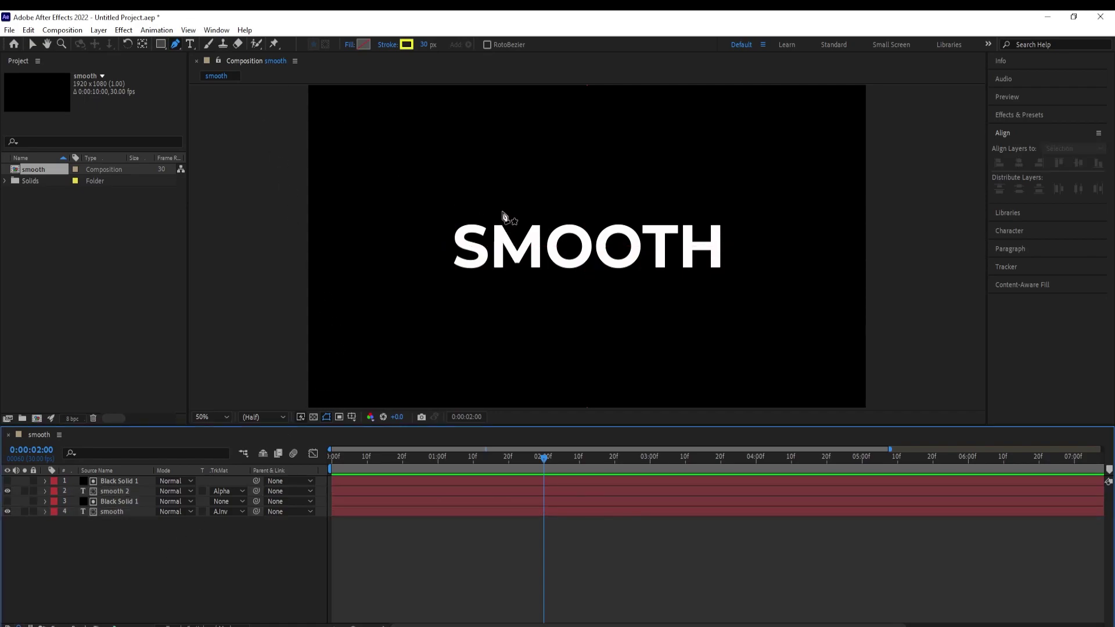
Draw a horizontal line above SMOOTH, centre it horizontally, and centre its anchor point
{"action": "left_click", "coordinate": [503, 212]}
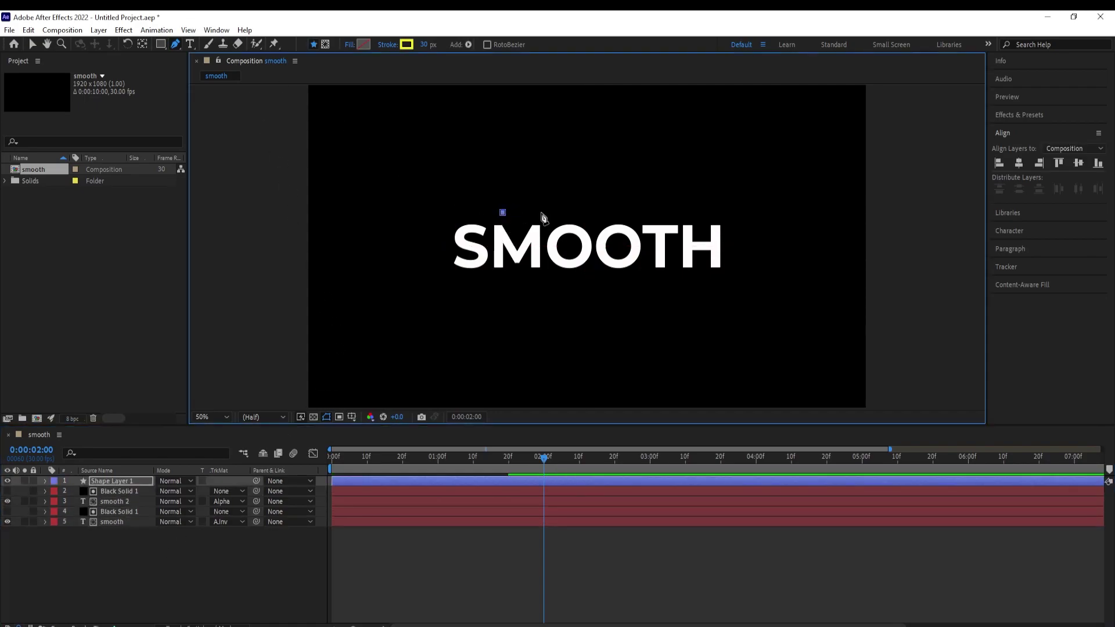
{"action": "left_click", "coordinate": [637, 213]}
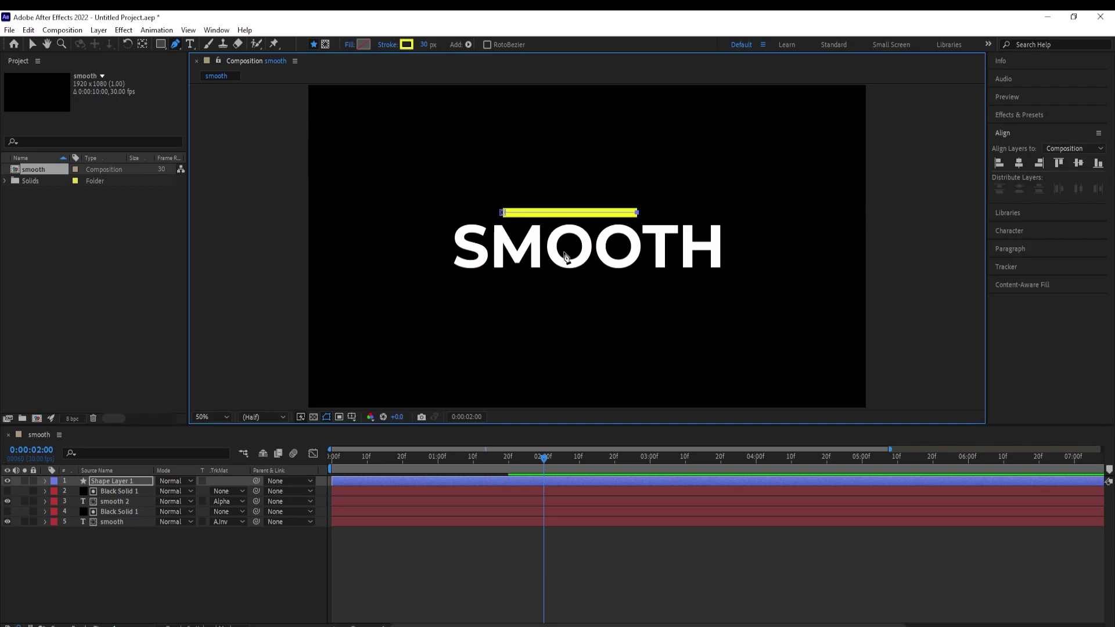
{"action": "left_click", "coordinate": [134, 481]}
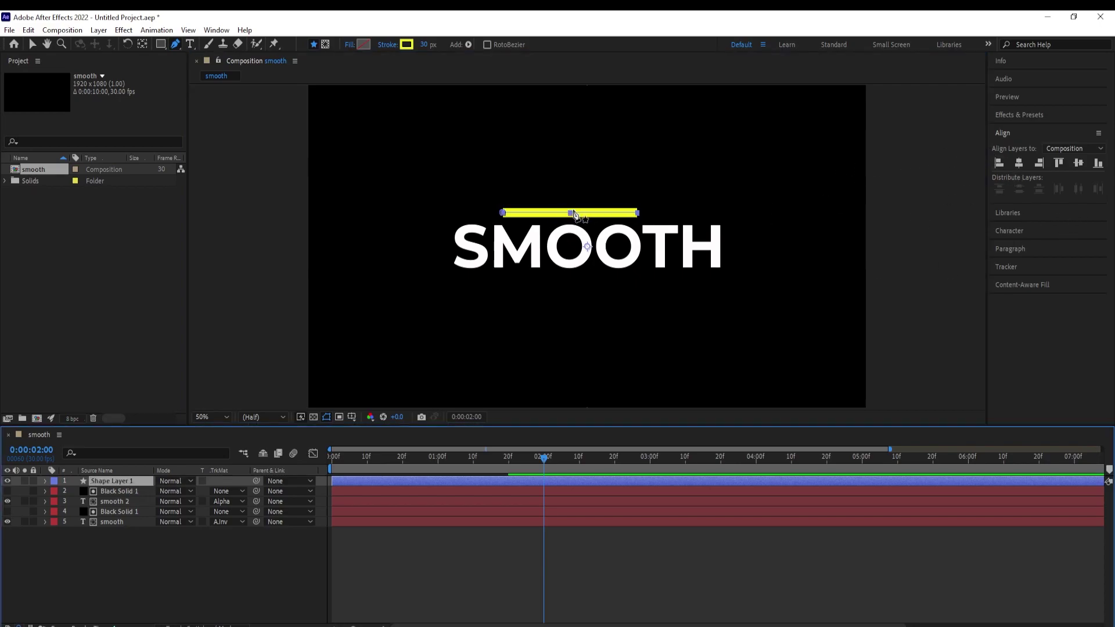
{"action": "left_click", "coordinate": [1018, 164]}
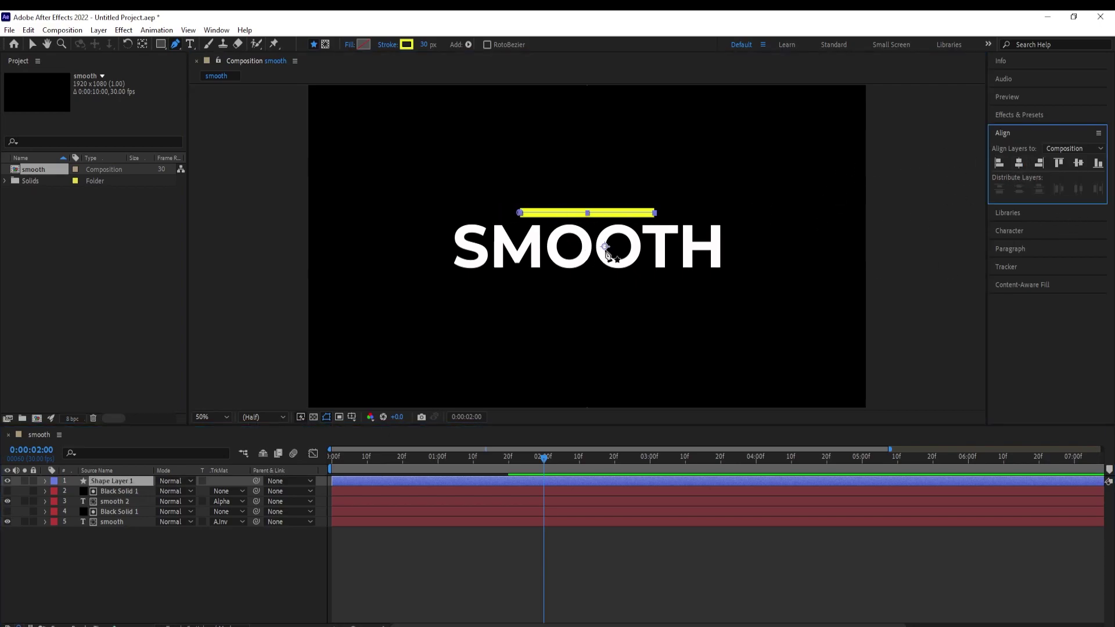
{"action": "left_click", "coordinate": [142, 45]}
{"action": "key", "text": "ctrl+alt+Home"}
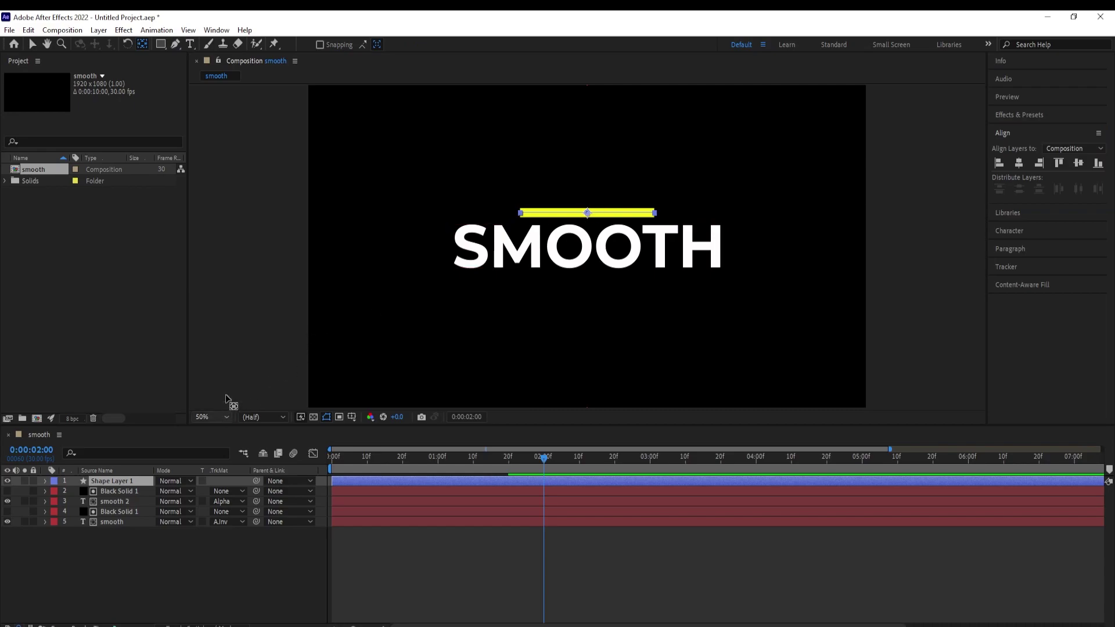
{"action": "left_click", "coordinate": [116, 482]}
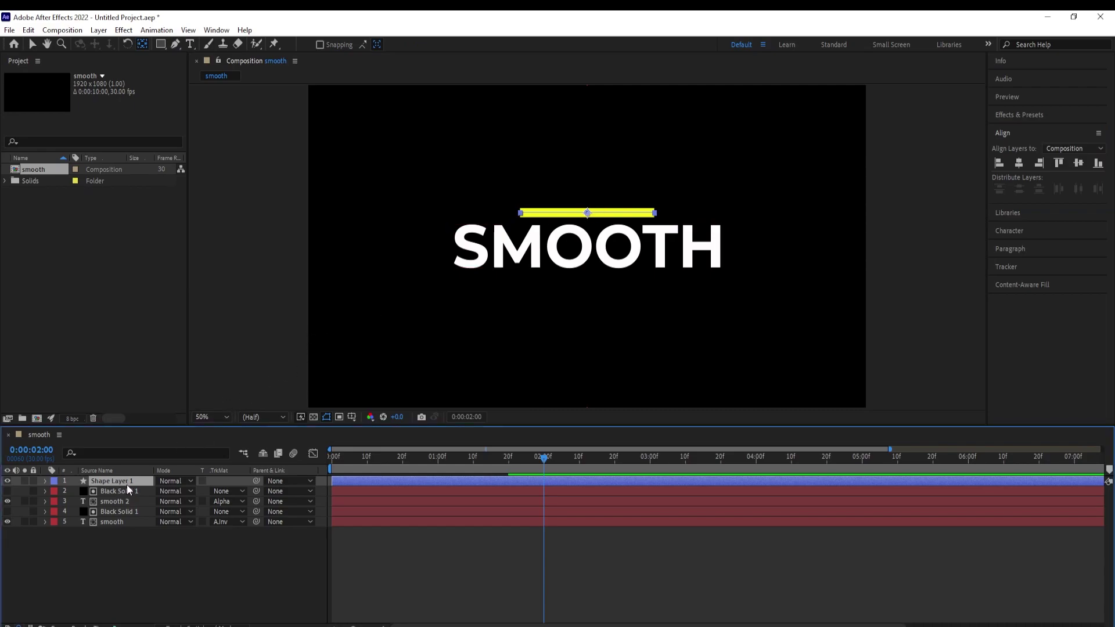
Add Trim Paths to Shape Layer 1, keyframing End from 0% at 0:00 to 100% at 2:00
{"action": "left_click", "coordinate": [45, 481]}
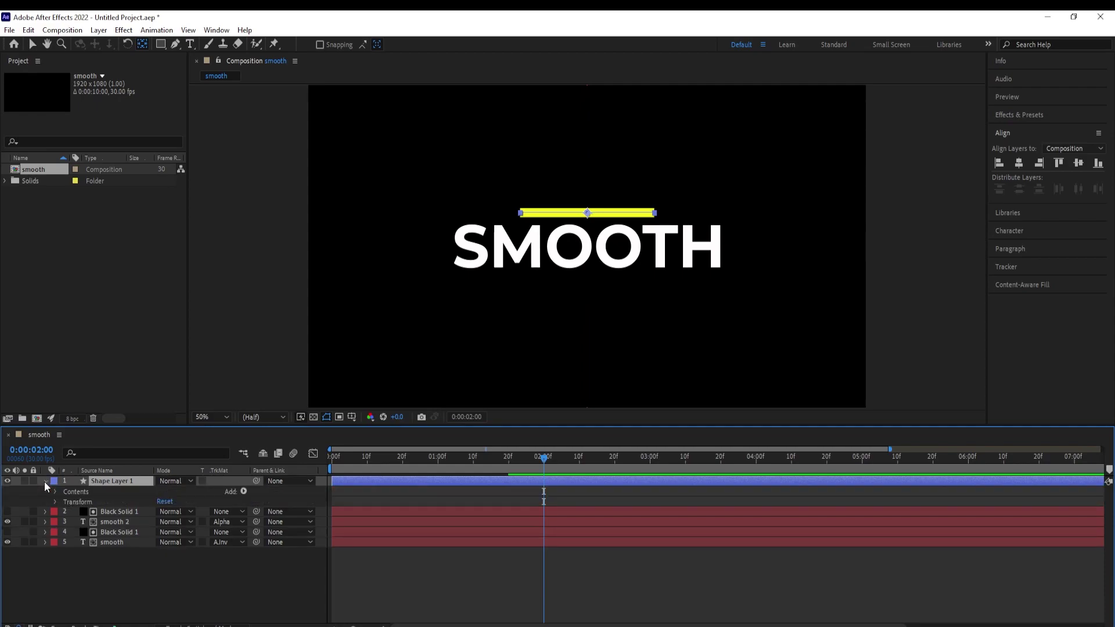
{"action": "left_click", "coordinate": [243, 491]}
{"action": "left_click", "coordinate": [270, 412]}
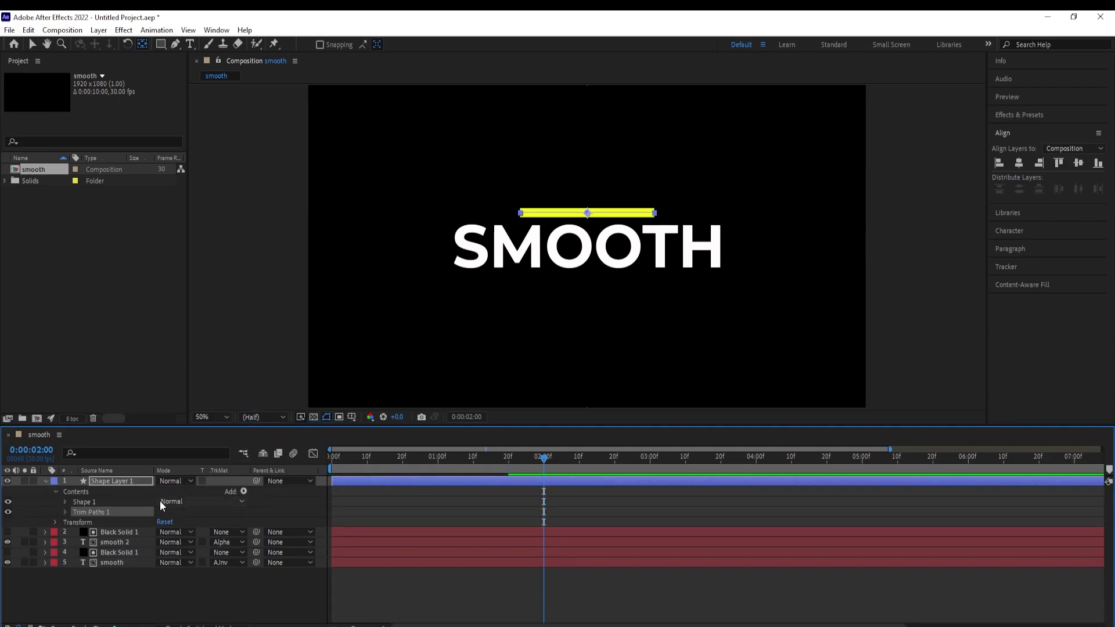
{"action": "left_click", "coordinate": [65, 512]}
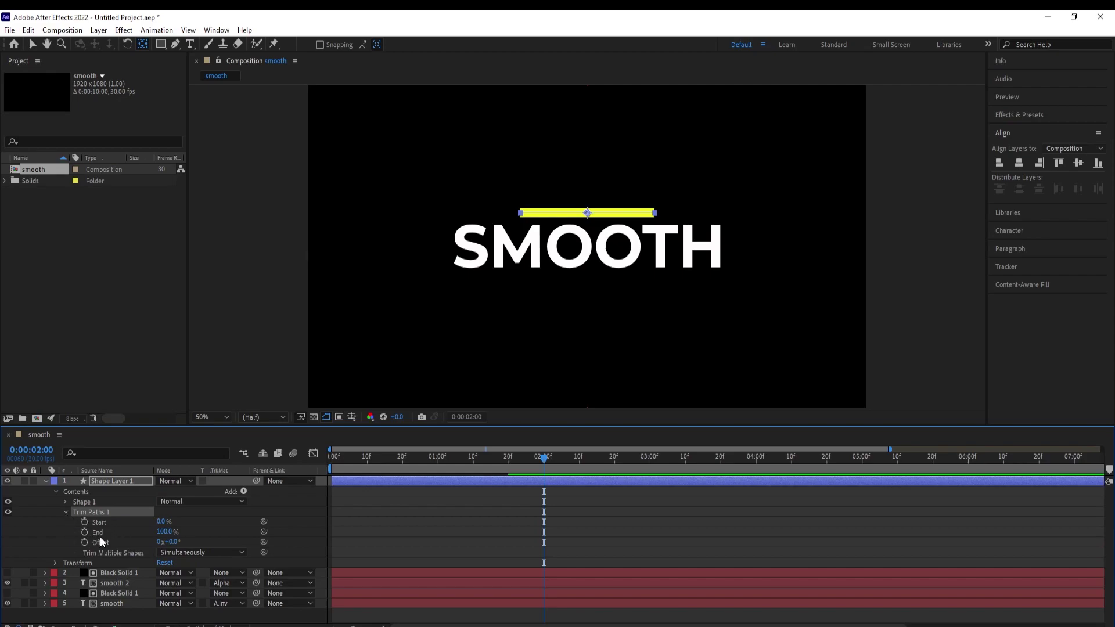
{"action": "left_click", "coordinate": [84, 533]}
{"action": "left_click_drag", "start_coordinate": [543, 462], "coordinate": [326, 474]}
{"action": "left_click", "coordinate": [160, 531]}
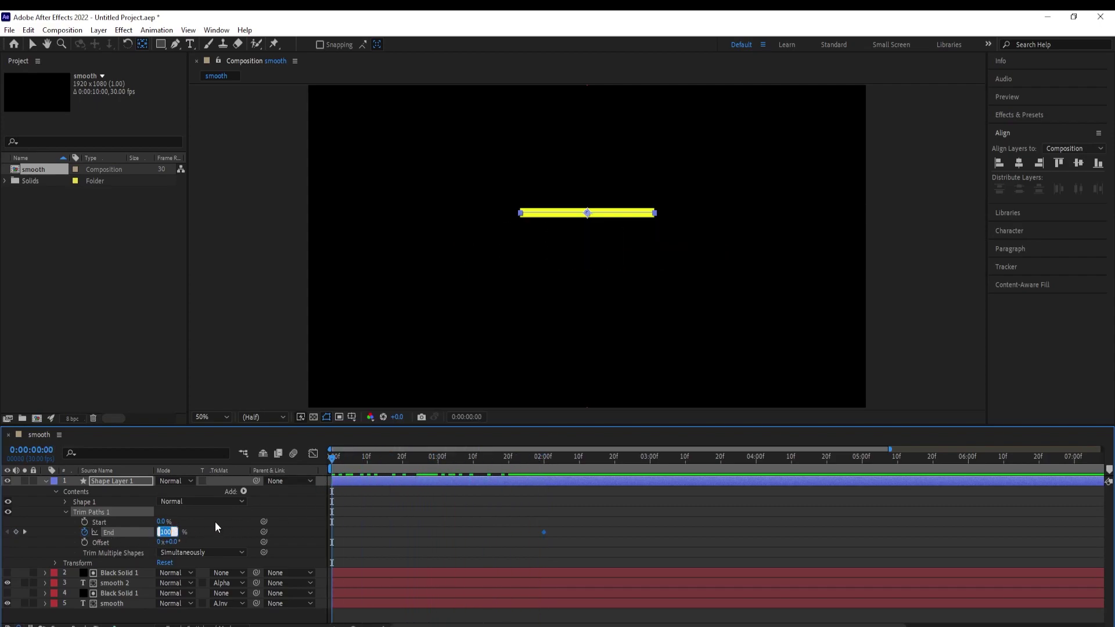
{"action": "type", "text": "0"}
{"action": "key", "text": "Return"}
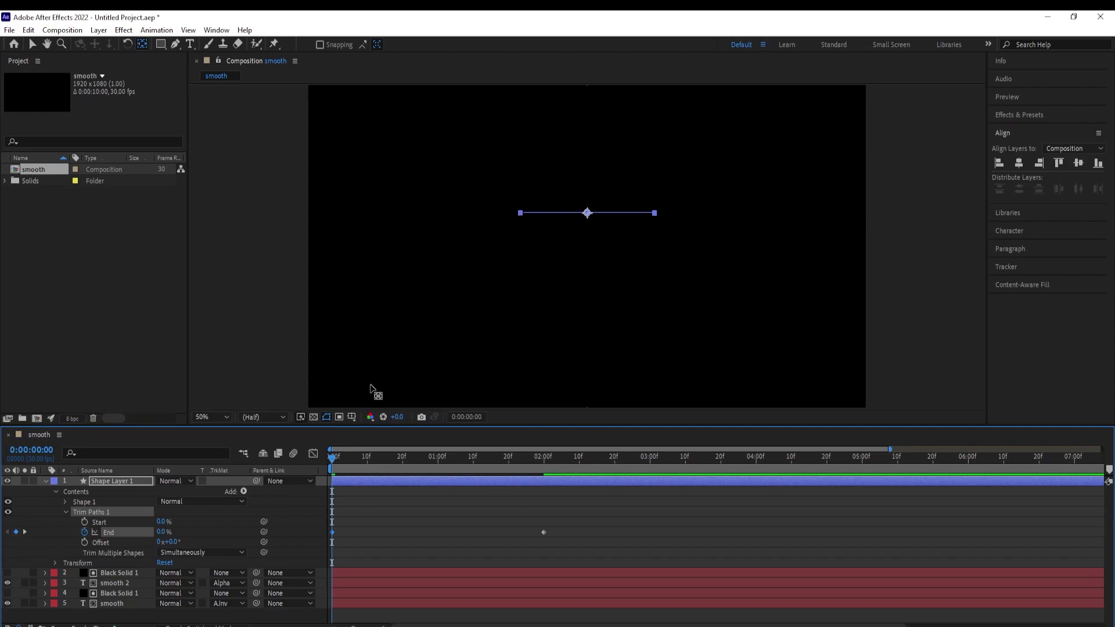
Steepen the End keyframes' ease in the speed graph and preview the draw-on
{"action": "left_click_drag", "start_coordinate": [580, 540], "coordinate": [333, 531]}
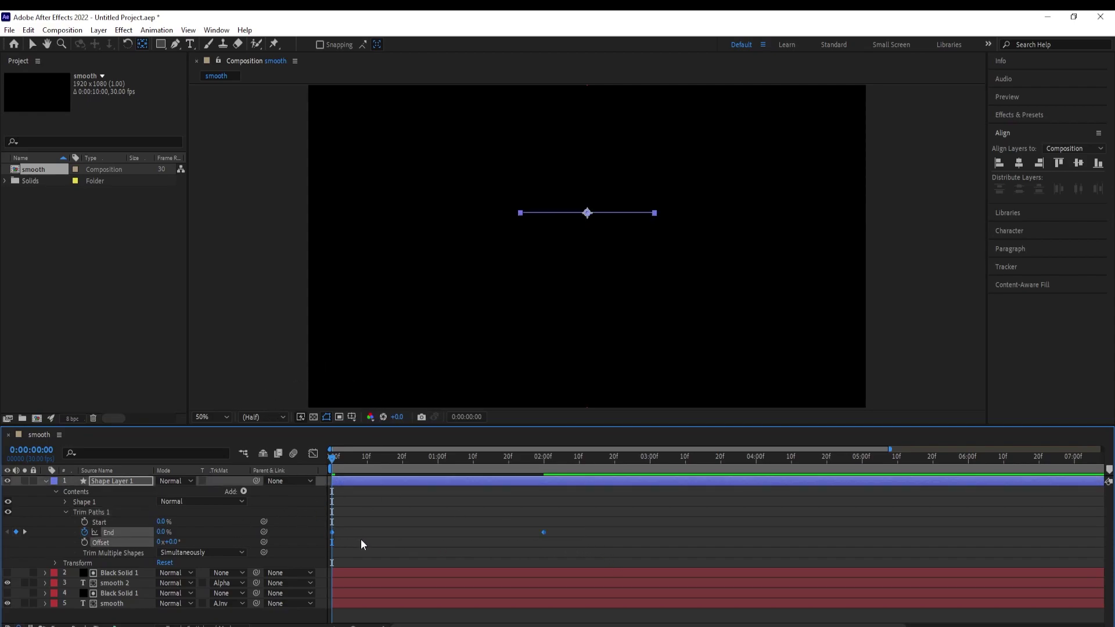
{"action": "left_click", "coordinate": [313, 454]}
{"action": "left_click_drag", "start_coordinate": [585, 576], "coordinate": [332, 601]}
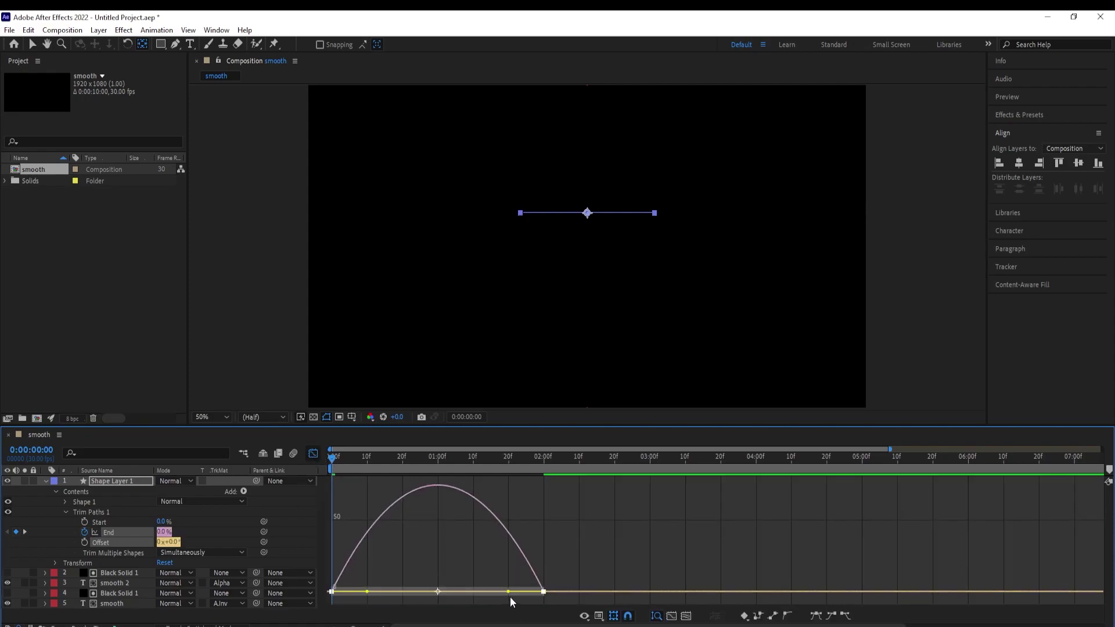
{"action": "left_click_drag", "start_coordinate": [508, 592], "coordinate": [434, 593]}
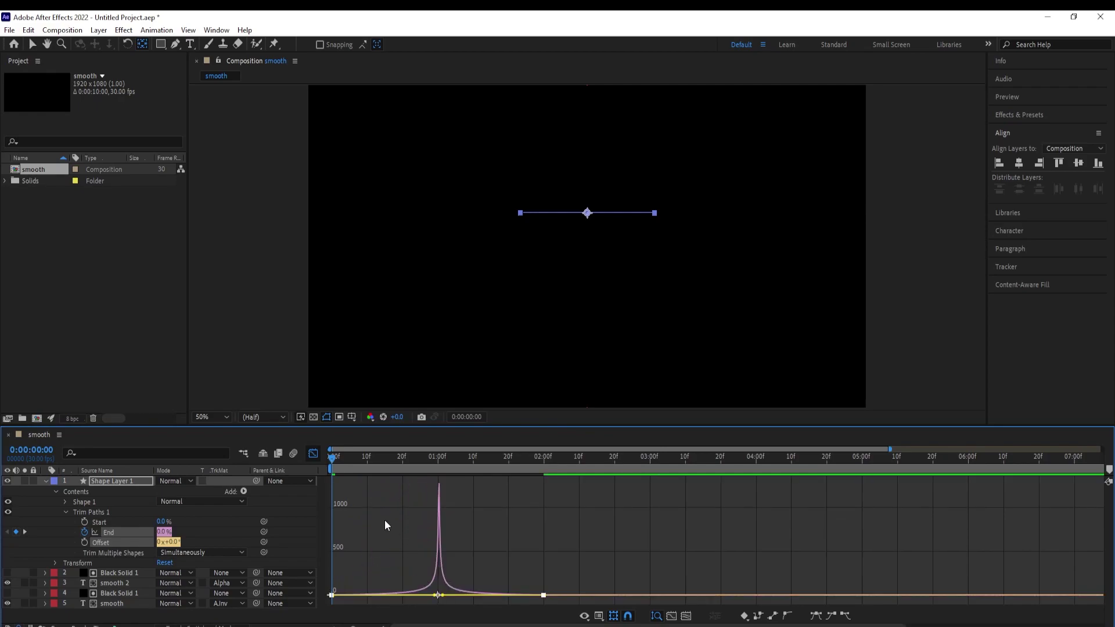
{"action": "left_click", "coordinate": [312, 454]}
{"action": "key", "text": "space"}
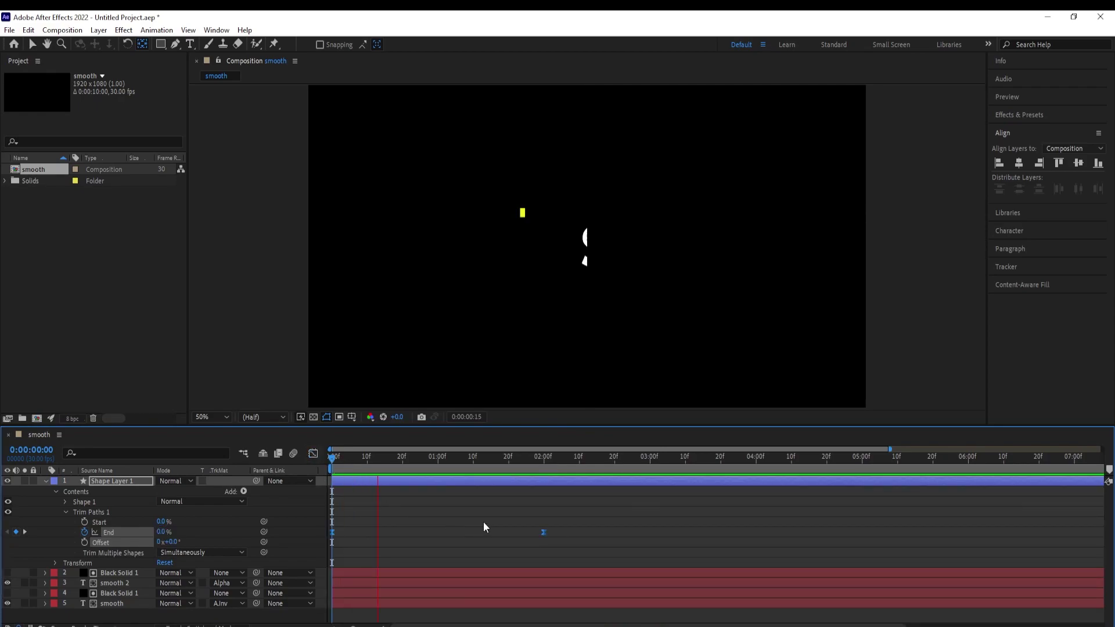
{"action": "key", "text": "space"}
{"action": "left_click_drag", "start_coordinate": [426, 458], "coordinate": [548, 468]}
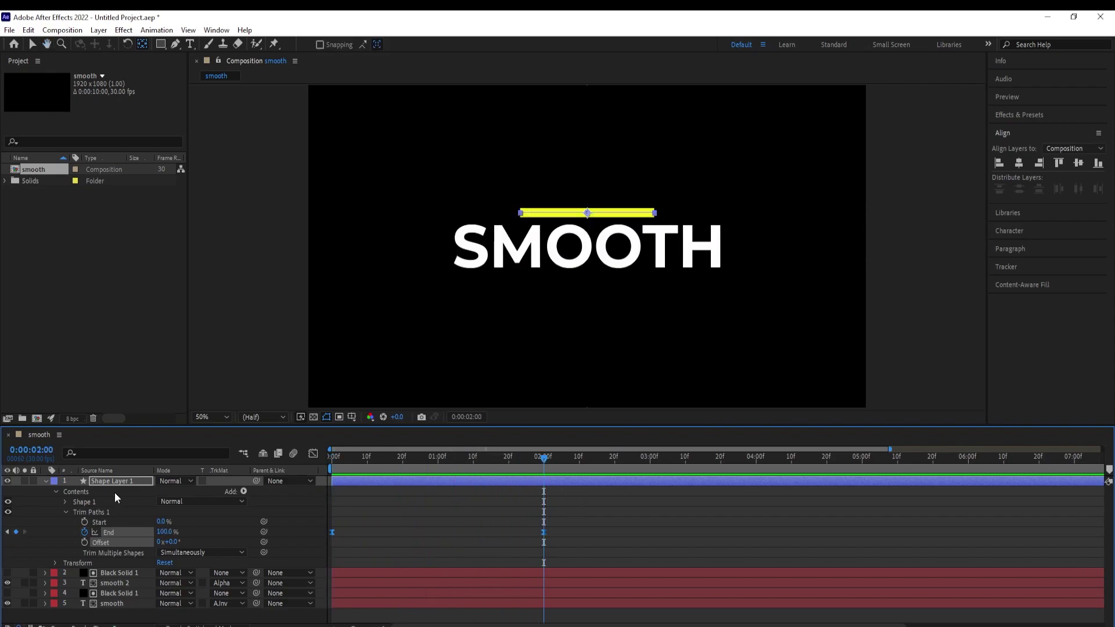
Duplicate the yellow bar into Shape Layer 2 and move the copy below SMOOTH
{"action": "left_click", "coordinate": [45, 481]}
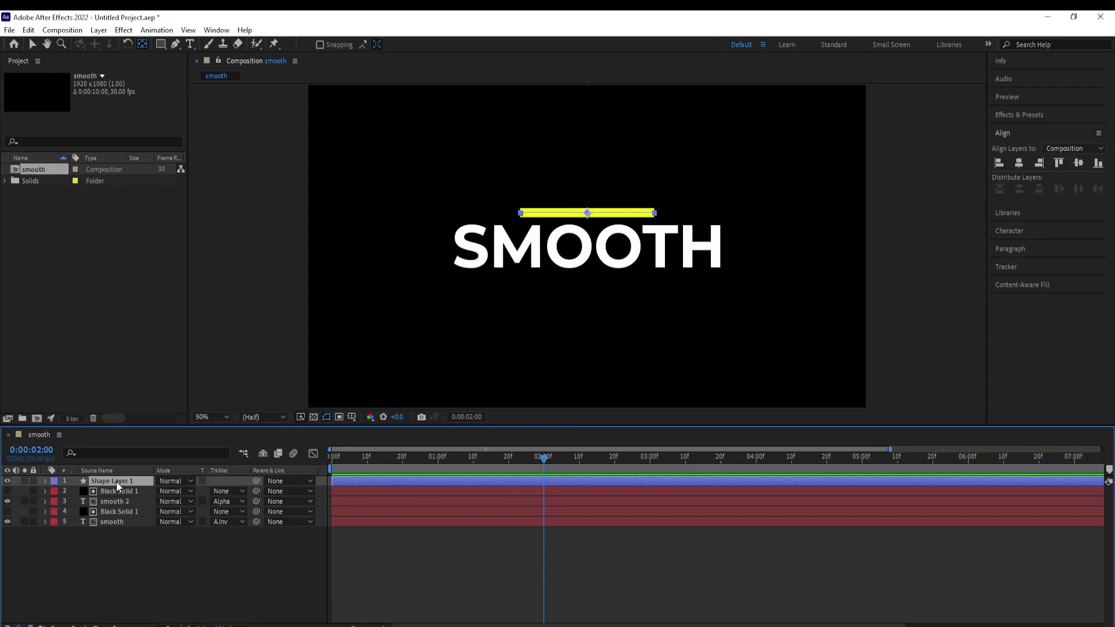
{"action": "key", "text": "ctrl+d"}
{"action": "key", "text": "v"}
{"action": "left_click_drag", "start_coordinate": [610, 214], "coordinate": [608, 287]}
{"action": "left_click", "coordinate": [113, 491]}
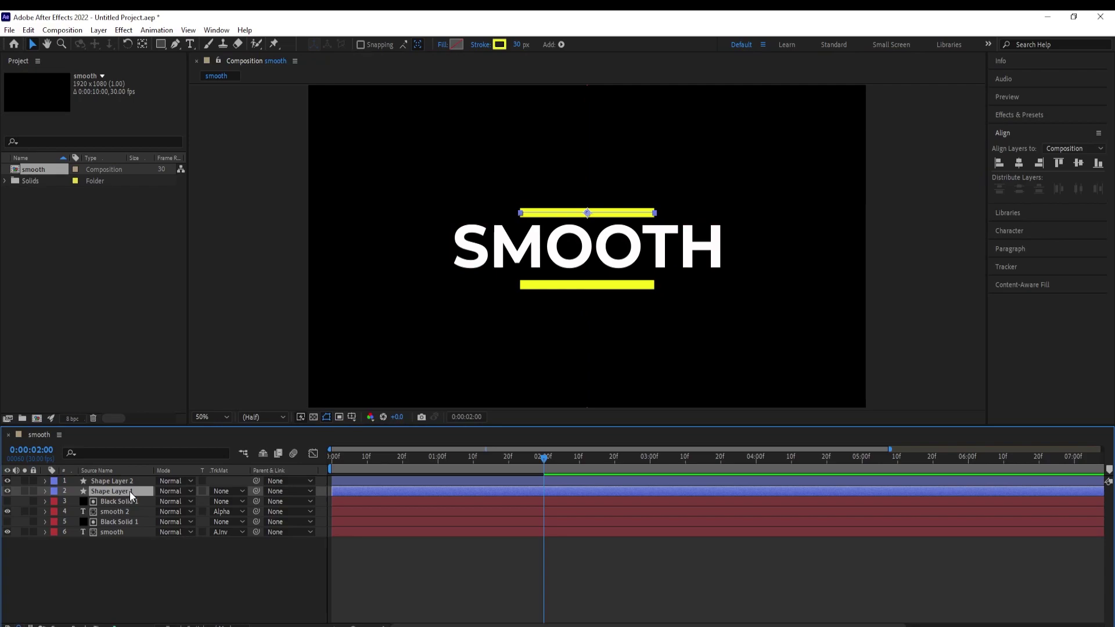
{"action": "key", "text": "p"}
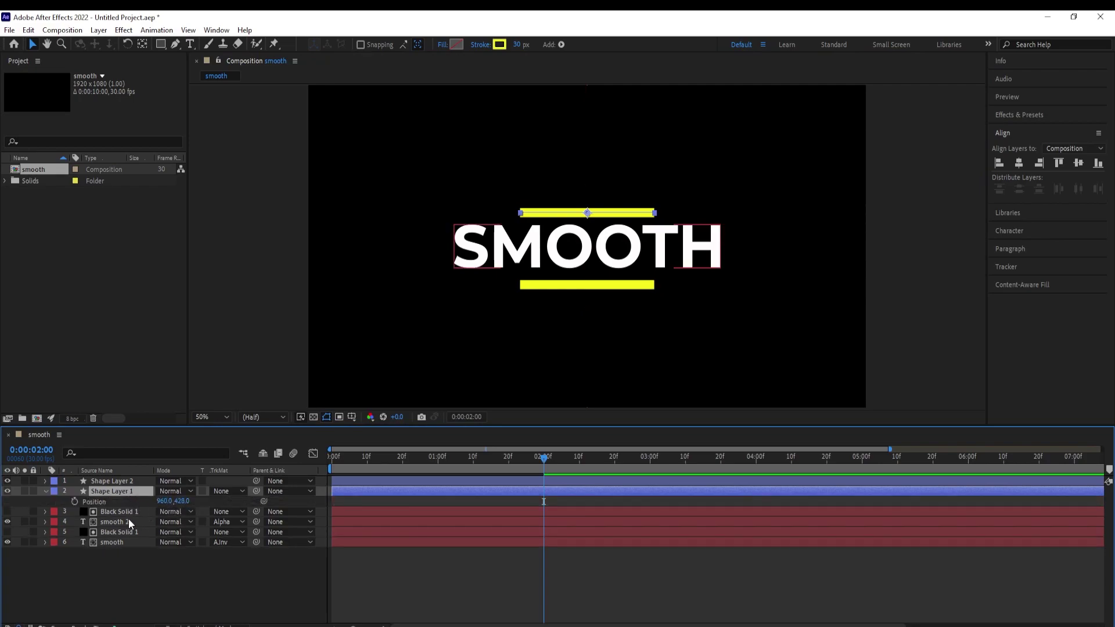
Keyframe the top bar's Position at 2:00, and at 0f set X to 960-500
{"action": "left_click", "coordinate": [74, 501]}
{"action": "left_click_drag", "start_coordinate": [541, 466], "coordinate": [332, 459]}
{"action": "left_click", "coordinate": [165, 500]}
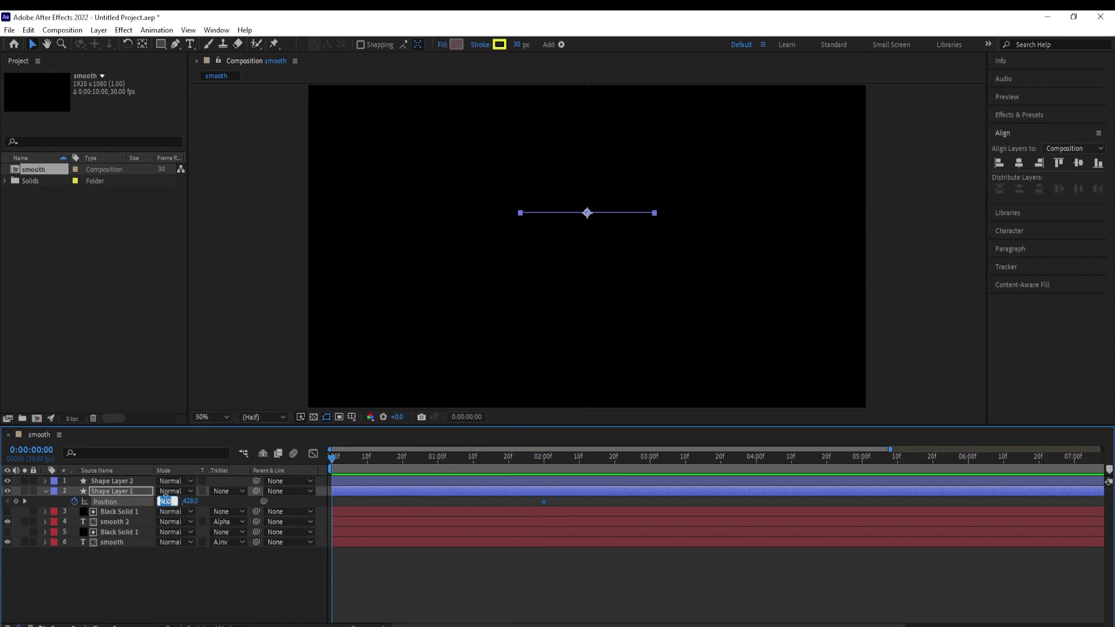
{"action": "left_click", "coordinate": [172, 500]}
{"action": "type", "text": "960"}
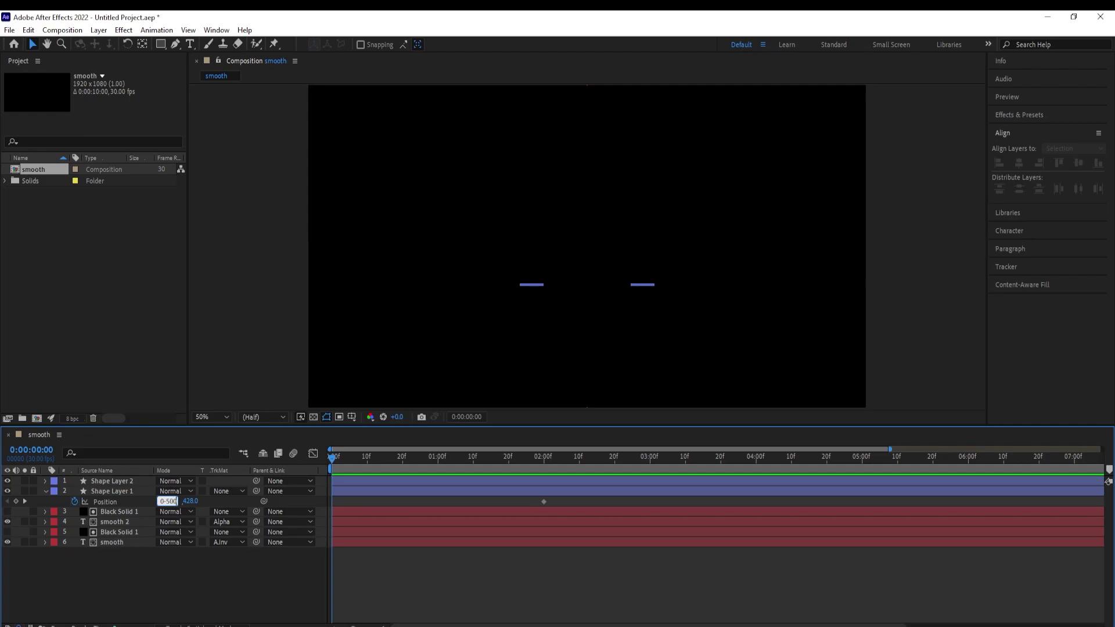
{"action": "type", "text": "-500"}
{"action": "key", "text": "Return"}
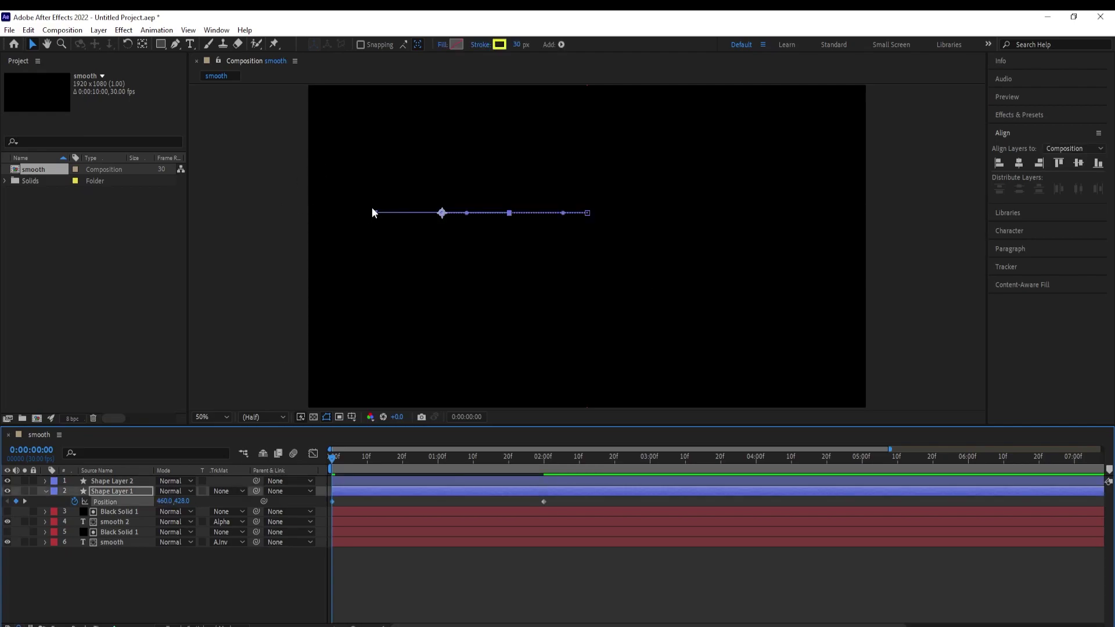
Ease both top-bar Position keyframes sharply in the speed graph and preview the slide
{"action": "left_click_drag", "start_coordinate": [554, 502], "coordinate": [312, 510]}
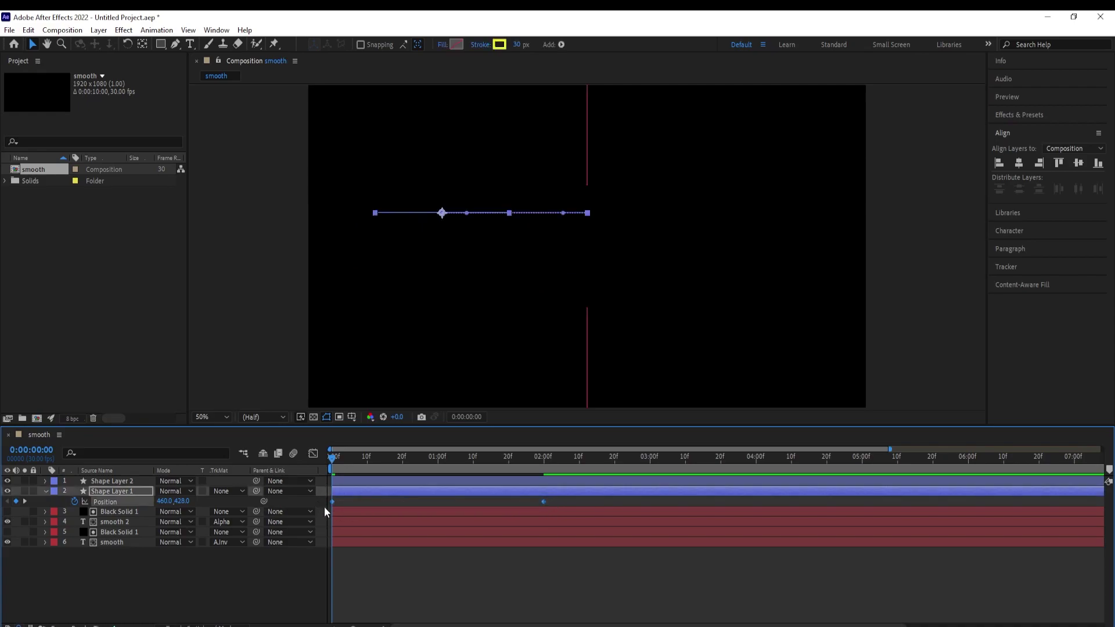
{"action": "left_click", "coordinate": [313, 454]}
{"action": "left_click_drag", "start_coordinate": [572, 570], "coordinate": [292, 596]}
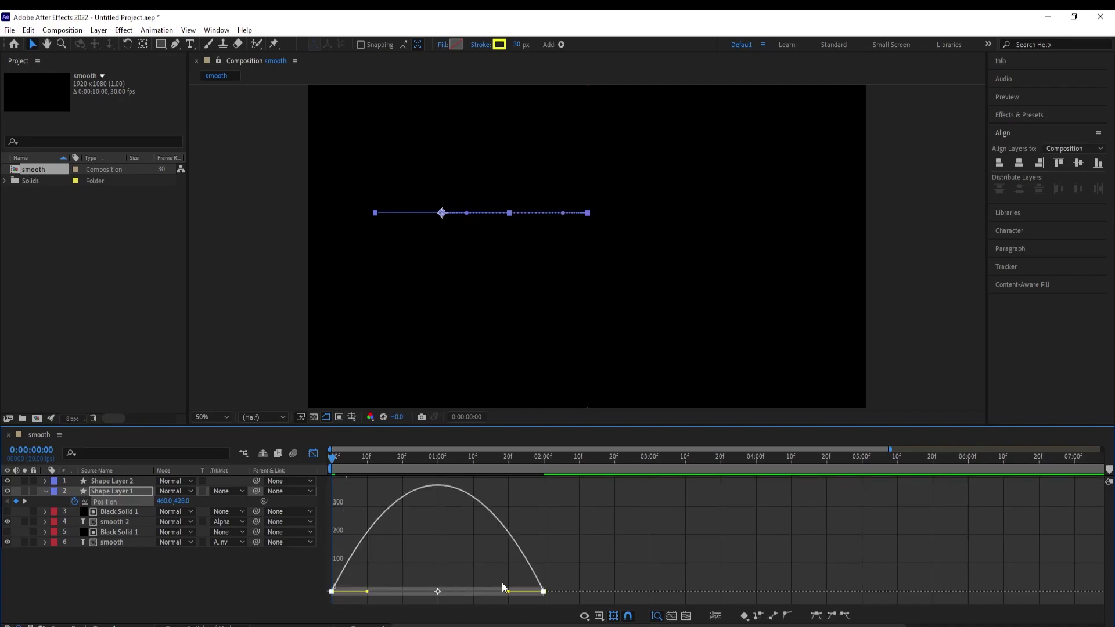
{"action": "left_click_drag", "start_coordinate": [508, 593], "coordinate": [437, 593]}
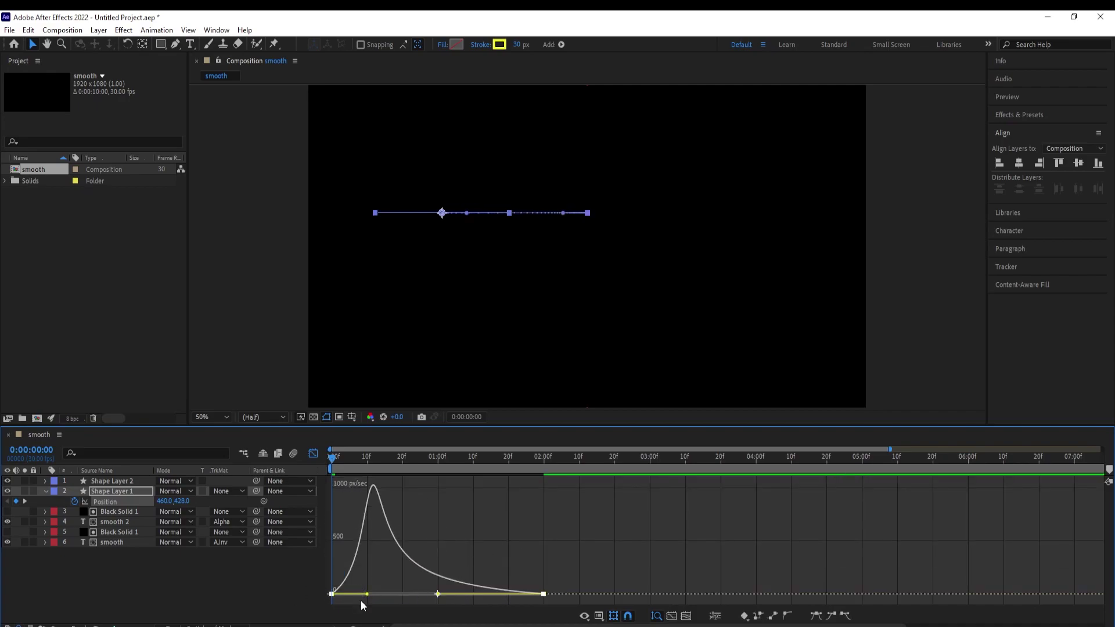
{"action": "left_click_drag", "start_coordinate": [367, 594], "coordinate": [435, 594]}
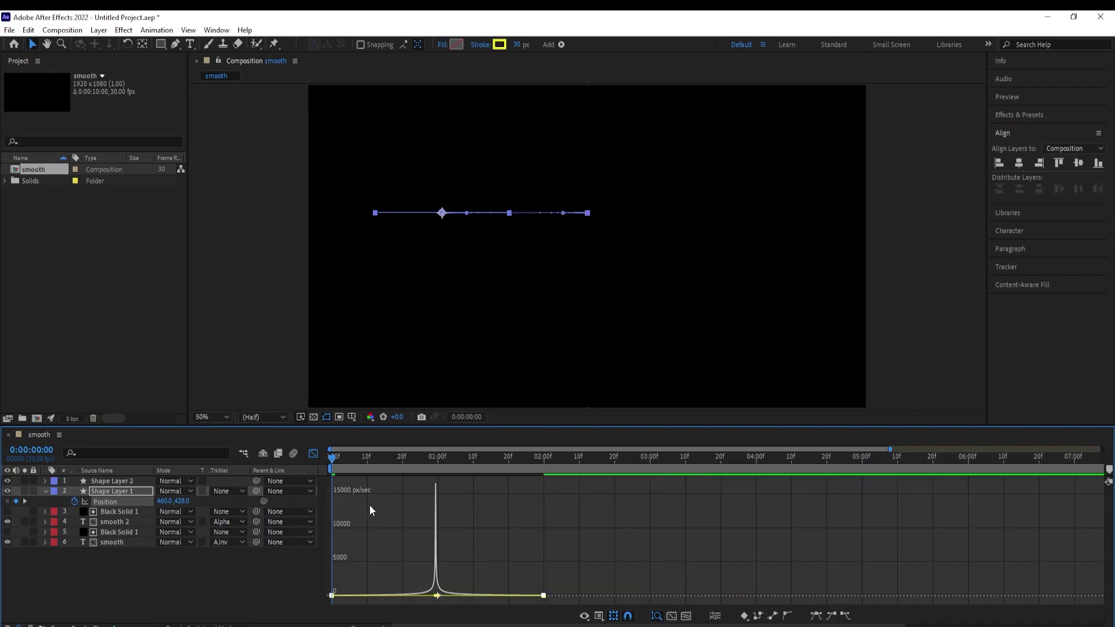
{"action": "left_click", "coordinate": [318, 452]}
{"action": "key", "text": "space"}
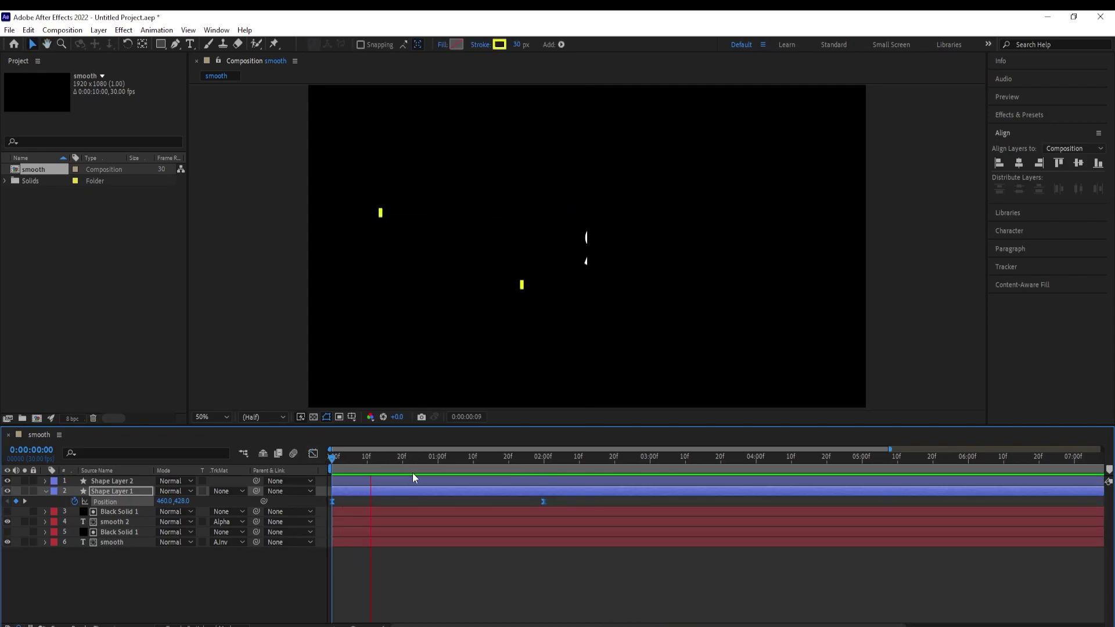
{"action": "left_click_drag", "start_coordinate": [533, 459], "coordinate": [541, 462]}
{"action": "left_click", "coordinate": [112, 480]}
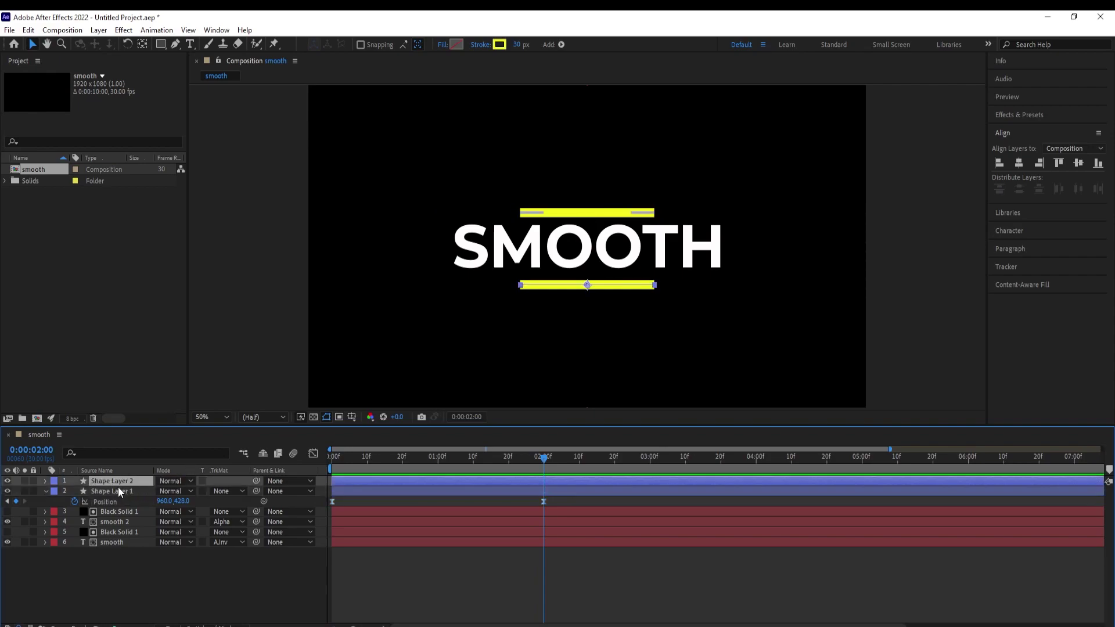
Replace the lower bar's Trim End keyframes with Trim Start: 0% at 2:00, 100% at 0f
{"action": "key", "text": "u"}
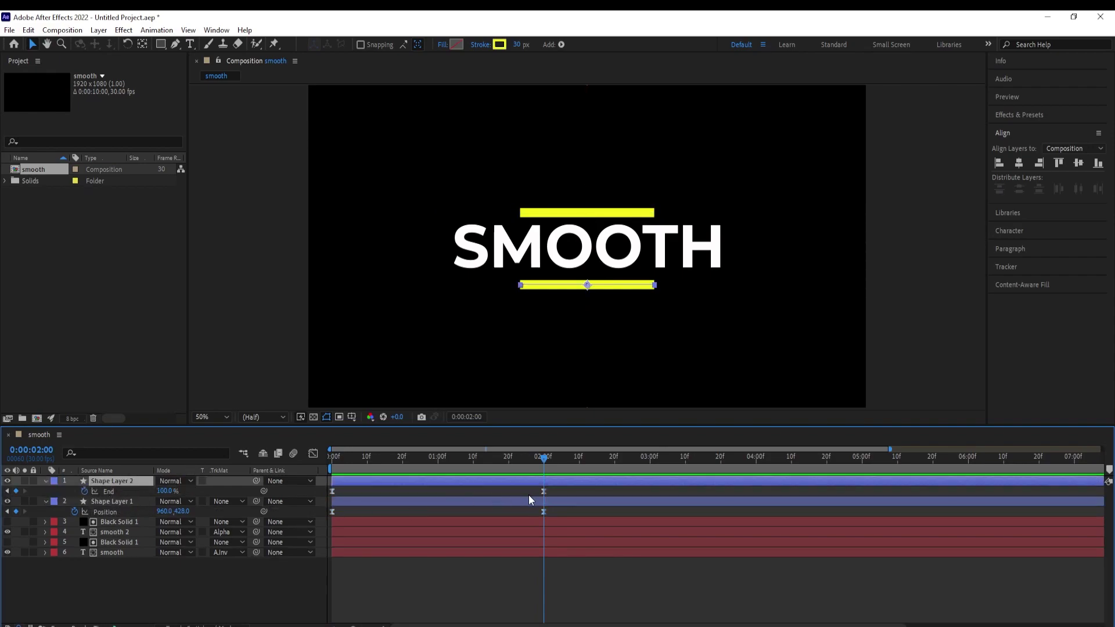
{"action": "left_click_drag", "start_coordinate": [558, 493], "coordinate": [316, 501]}
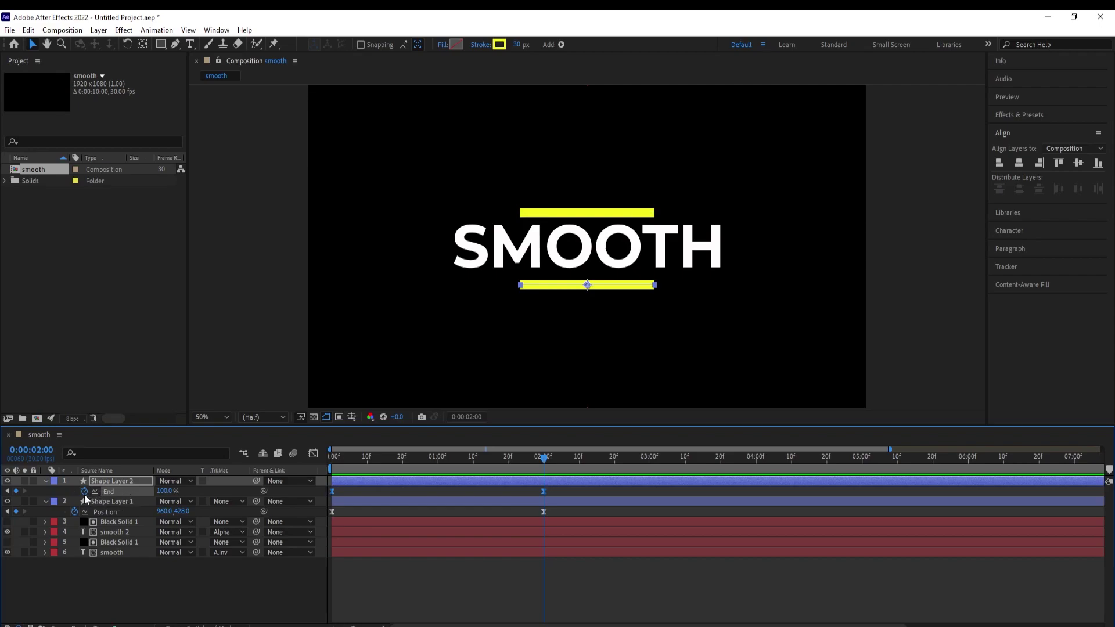
{"action": "key", "text": "Delete"}
{"action": "left_click", "coordinate": [46, 480]}
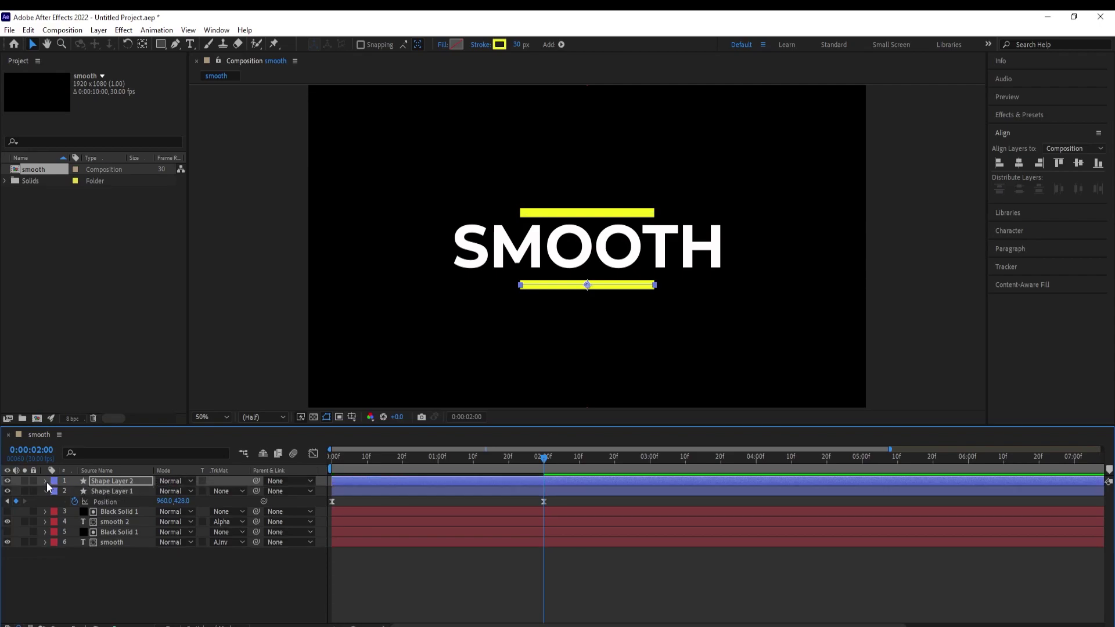
{"action": "left_click", "coordinate": [46, 480]}
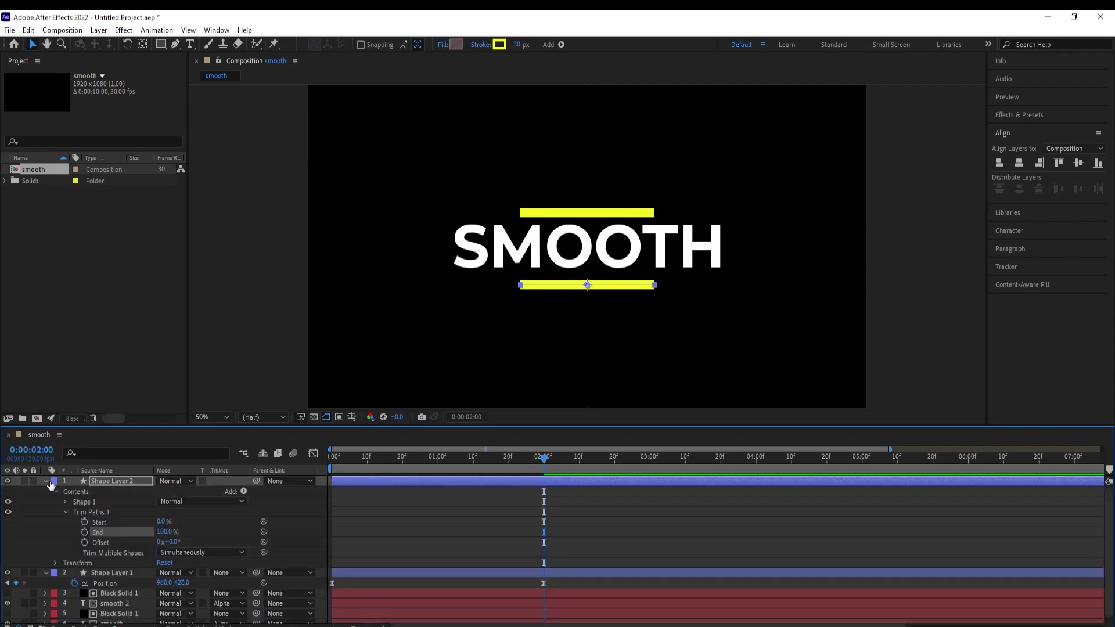
{"action": "left_click", "coordinate": [85, 522]}
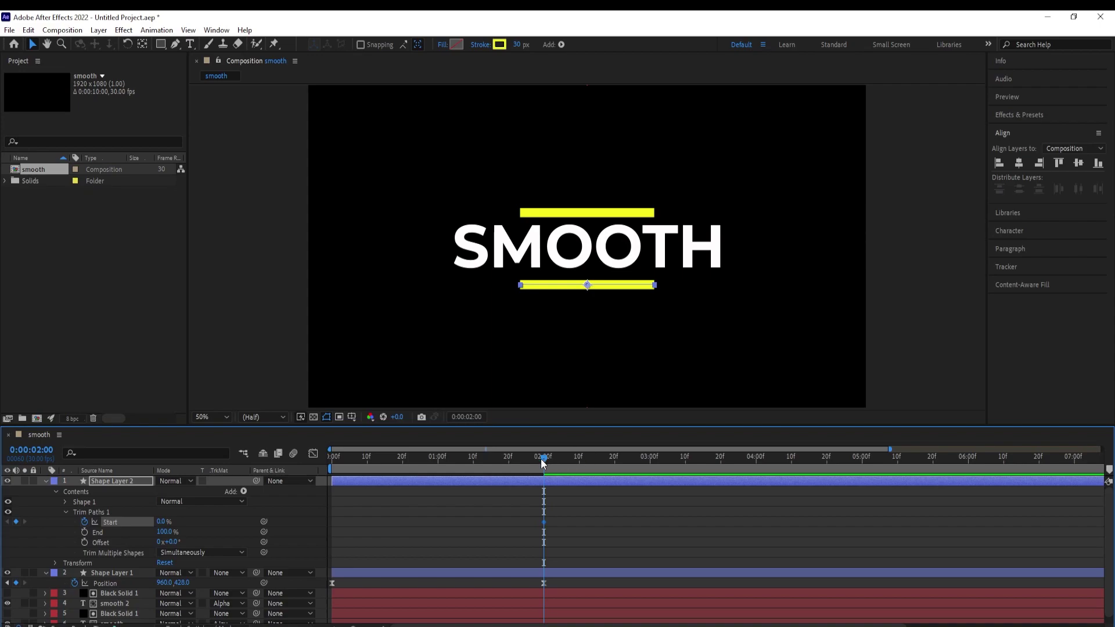
{"action": "left_click_drag", "start_coordinate": [544, 463], "coordinate": [331, 462]}
{"action": "left_click_drag", "start_coordinate": [162, 521], "coordinate": [270, 522]}
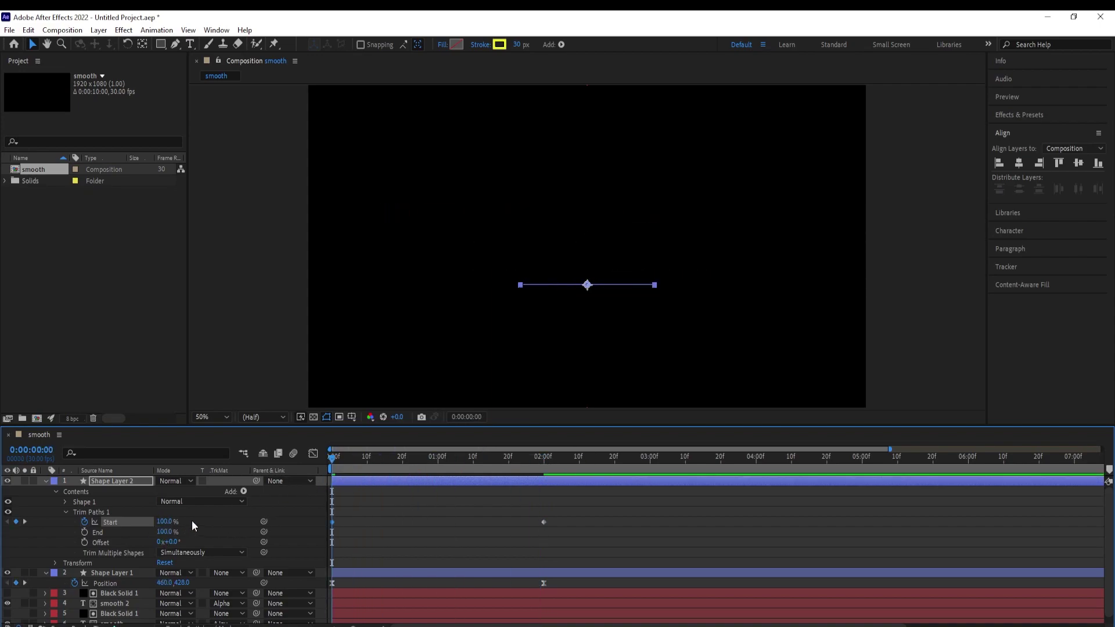
Give both Trim Start keyframes a sharp ease in the speed graph
{"action": "left_click_drag", "start_coordinate": [585, 516], "coordinate": [326, 535]}
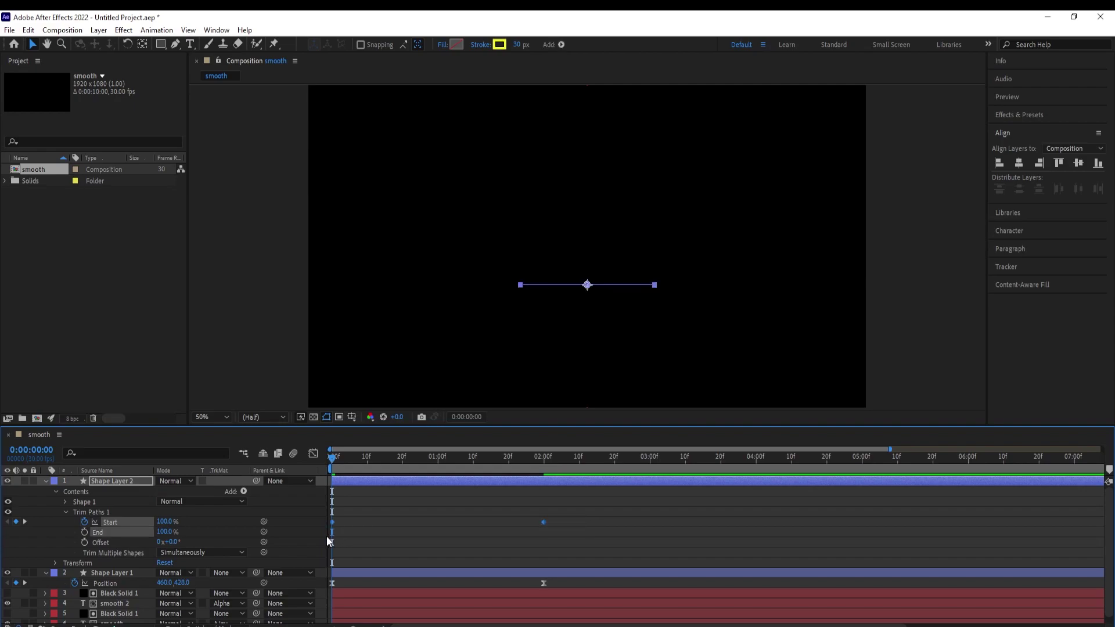
{"action": "left_click", "coordinate": [314, 454]}
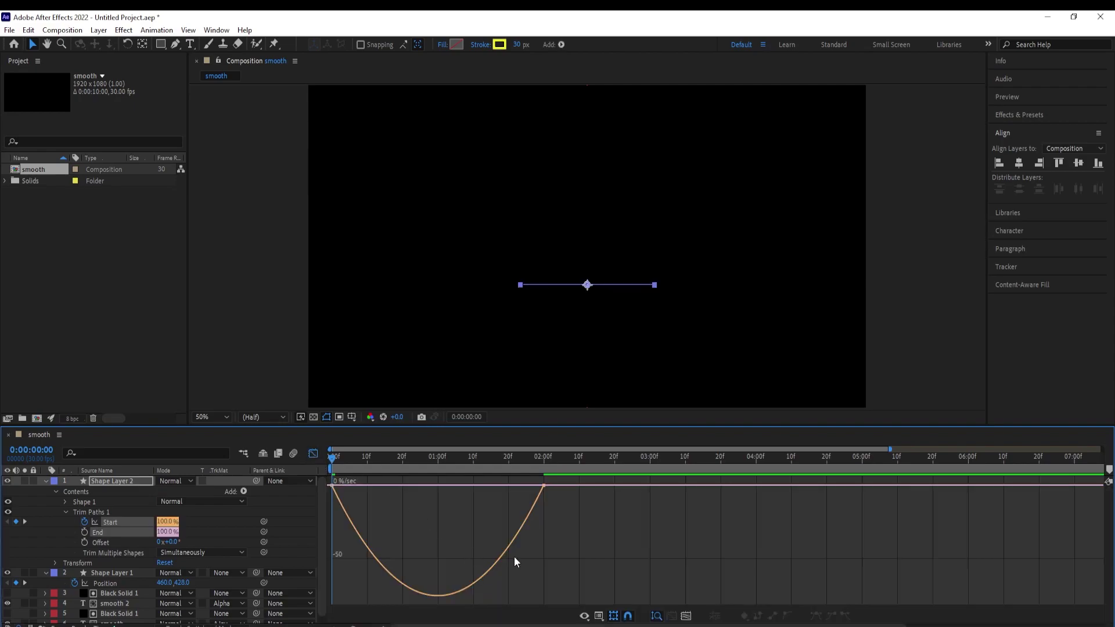
{"action": "left_click_drag", "start_coordinate": [570, 504], "coordinate": [315, 480]}
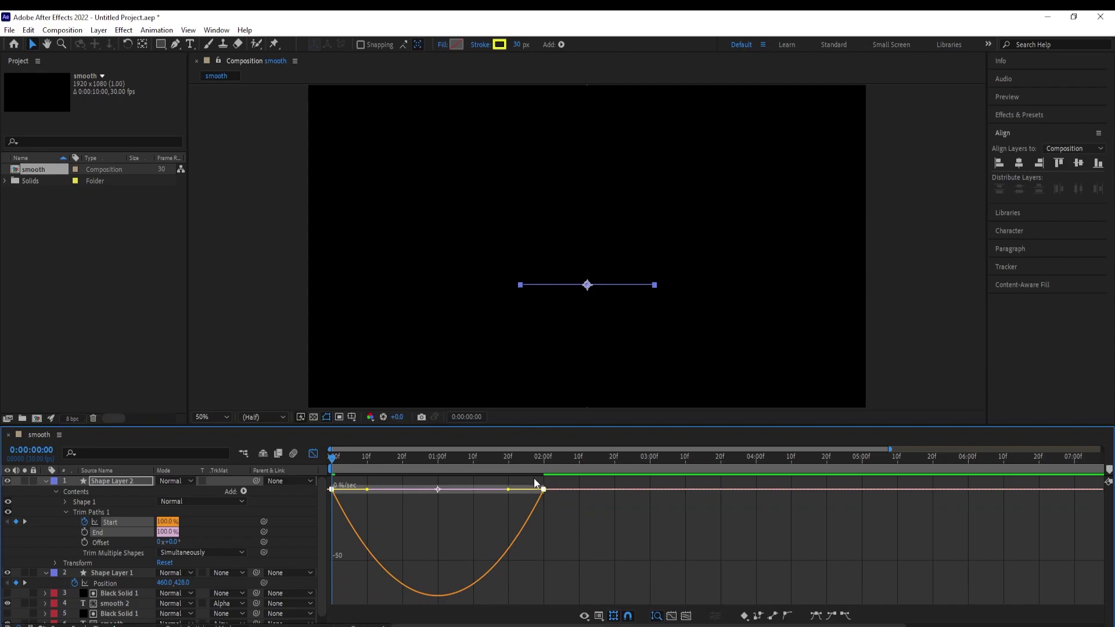
{"action": "left_click_drag", "start_coordinate": [509, 490], "coordinate": [450, 491]}
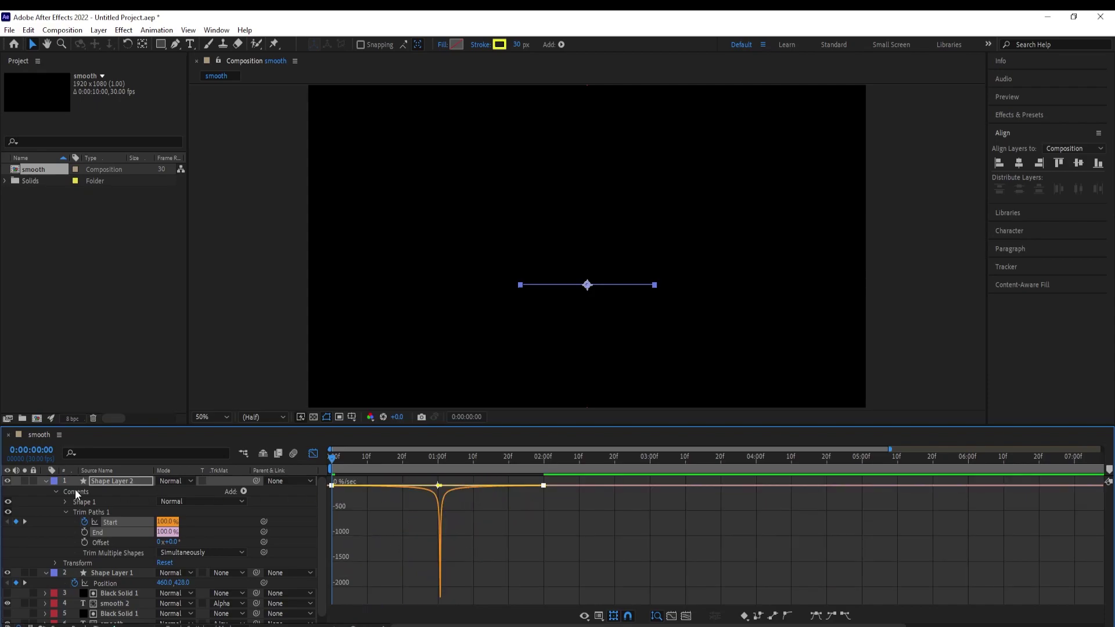
{"action": "left_click", "coordinate": [45, 482]}
{"action": "left_click", "coordinate": [45, 481]}
{"action": "left_click", "coordinate": [45, 482]}
{"action": "left_click_drag", "start_coordinate": [334, 462], "coordinate": [543, 460]}
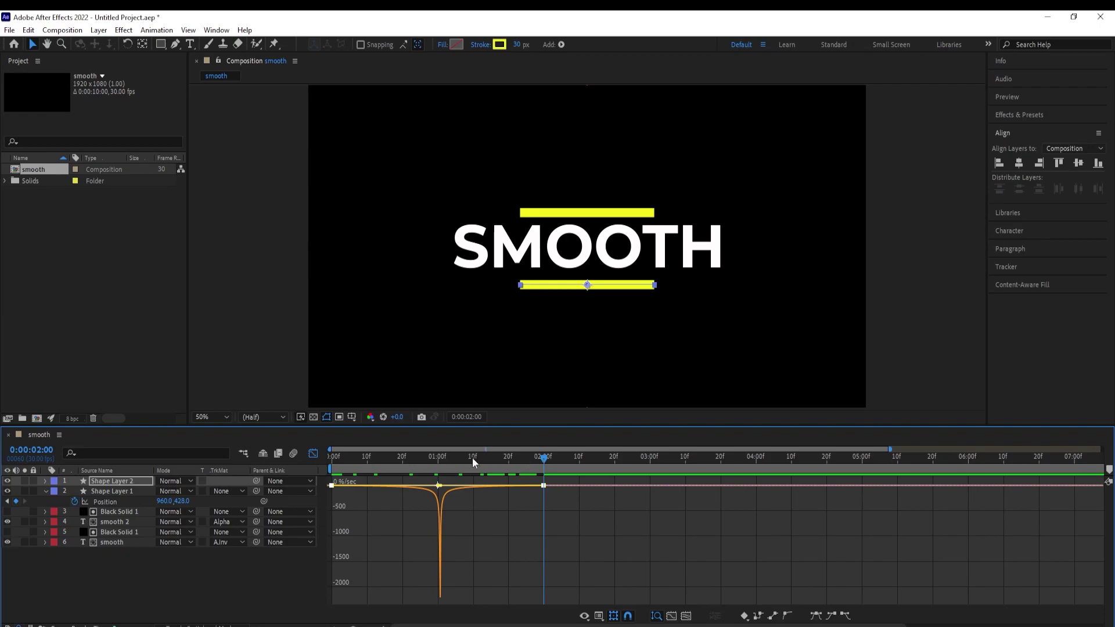
Keyframe the lower bar's Position at 2:00, and at 0:00 set X to 960+500
{"action": "left_click", "coordinate": [313, 452]}
{"action": "key", "text": "p"}
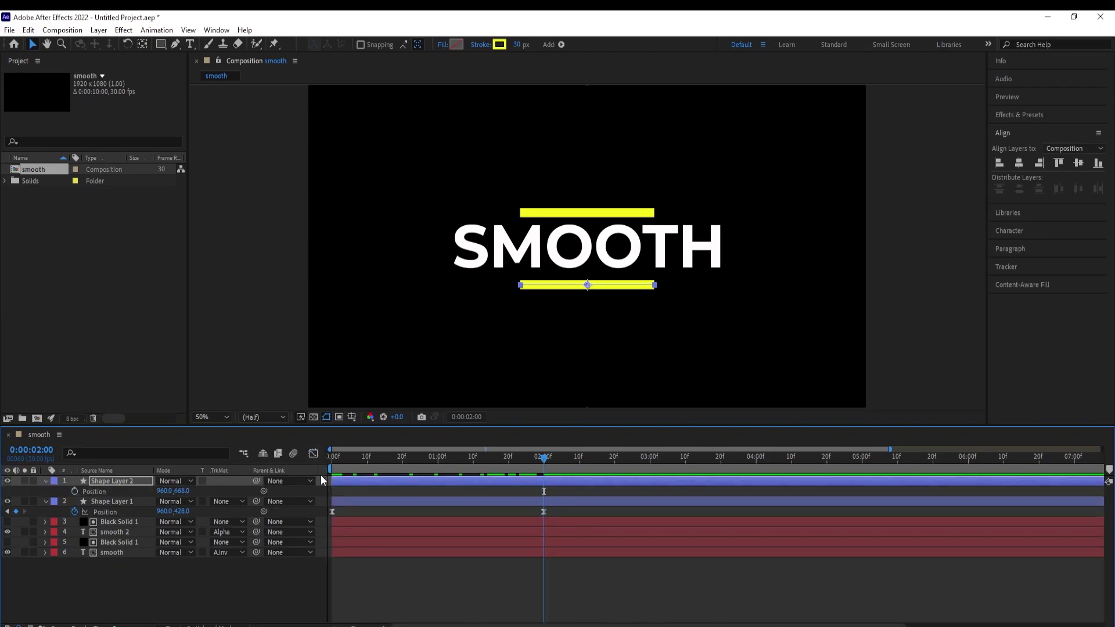
{"action": "left_click", "coordinate": [74, 491]}
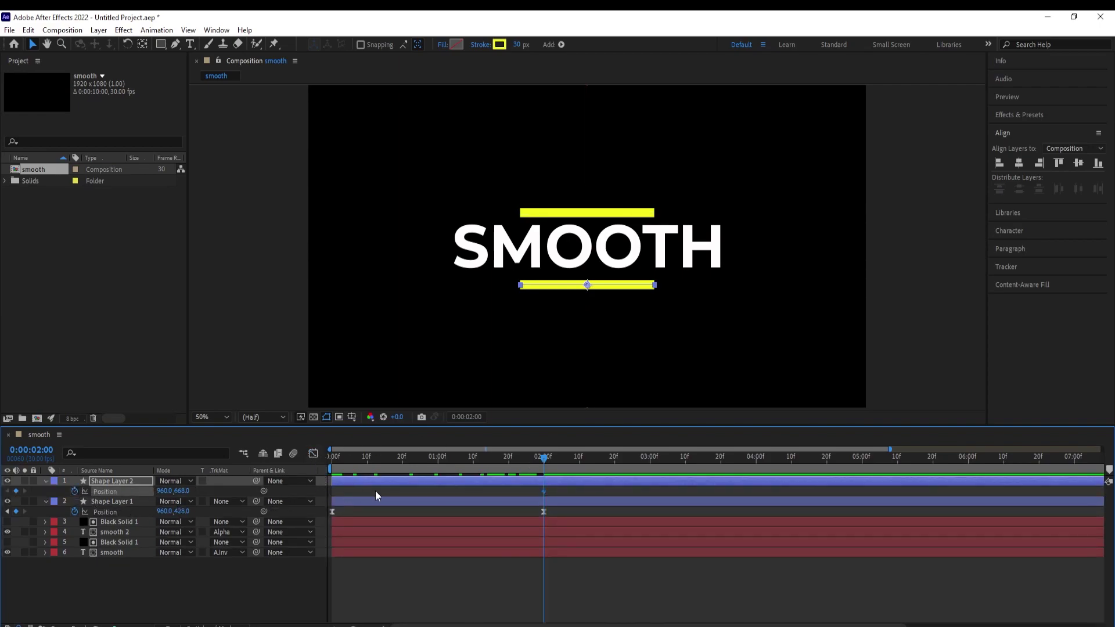
{"action": "left_click_drag", "start_coordinate": [538, 471], "coordinate": [307, 486]}
{"action": "left_click", "coordinate": [174, 493]}
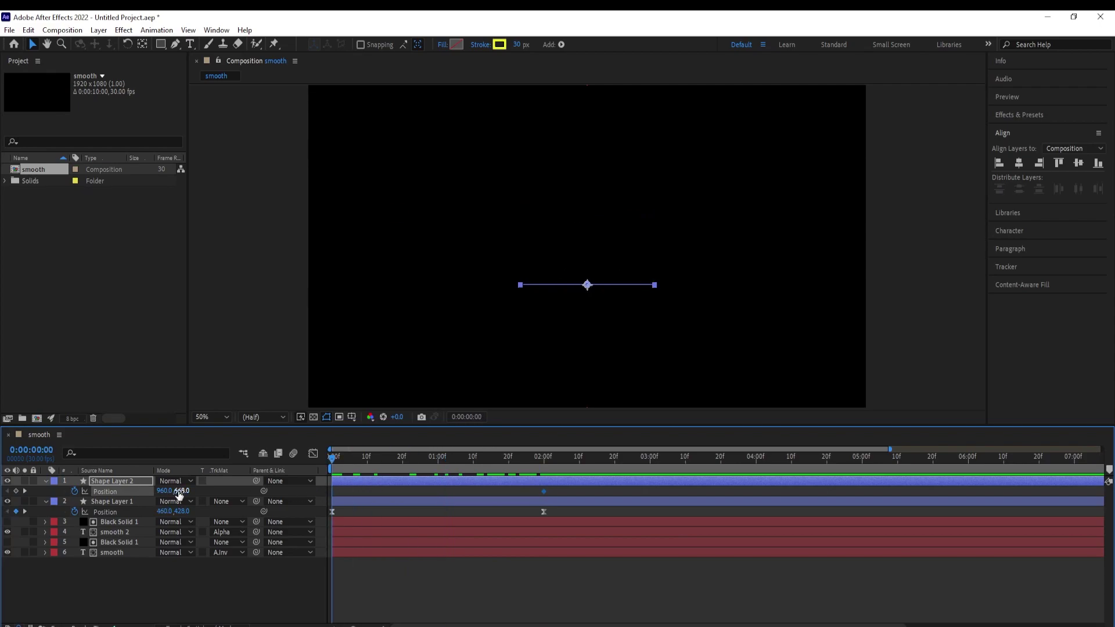
{"action": "left_click", "coordinate": [165, 491]}
{"action": "type", "text": "960"}
{"action": "type", "text": "+"}
{"action": "type", "text": "500"}
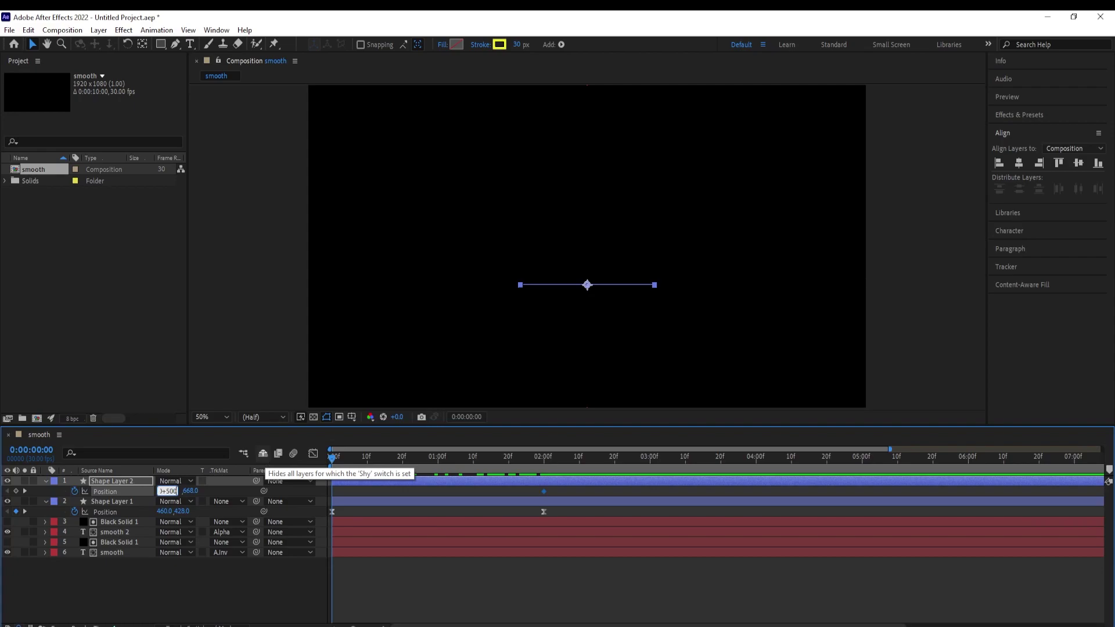
{"action": "key", "text": "Return"}
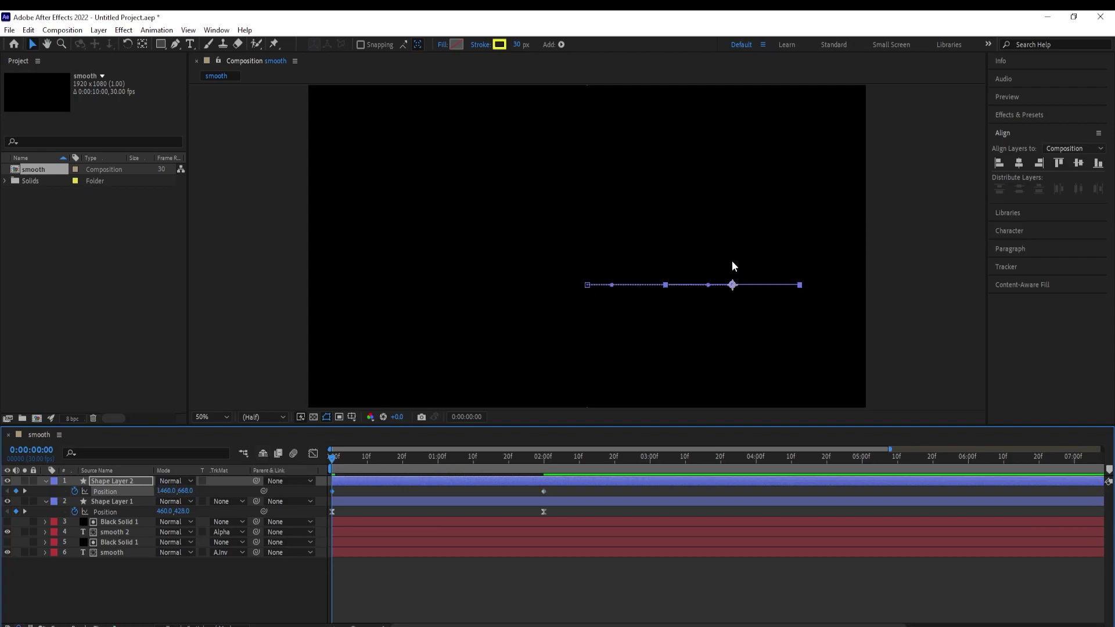
Ease both lower-bar Position keyframes in the speed graph and preview the slide-in
{"action": "left_click_drag", "start_coordinate": [569, 496], "coordinate": [324, 507]}
{"action": "left_click", "coordinate": [314, 453]}
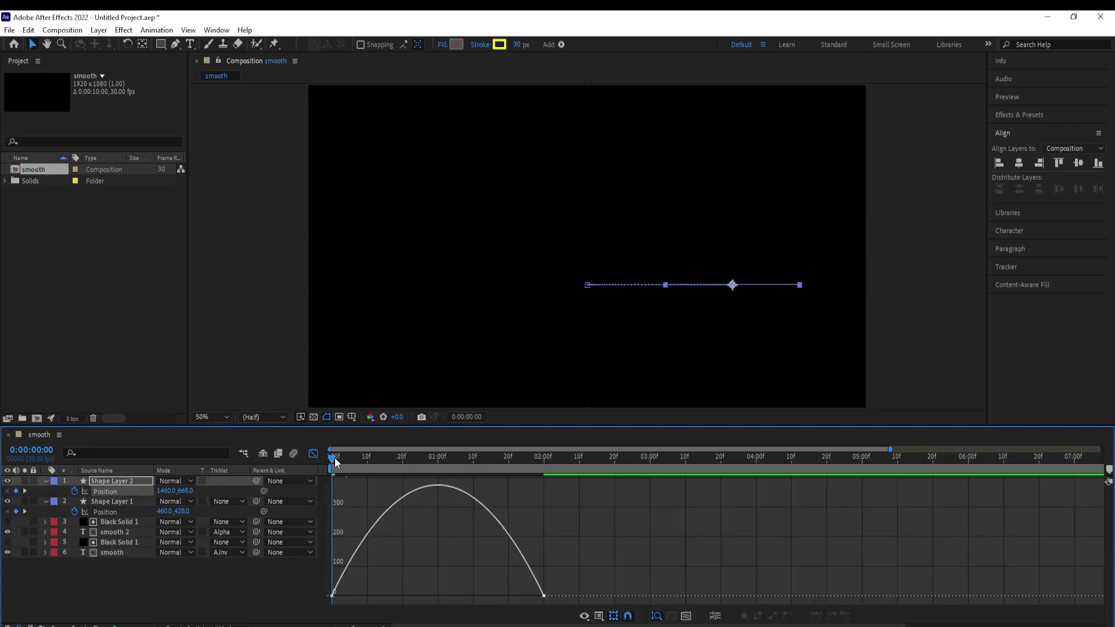
{"action": "left_click_drag", "start_coordinate": [574, 581], "coordinate": [316, 604]}
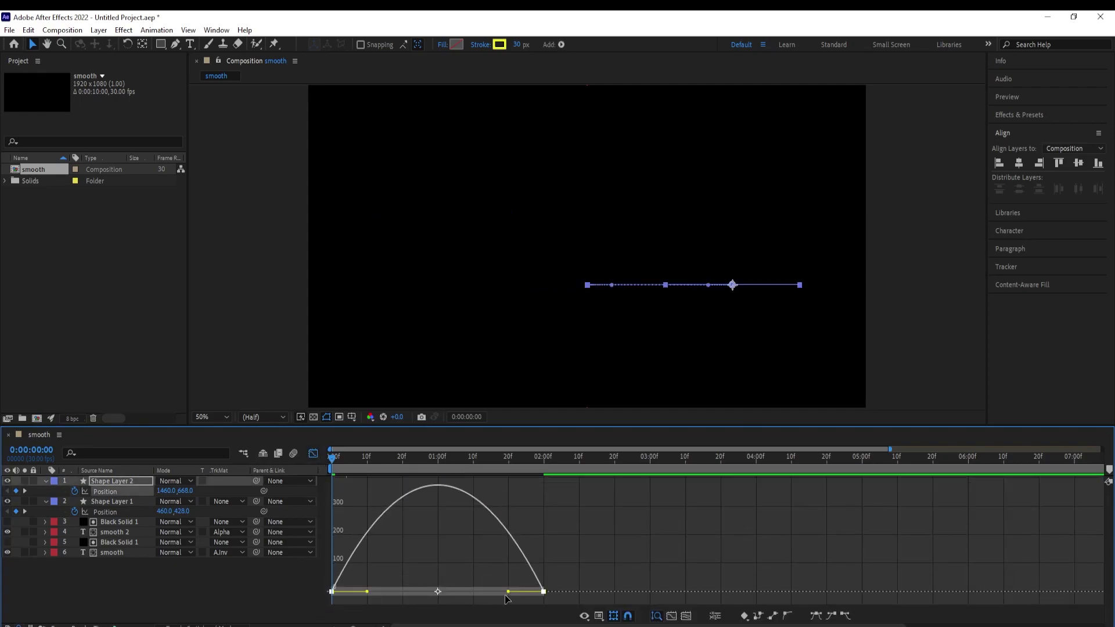
{"action": "left_click_drag", "start_coordinate": [511, 592], "coordinate": [430, 595]}
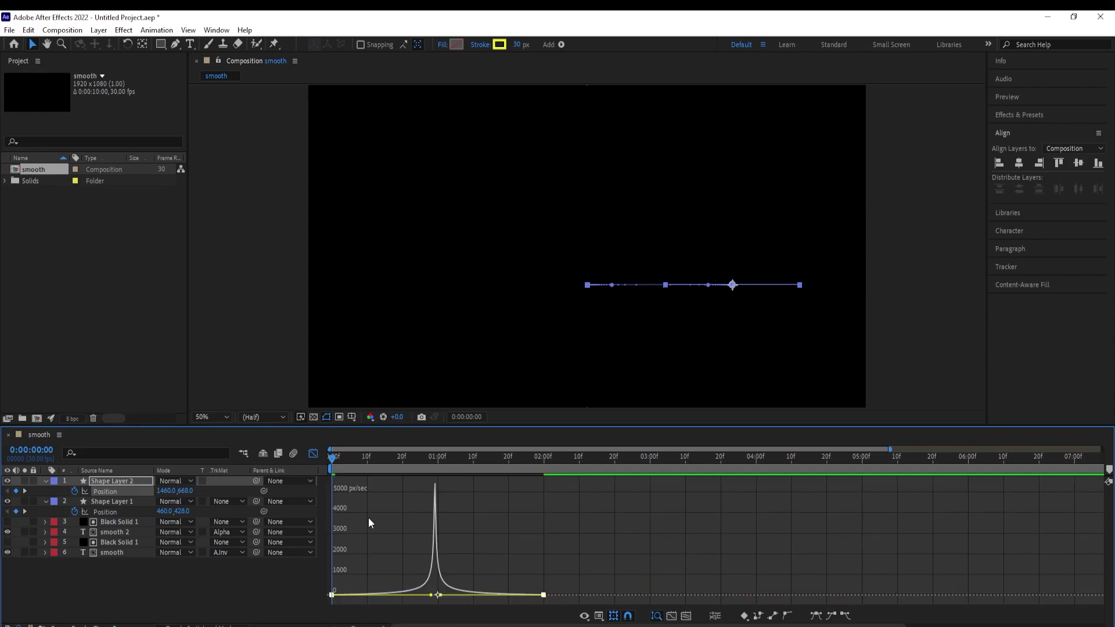
{"action": "left_click", "coordinate": [310, 454]}
{"action": "key", "text": "space"}
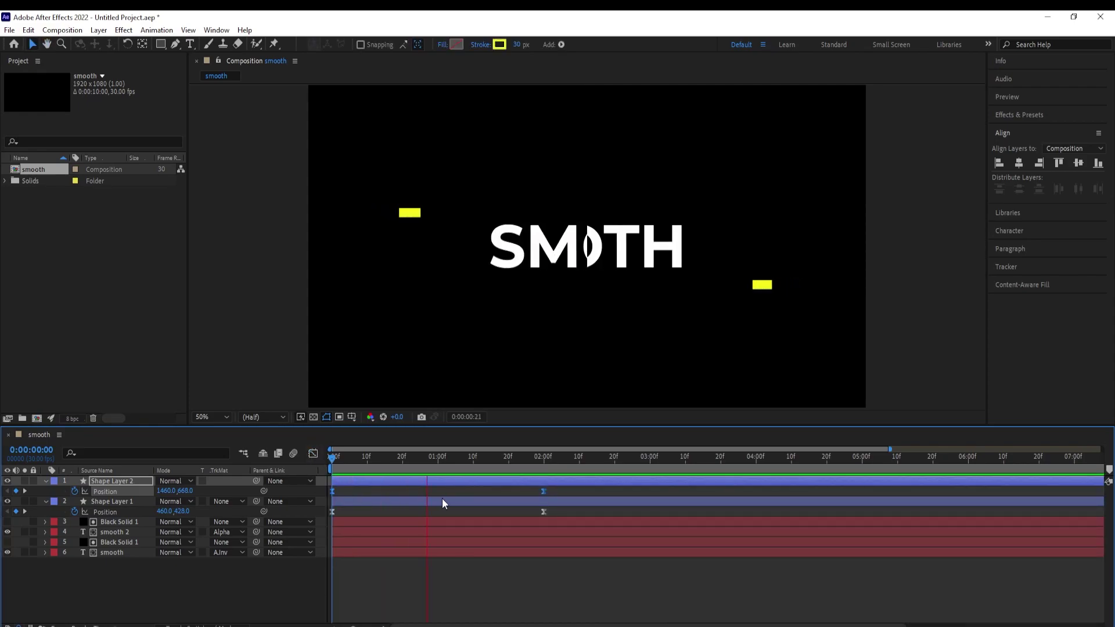
{"action": "left_click_drag", "start_coordinate": [613, 458], "coordinate": [559, 469]}
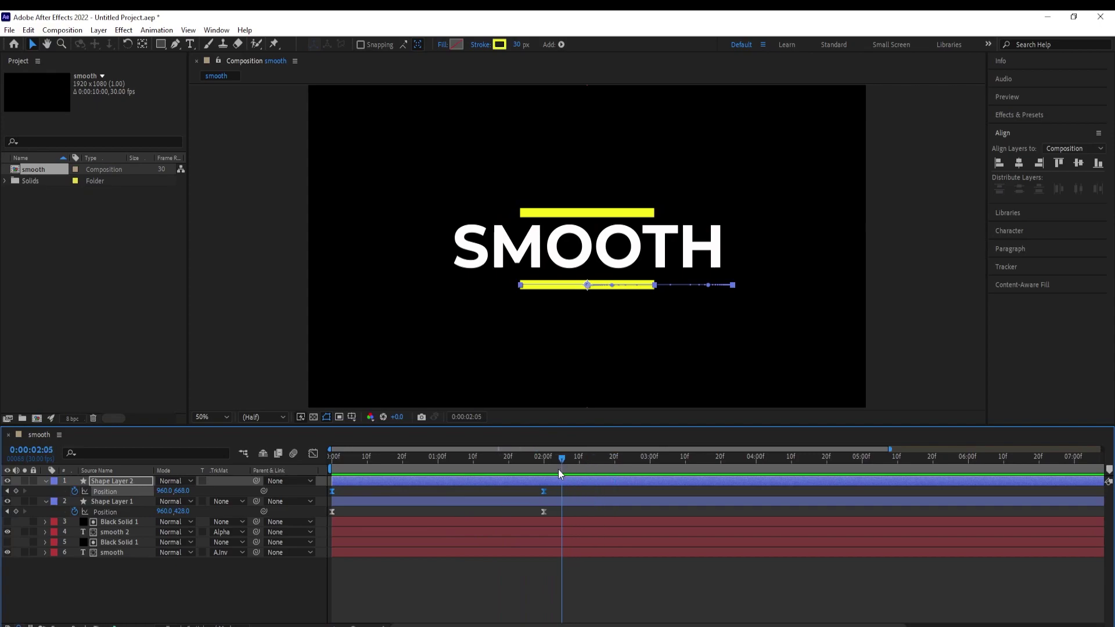
{"action": "left_click", "coordinate": [45, 482]}
{"action": "left_click", "coordinate": [46, 491]}
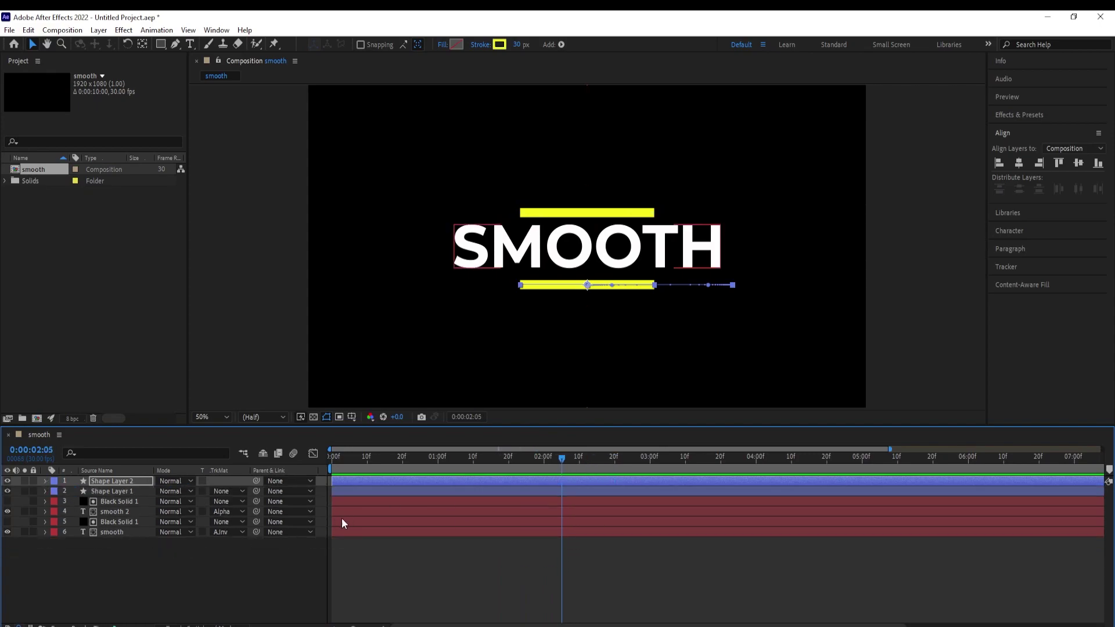
Create a MODERN text layer with a 25 px font size
{"action": "left_click", "coordinate": [189, 45]}
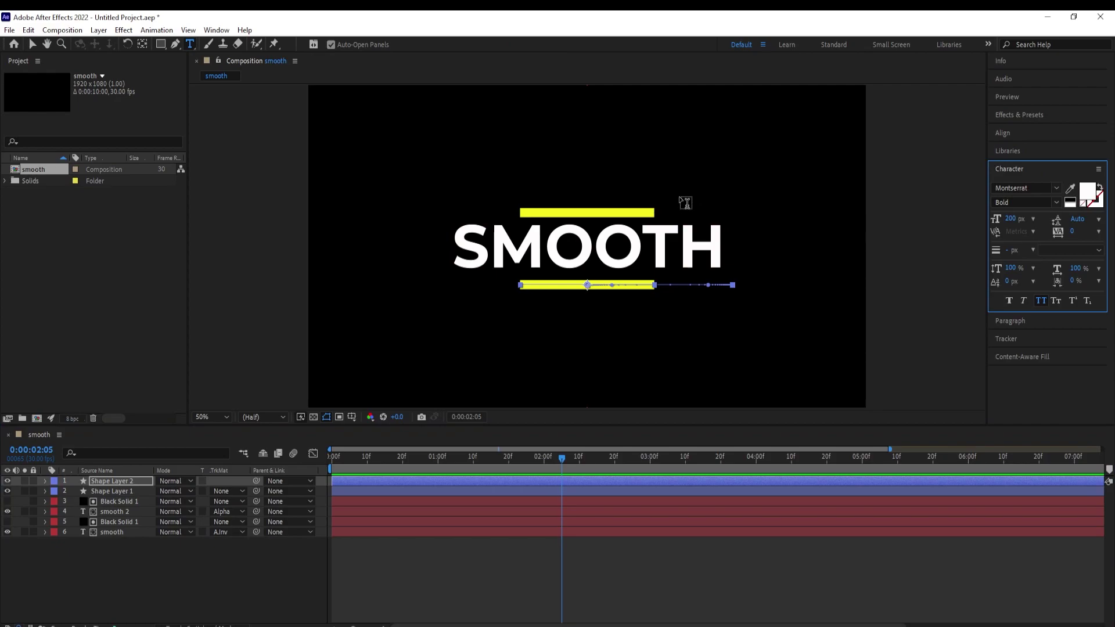
{"action": "left_click", "coordinate": [608, 171]}
{"action": "type", "text": "modern"}
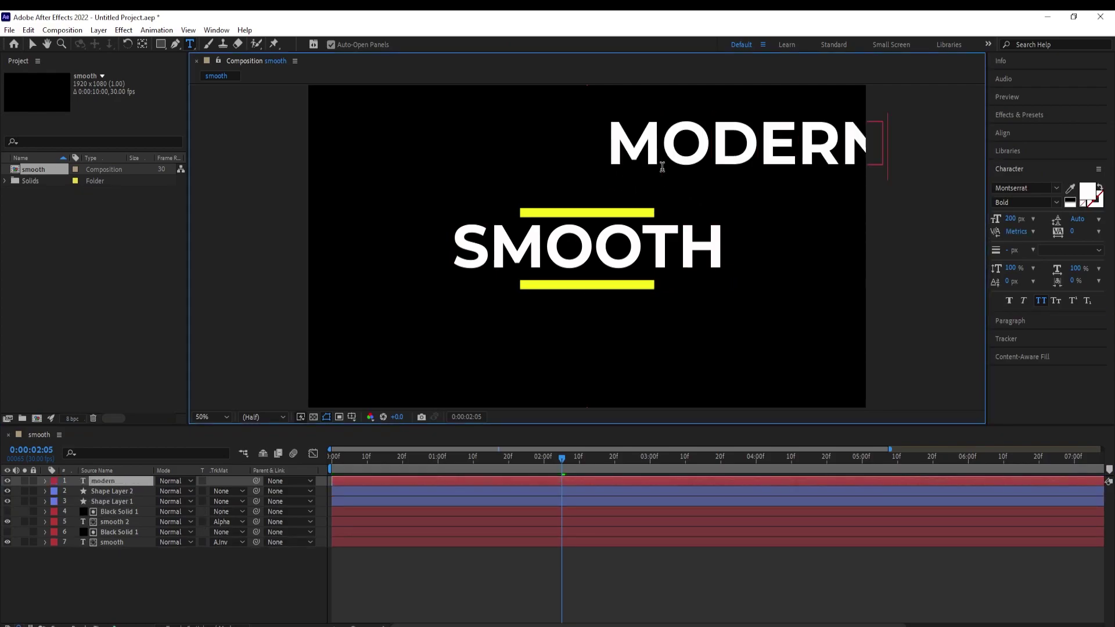
{"action": "double_click", "coordinate": [682, 174]}
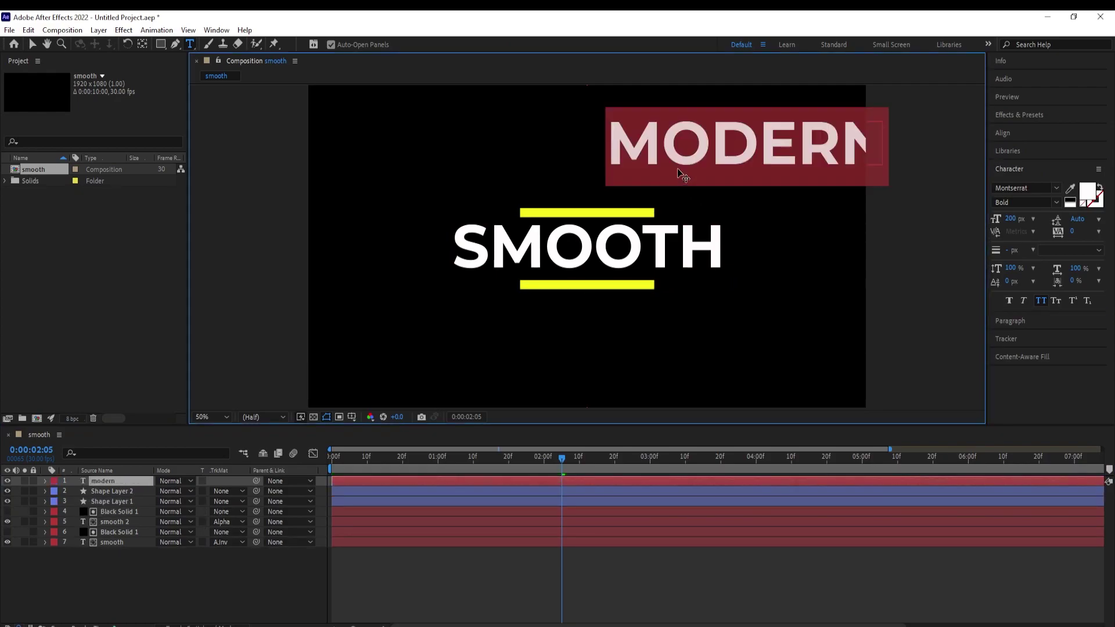
{"action": "left_click_drag", "start_coordinate": [1010, 219], "coordinate": [978, 231]}
{"action": "left_click", "coordinate": [1010, 219]}
{"action": "type", "text": "25"}
{"action": "key", "text": "Return"}
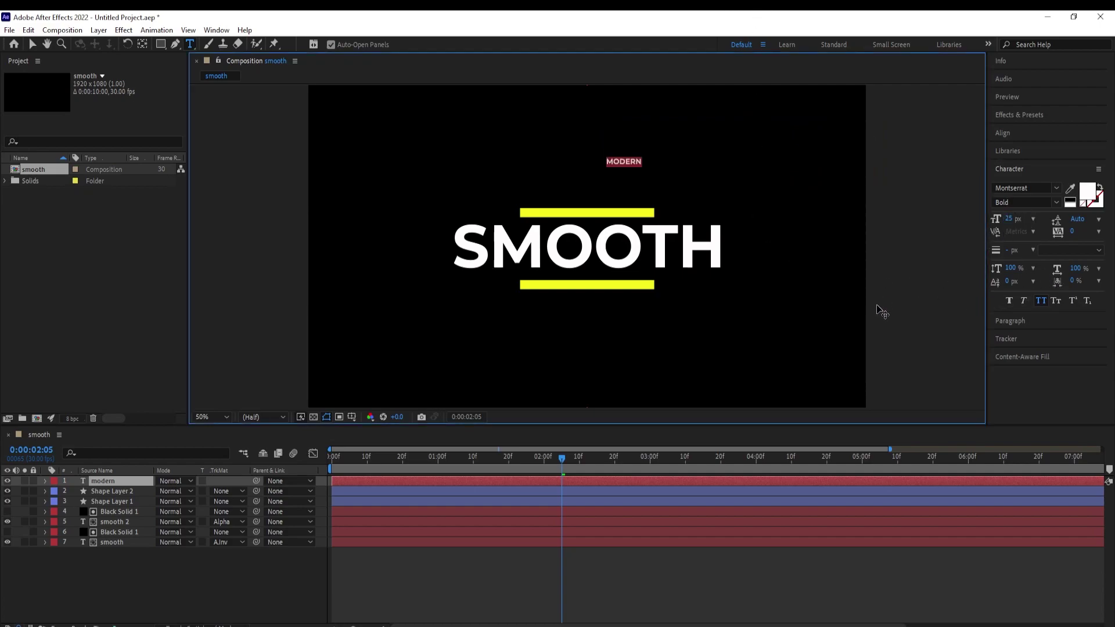
{"action": "left_click", "coordinate": [32, 45]}
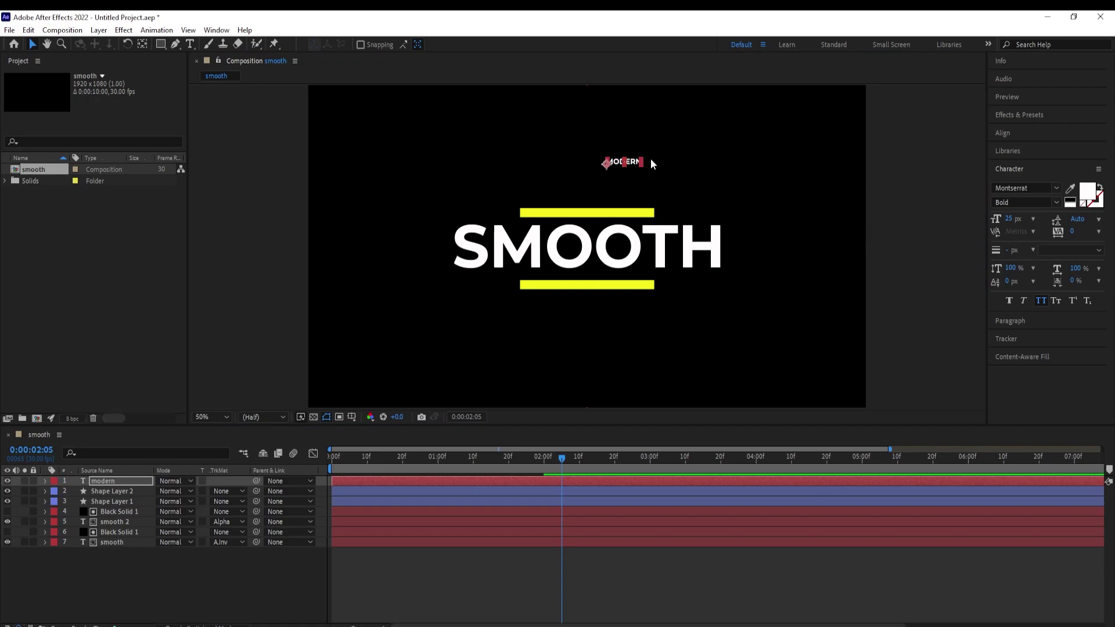
Move the MODERN text down onto the top yellow bar
{"action": "left_click", "coordinate": [142, 44]}
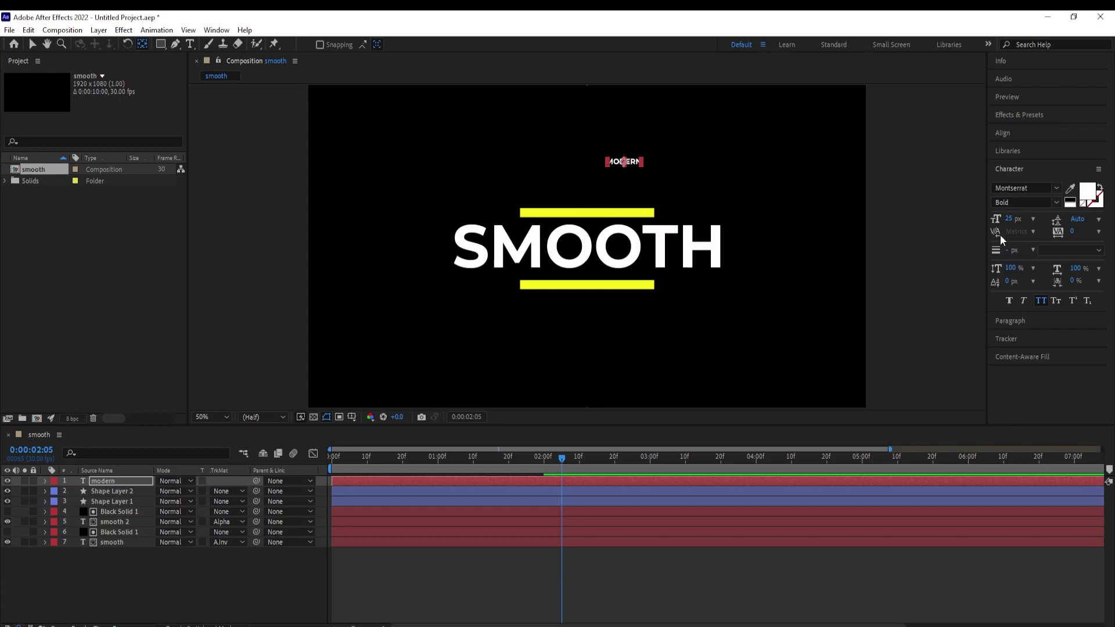
{"action": "key", "text": "v"}
{"action": "left_click_drag", "start_coordinate": [631, 164], "coordinate": [594, 213]}
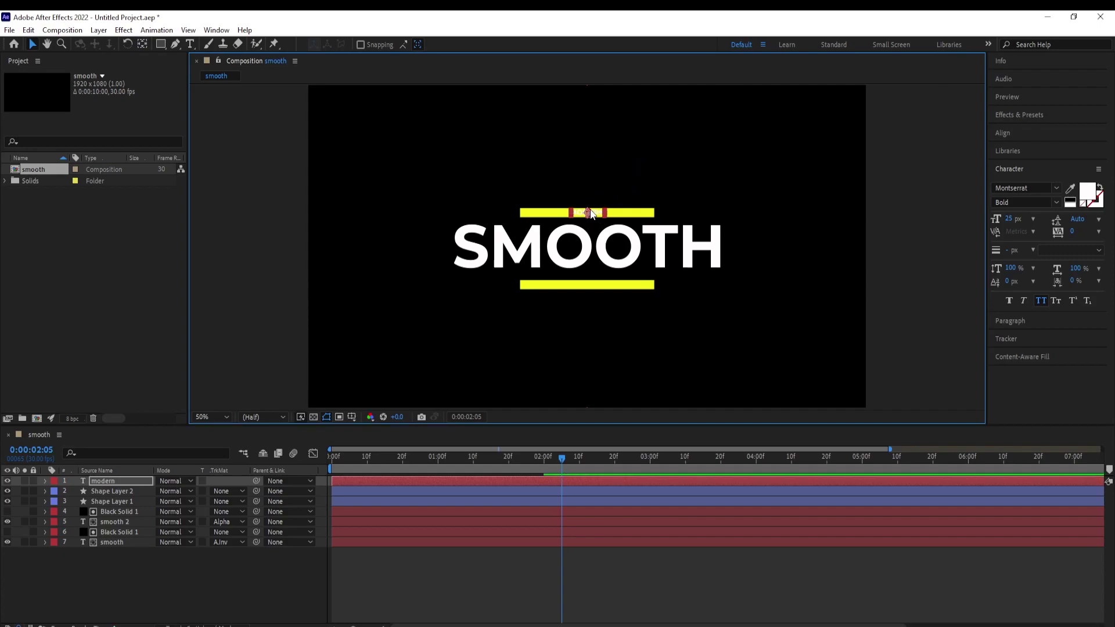
{"action": "left_click", "coordinate": [1018, 135]}
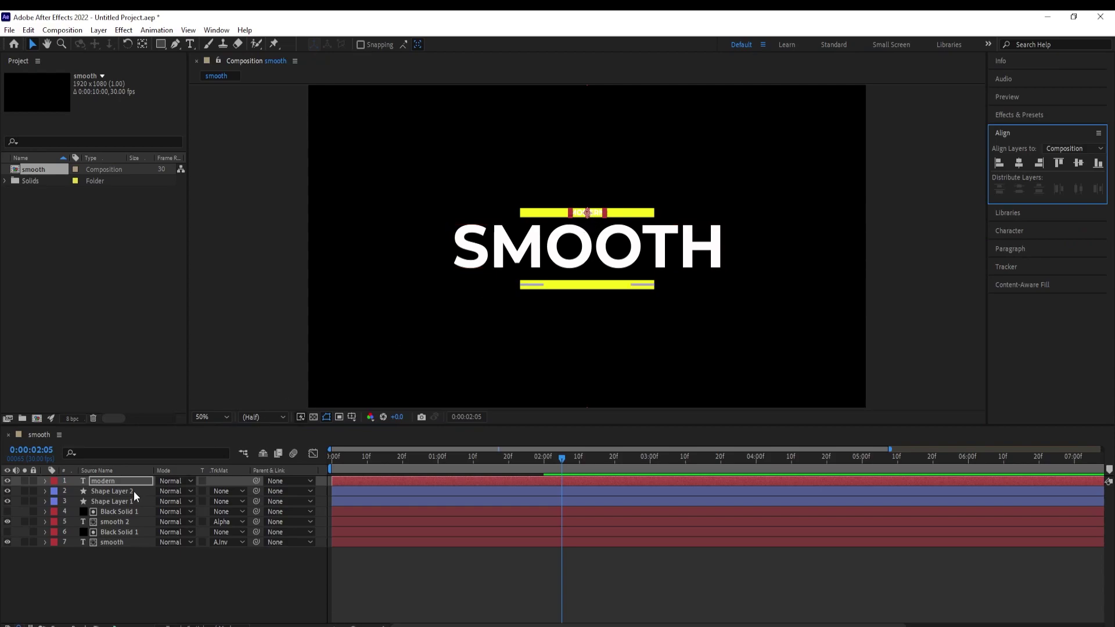
Add a Tracking animator to MODERN, keyframing Tracking Amount 0 at 2:00 and 20 at 0:00
{"action": "left_click", "coordinate": [44, 481]}
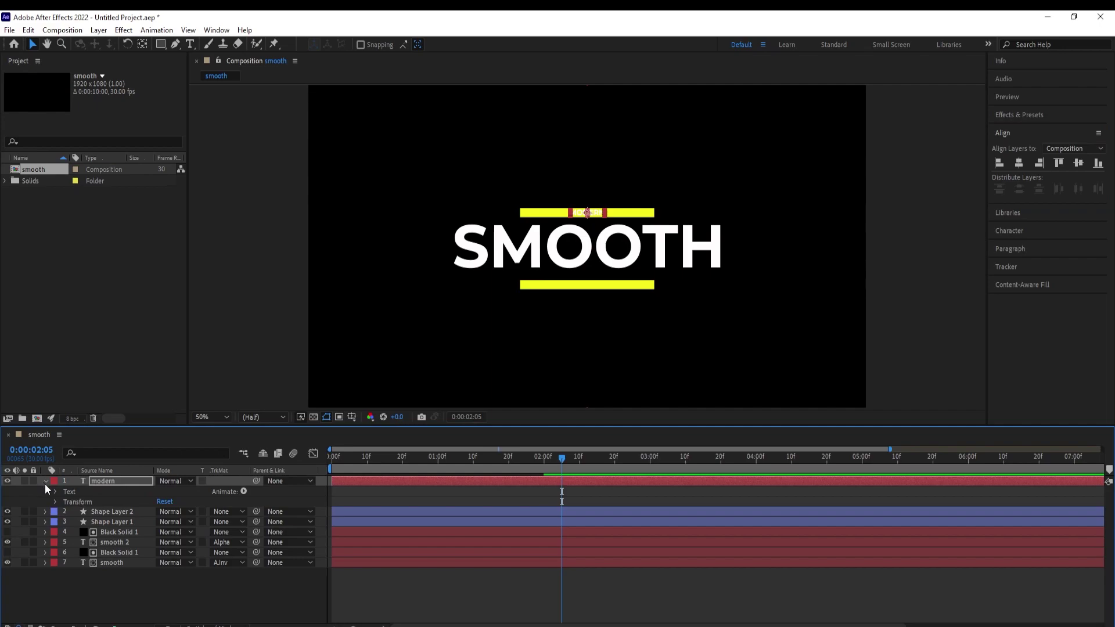
{"action": "left_click", "coordinate": [242, 490]}
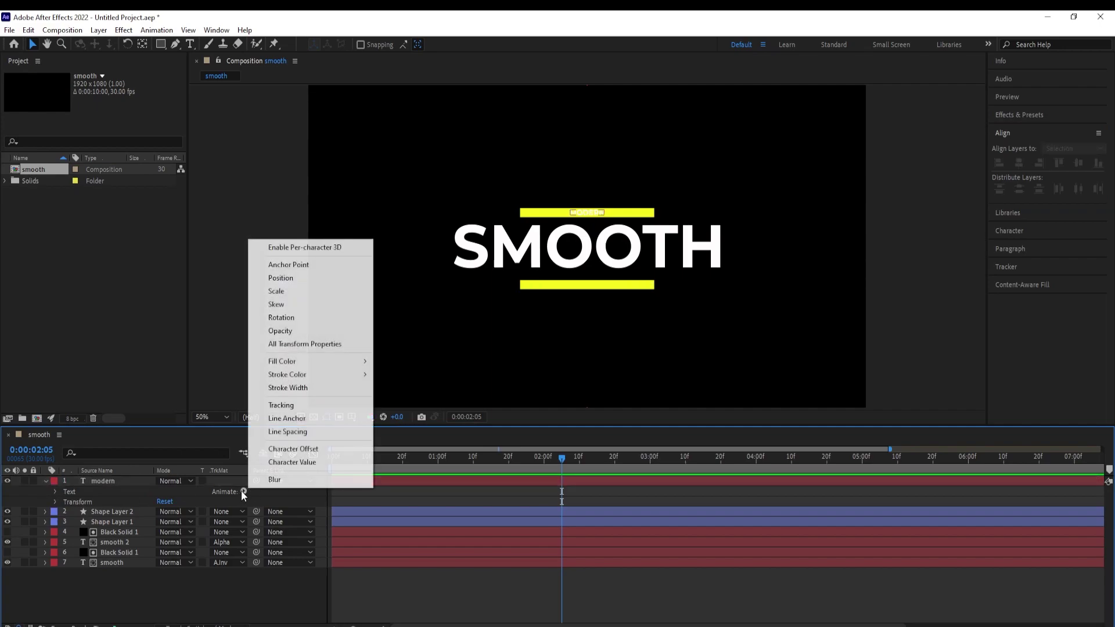
{"action": "left_click", "coordinate": [288, 405]}
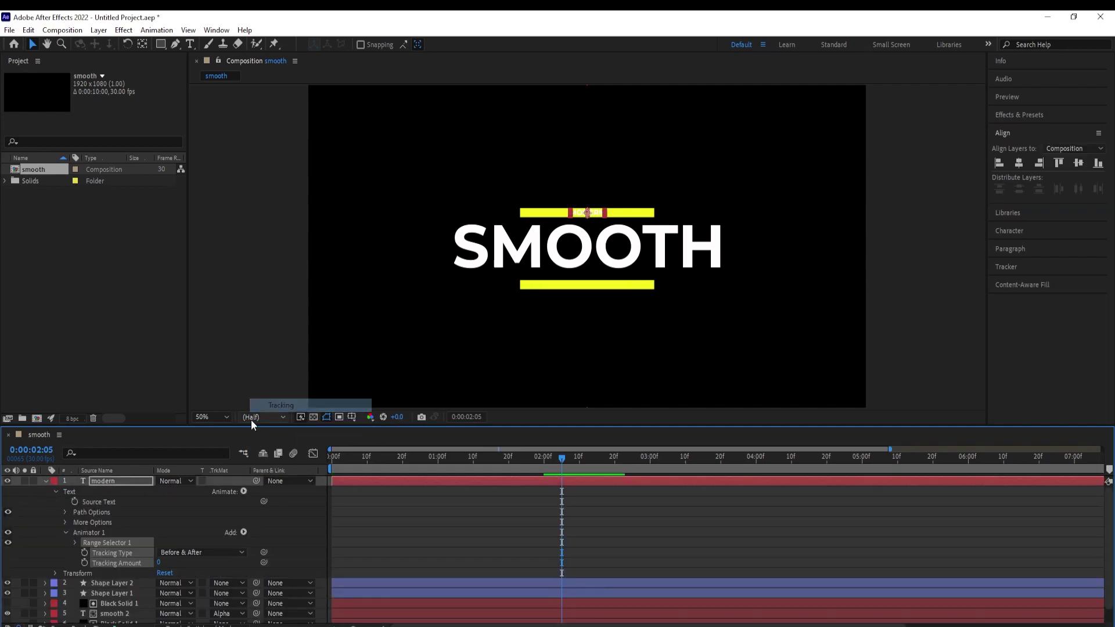
{"action": "left_click", "coordinate": [184, 565]}
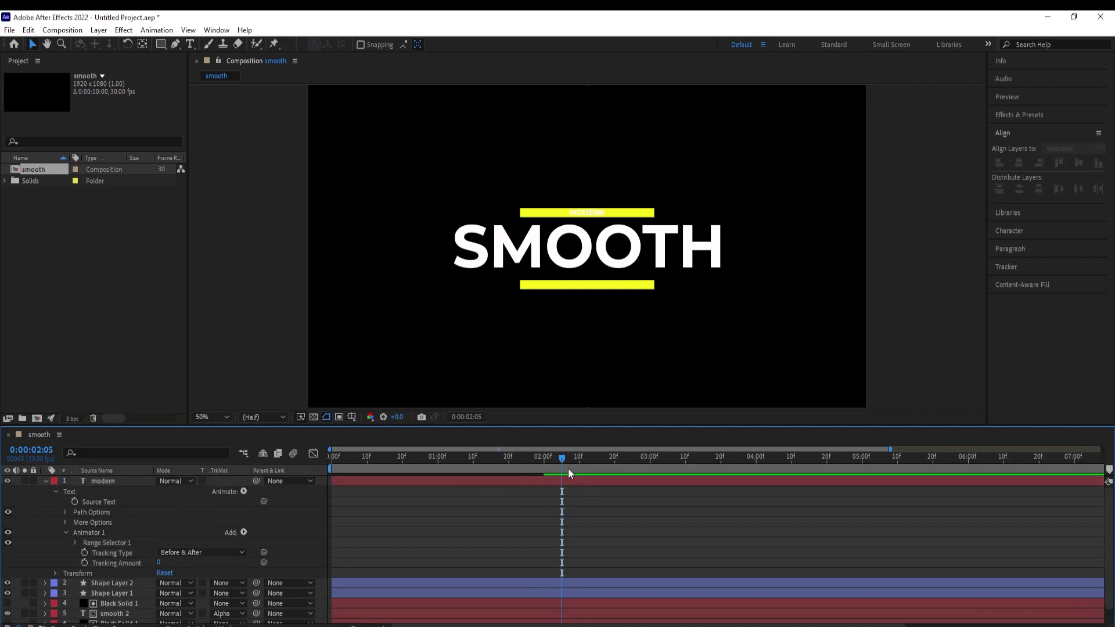
{"action": "left_click_drag", "start_coordinate": [559, 459], "coordinate": [540, 461]}
{"action": "left_click", "coordinate": [83, 563]}
{"action": "left_click_drag", "start_coordinate": [540, 465], "coordinate": [302, 497]}
{"action": "left_click", "coordinate": [159, 562]}
{"action": "type", "text": "200"}
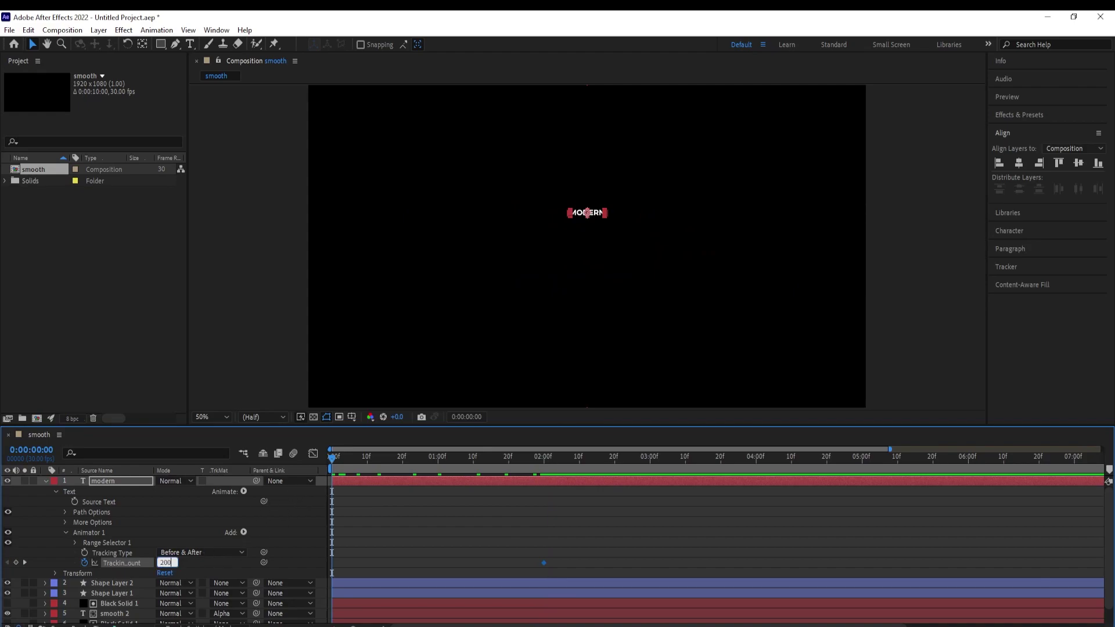
{"action": "key", "text": "Return"}
Ease both tracking keyframes sharply in the speed graph and preview the result
{"action": "left_click_drag", "start_coordinate": [554, 555], "coordinate": [312, 581]}
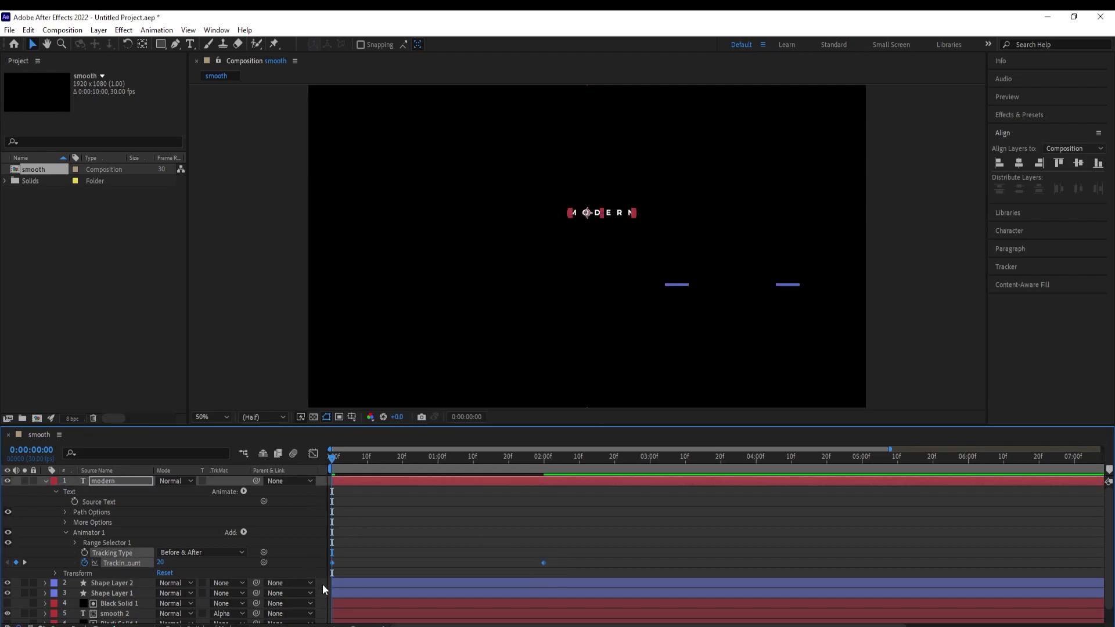
{"action": "left_click", "coordinate": [313, 453]}
{"action": "left_click_drag", "start_coordinate": [555, 498], "coordinate": [301, 475]}
{"action": "left_click_drag", "start_coordinate": [510, 494], "coordinate": [437, 489]}
{"action": "left_click", "coordinate": [313, 454]}
{"action": "key", "text": "space"}
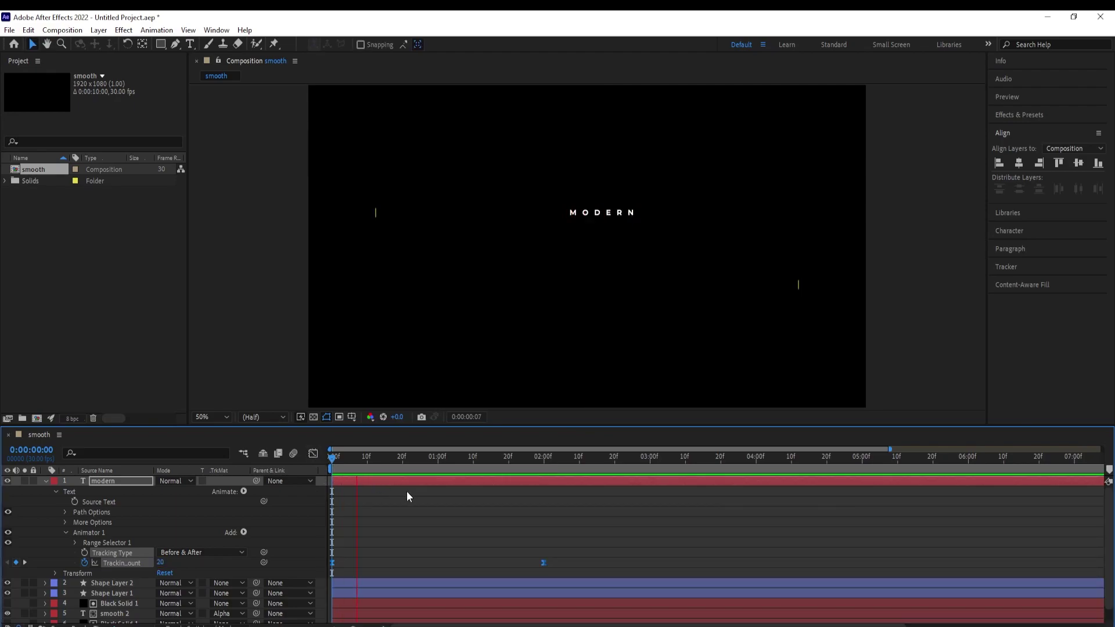
{"action": "left_click_drag", "start_coordinate": [554, 458], "coordinate": [545, 462]}
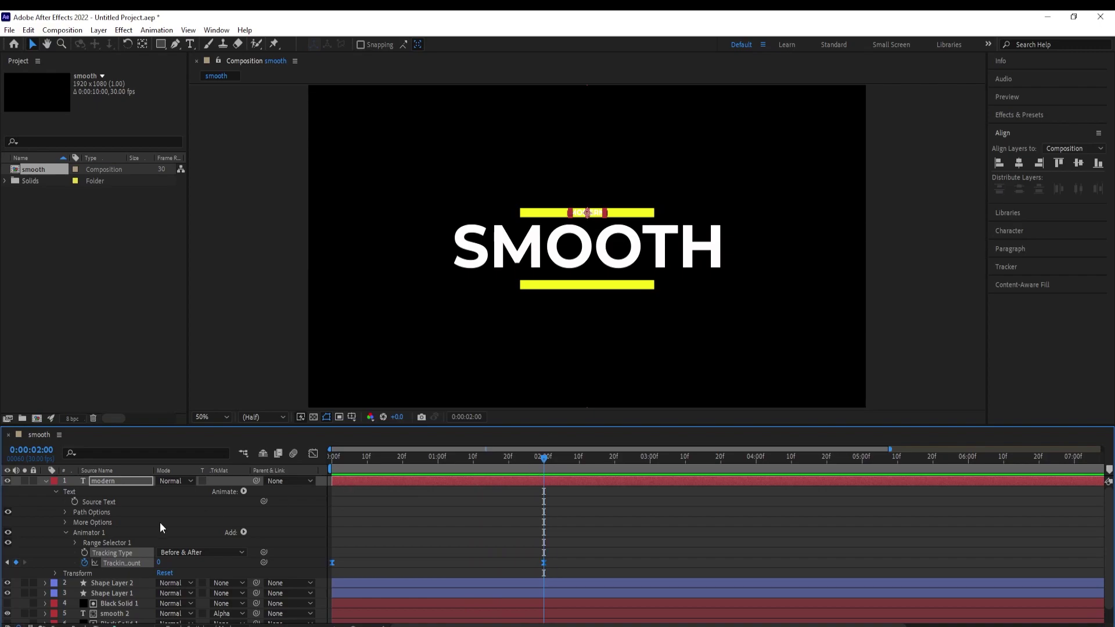
{"action": "left_click", "coordinate": [46, 481]}
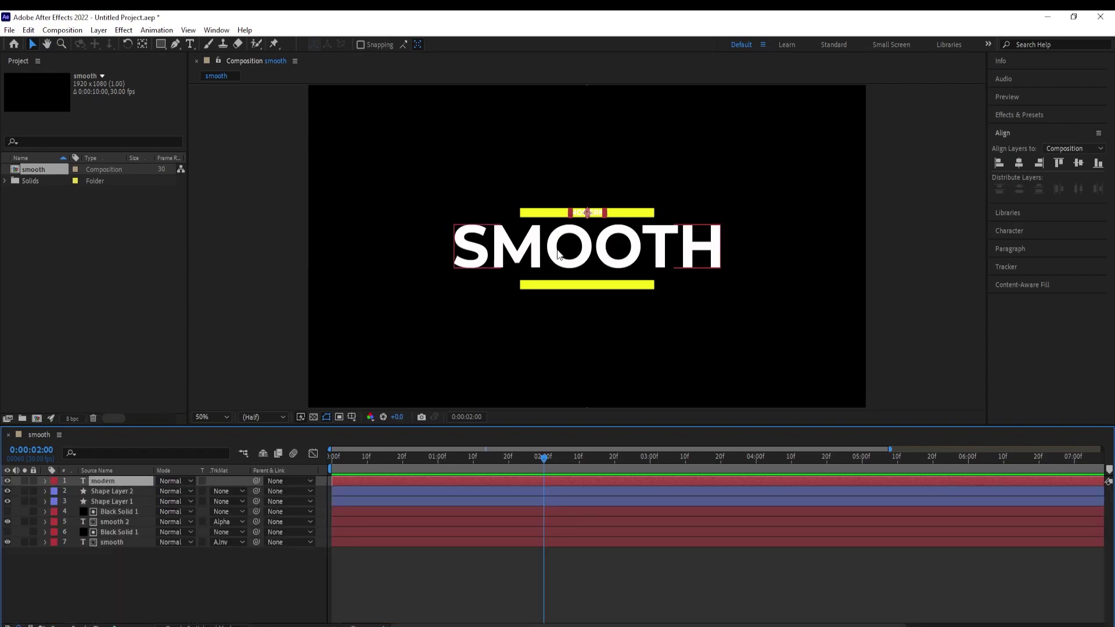
{"action": "key", "text": "ctrl+d"}
{"action": "left_click_drag", "start_coordinate": [597, 215], "coordinate": [595, 286]}
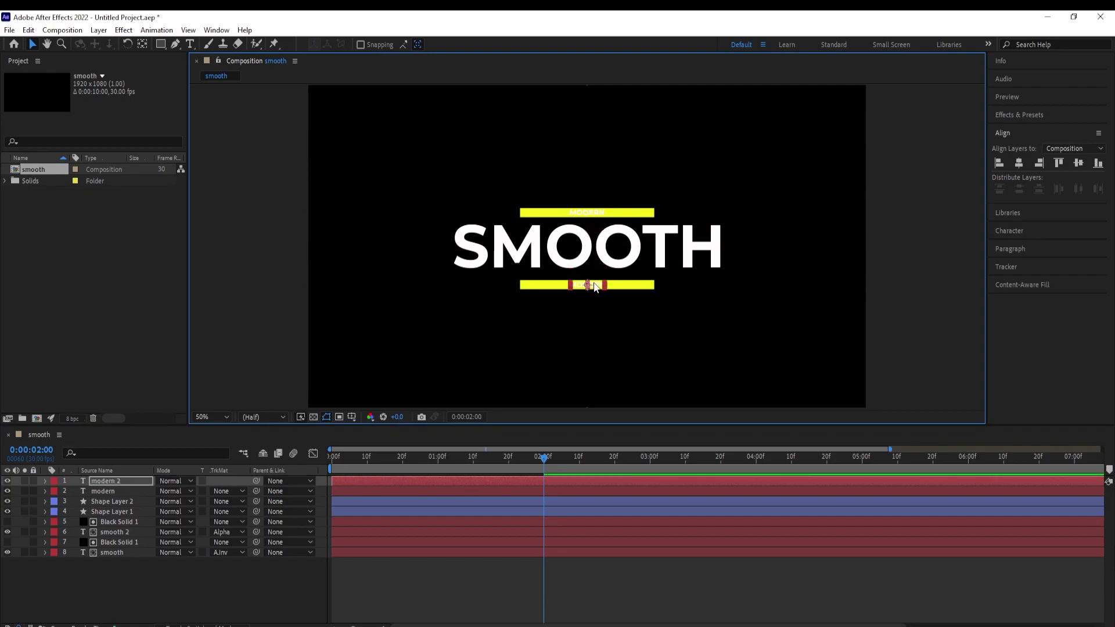
{"action": "double_click", "coordinate": [123, 482]}
{"action": "key", "text": "BackSpace"}
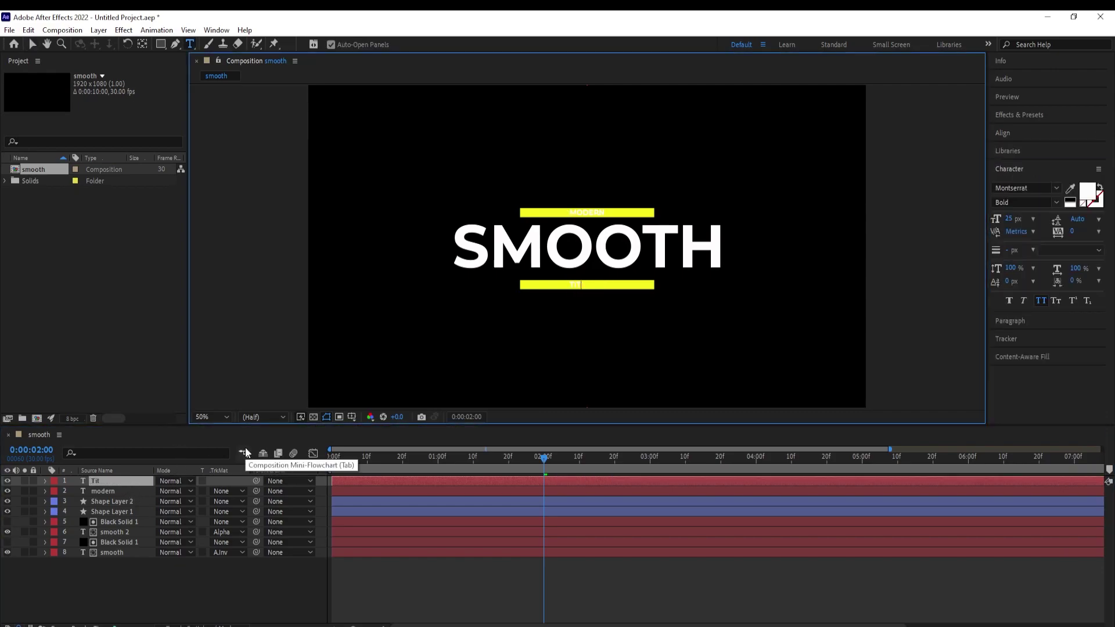
{"action": "left_click", "coordinate": [124, 485]}
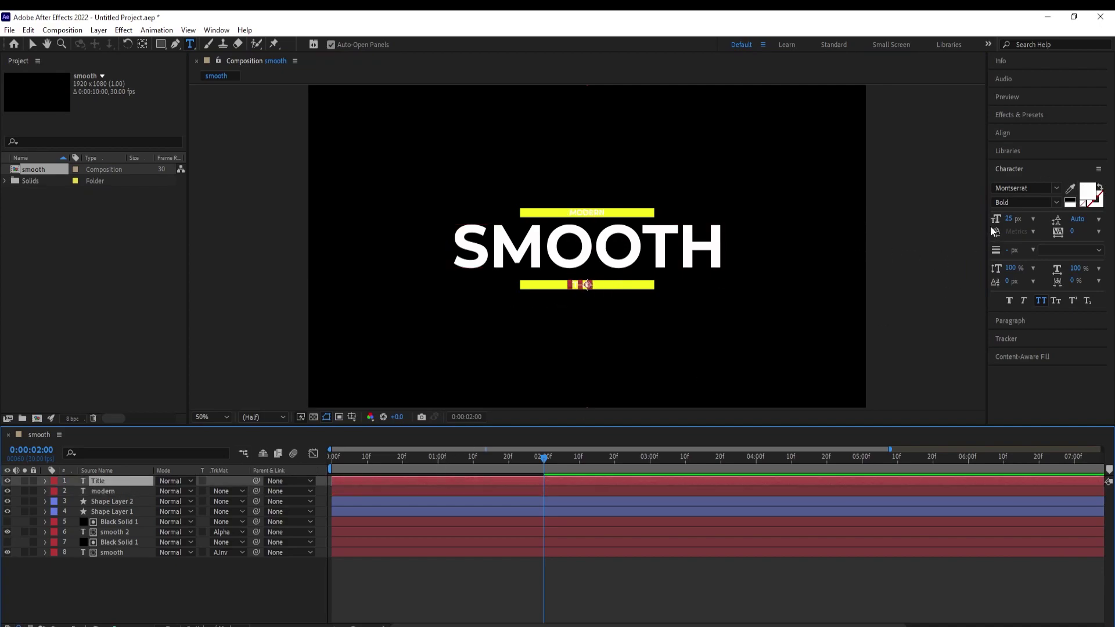
{"action": "left_click", "coordinate": [1016, 137]}
{"action": "left_click", "coordinate": [1018, 165]}
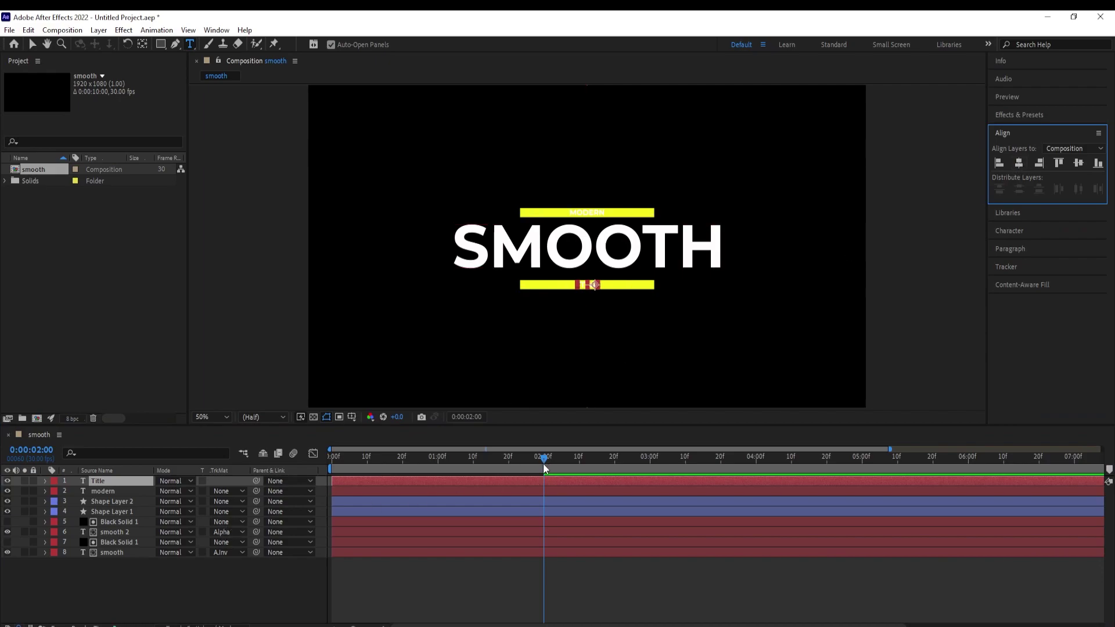
{"action": "left_click_drag", "start_coordinate": [544, 465], "coordinate": [228, 490]}
{"action": "key", "text": "space"}
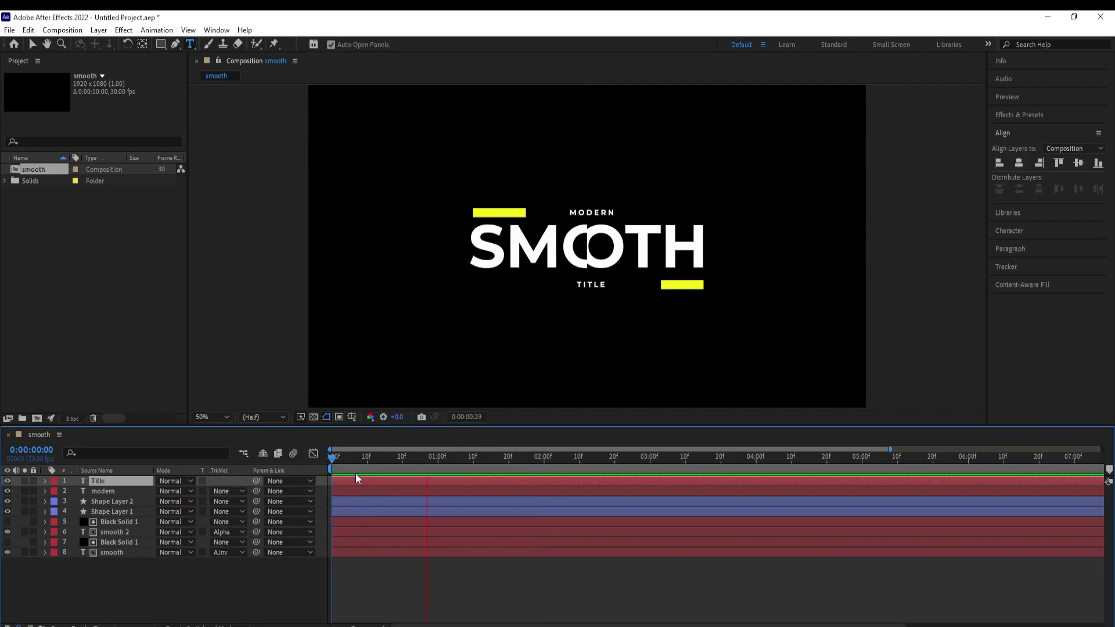
{"action": "left_click", "coordinate": [578, 458]}
{"action": "left_click_drag", "start_coordinate": [580, 463], "coordinate": [542, 458]}
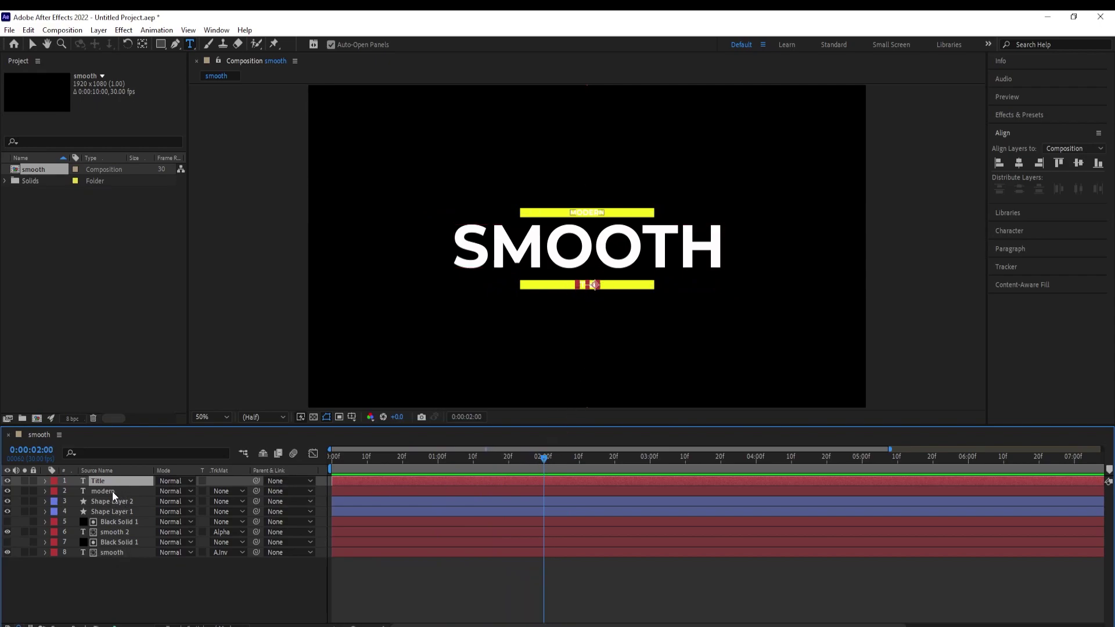
Set Alpha Inverted Matte: modern on Shape Layer 1, Title on Shape Layer 2
{"action": "left_click_drag", "start_coordinate": [110, 493], "coordinate": [111, 503]}
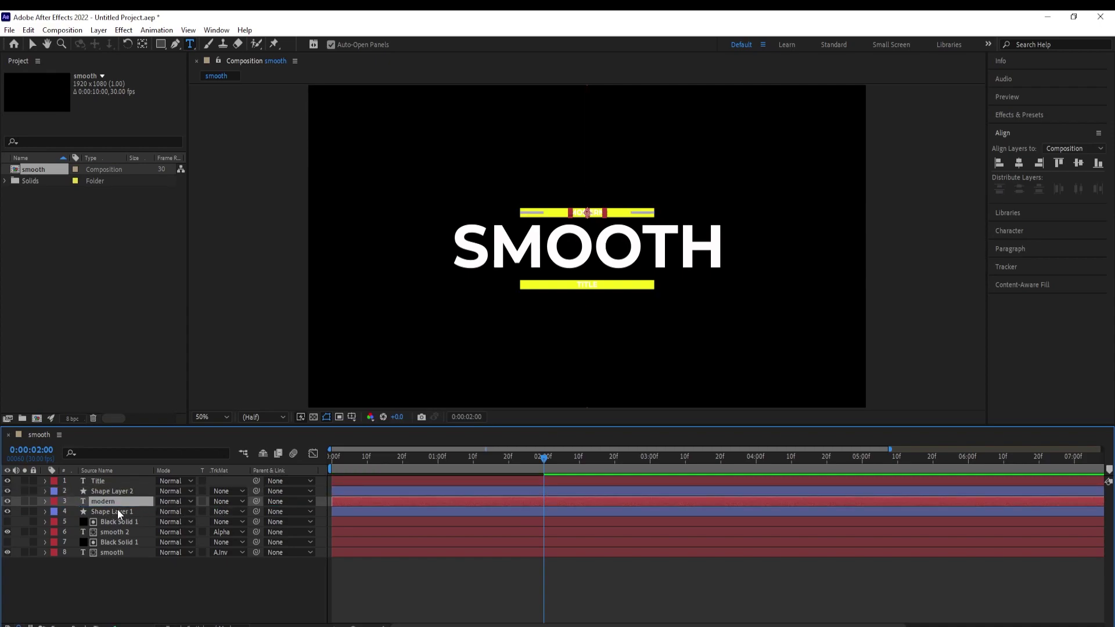
{"action": "left_click", "coordinate": [117, 511]}
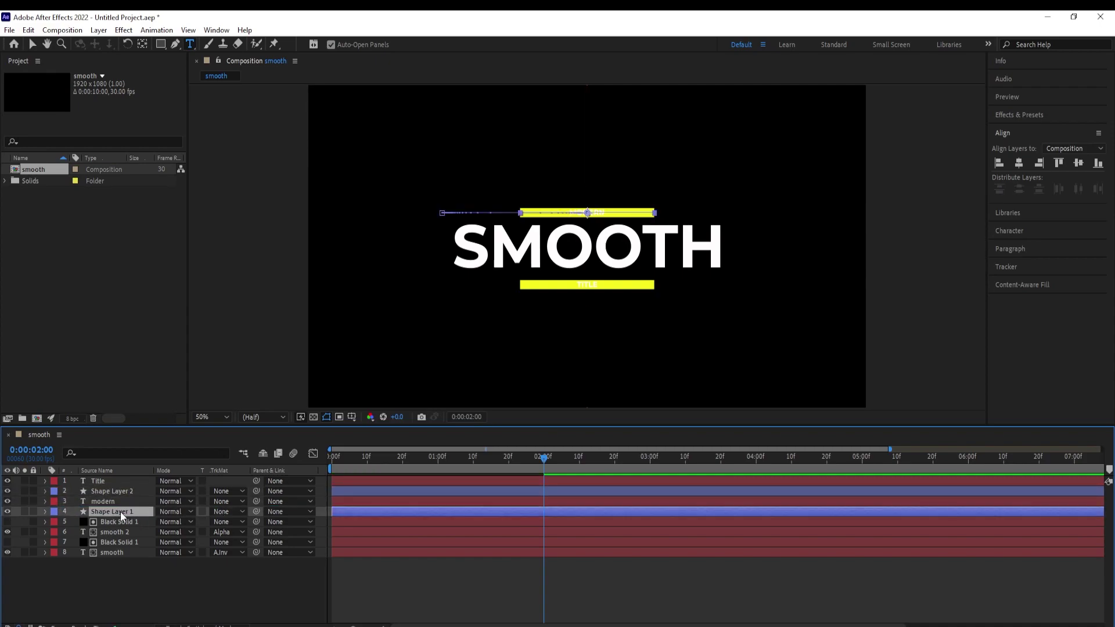
{"action": "left_click", "coordinate": [224, 513]}
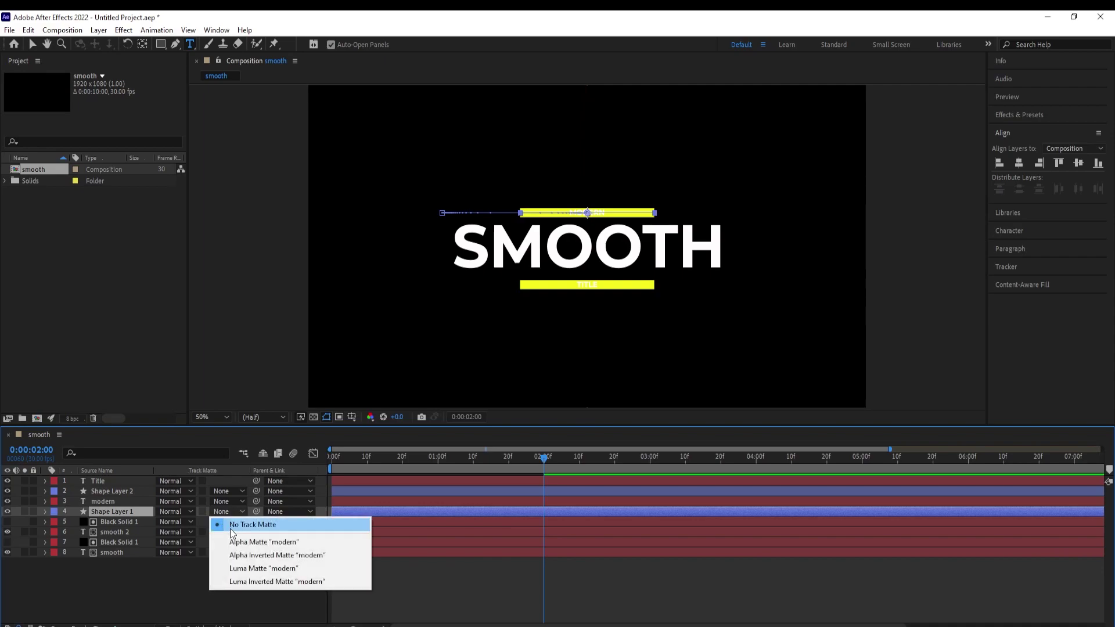
{"action": "left_click", "coordinate": [246, 556]}
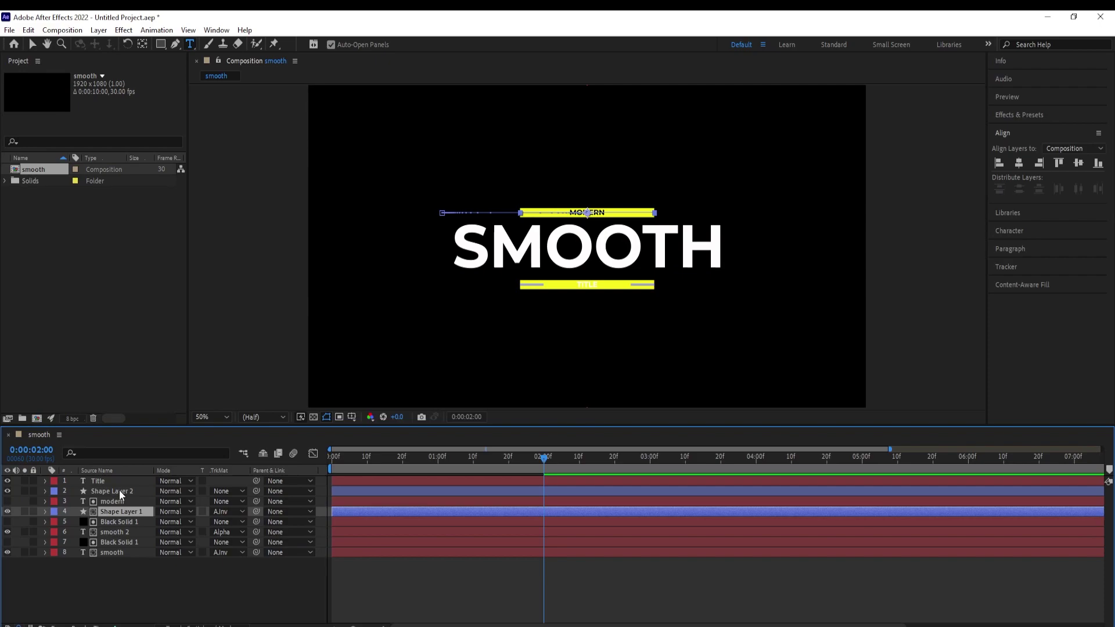
{"action": "left_click", "coordinate": [119, 491]}
{"action": "left_click", "coordinate": [224, 492]}
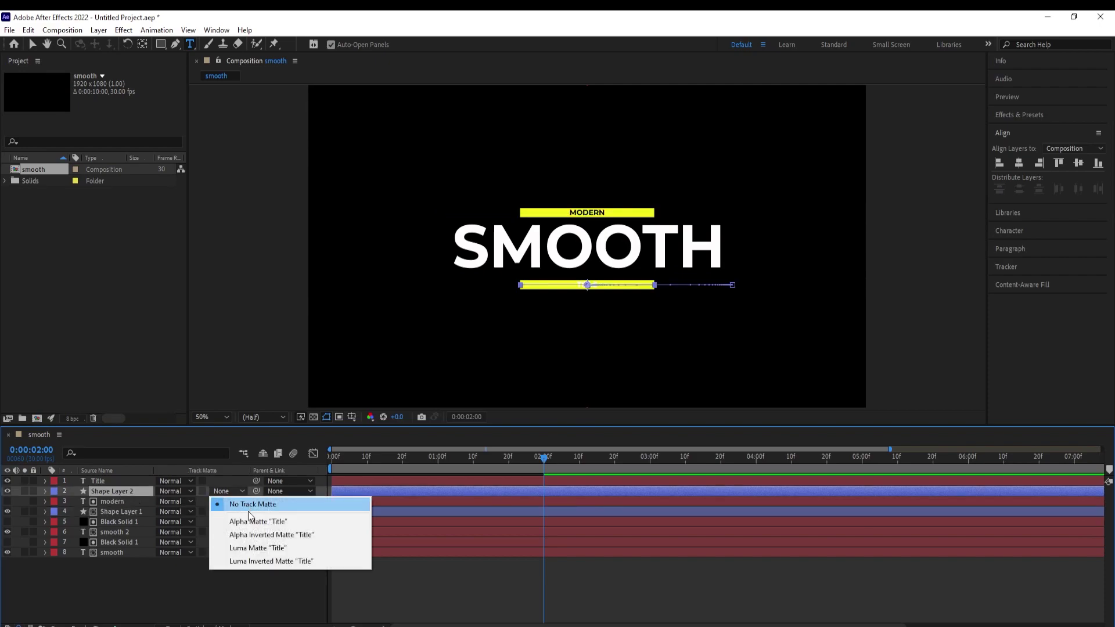
{"action": "left_click", "coordinate": [250, 532]}
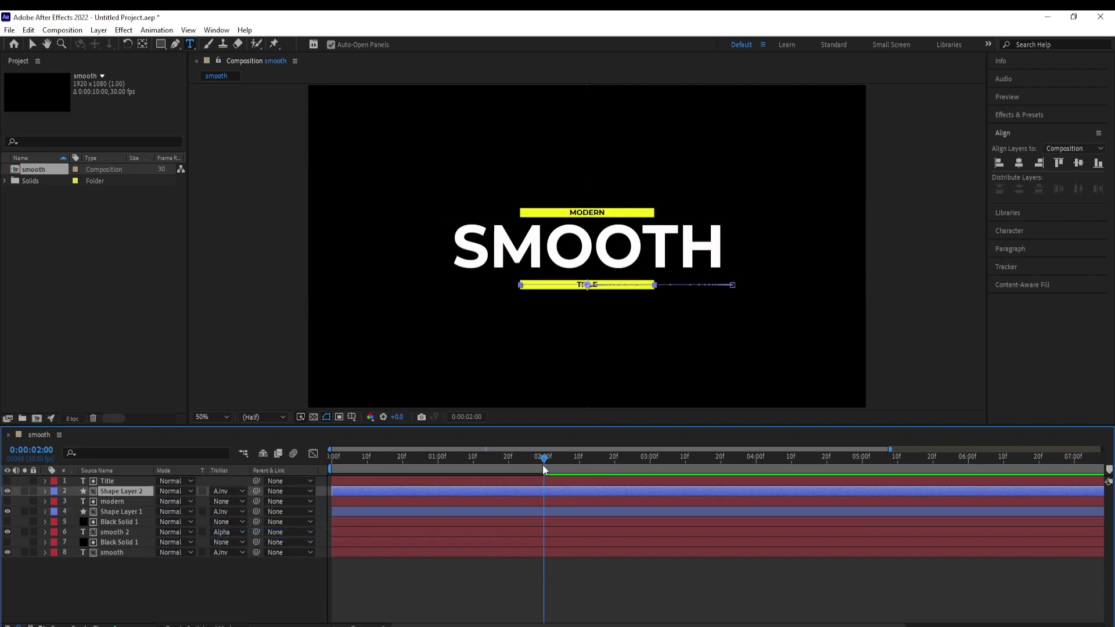
Play back the knocked-out words from the start, stopping around two seconds
{"action": "left_click_drag", "start_coordinate": [544, 460], "coordinate": [301, 462]}
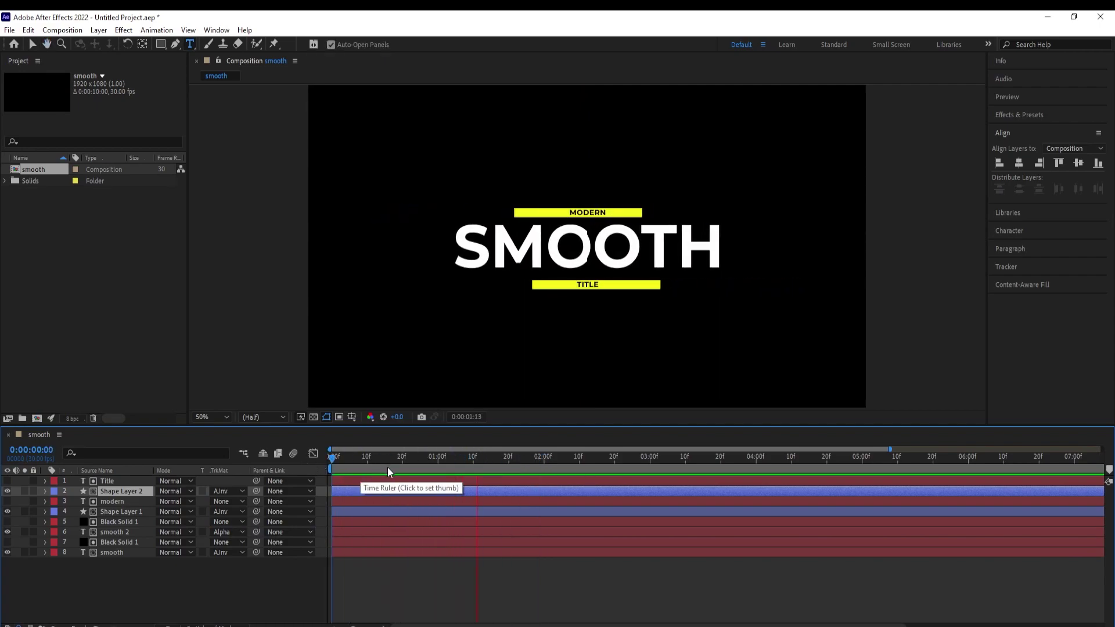
{"action": "key", "text": "space"}
{"action": "left_click_drag", "start_coordinate": [625, 461], "coordinate": [542, 465]}
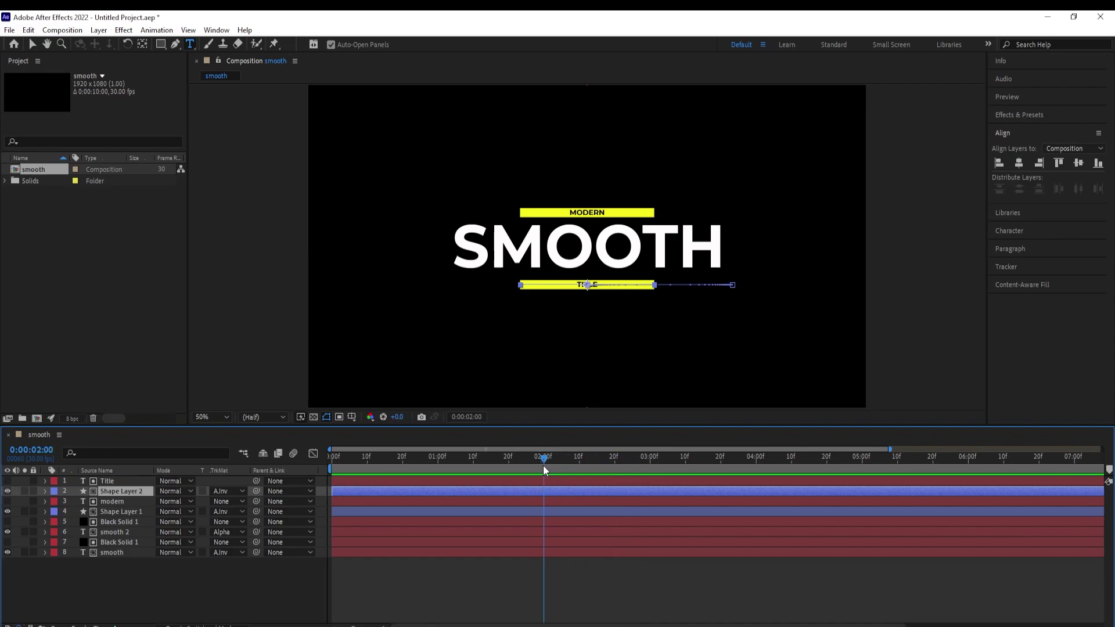
Add a new Null Object layer, Null 1, to the composition
{"action": "left_click", "coordinate": [202, 570]}
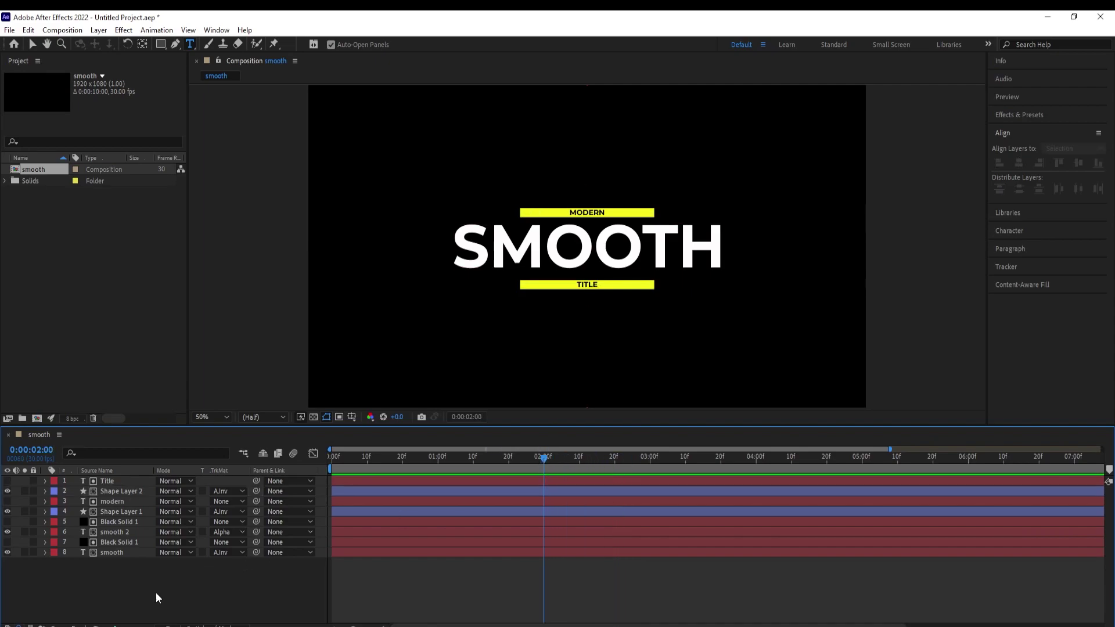
{"action": "right_click", "coordinate": [156, 592]}
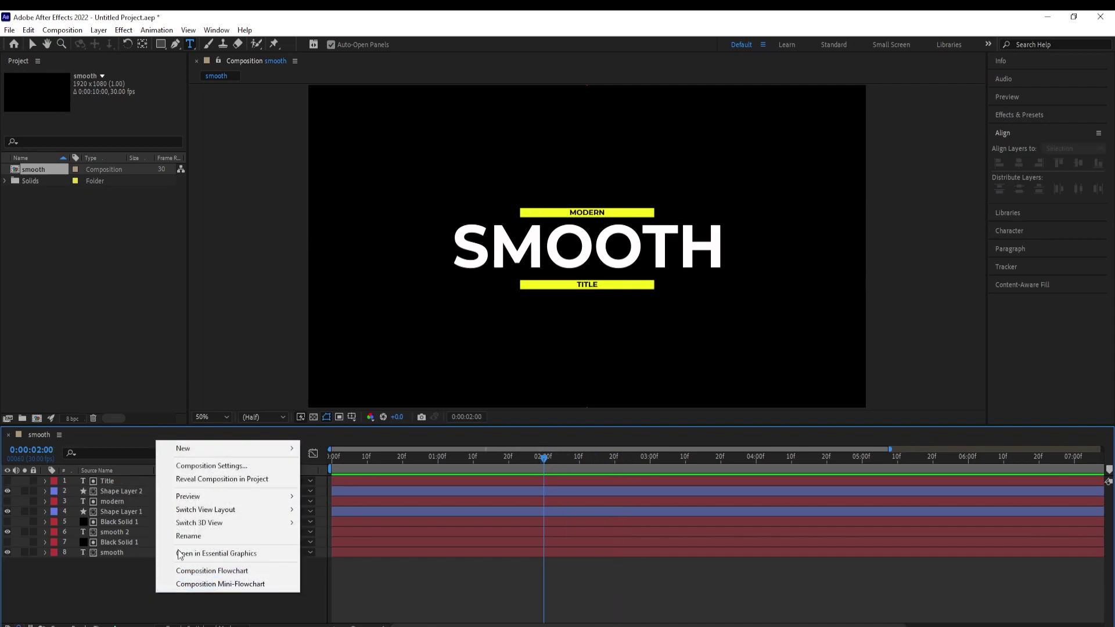
{"action": "right_click", "coordinate": [125, 592]}
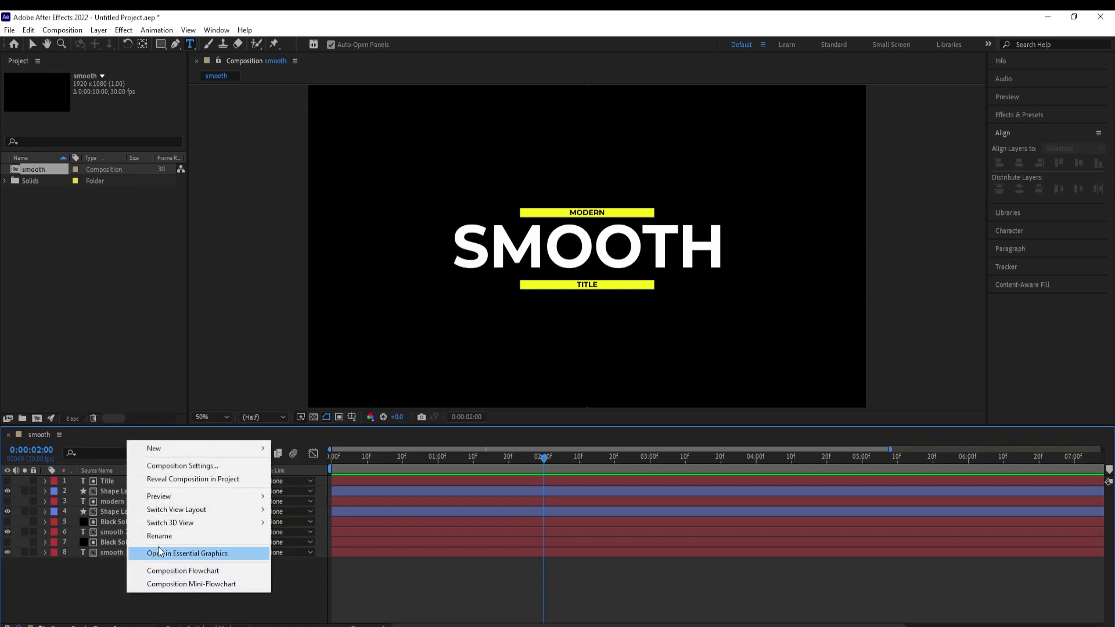
{"action": "mouse_move", "coordinate": [166, 447]}
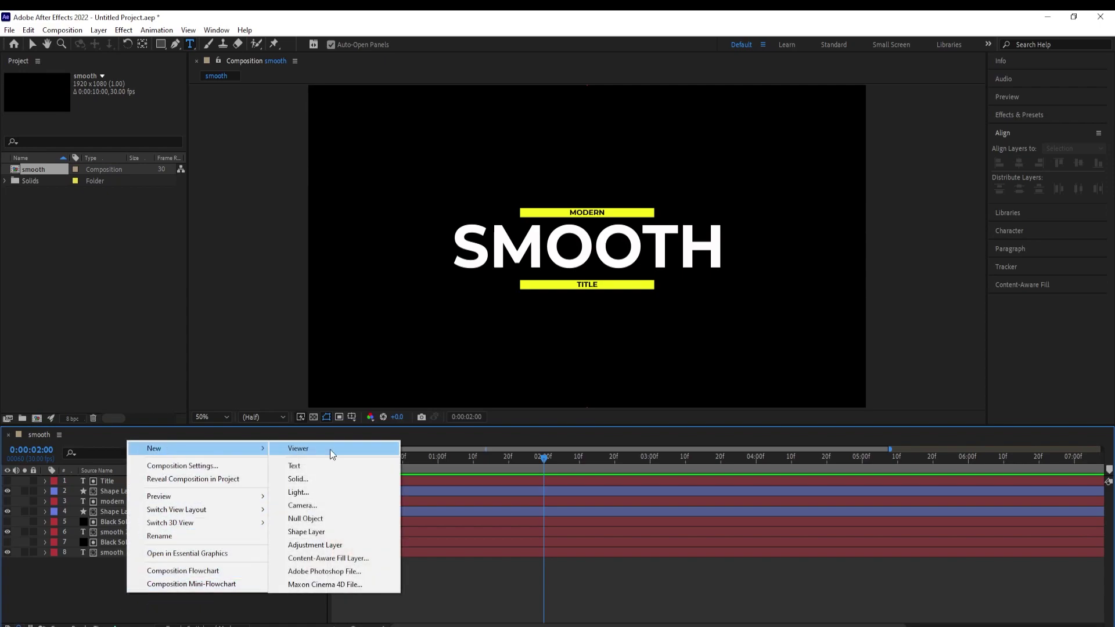
{"action": "left_click", "coordinate": [308, 518]}
Parent the eight layers from Title through smooth to Null 1
{"action": "left_click", "coordinate": [117, 493]}
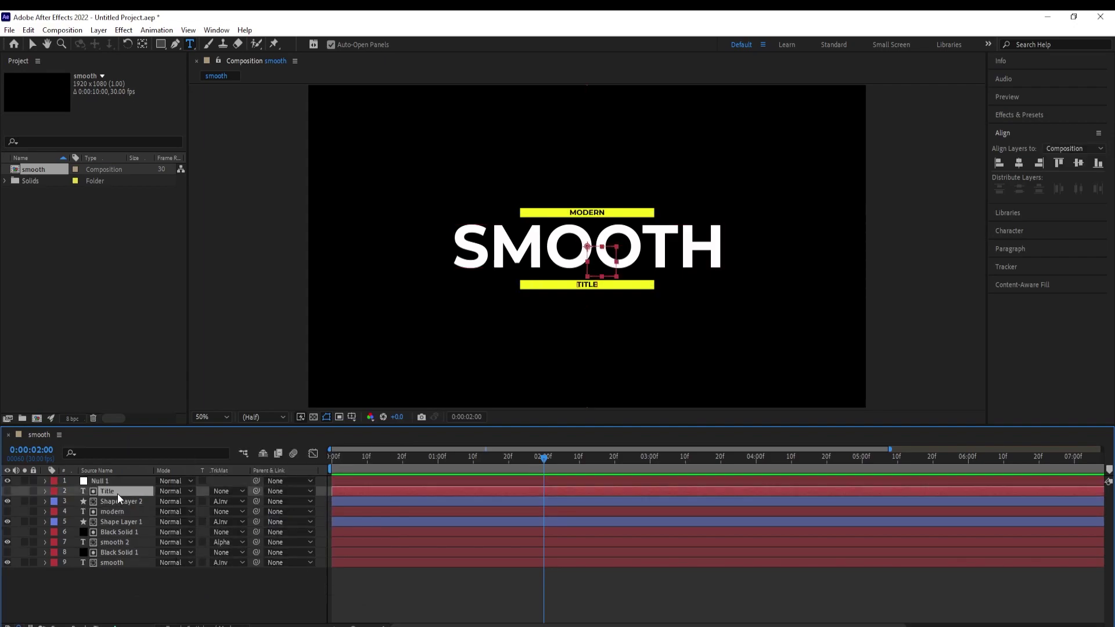
{"action": "left_click", "coordinate": [120, 564], "text": "shift"}
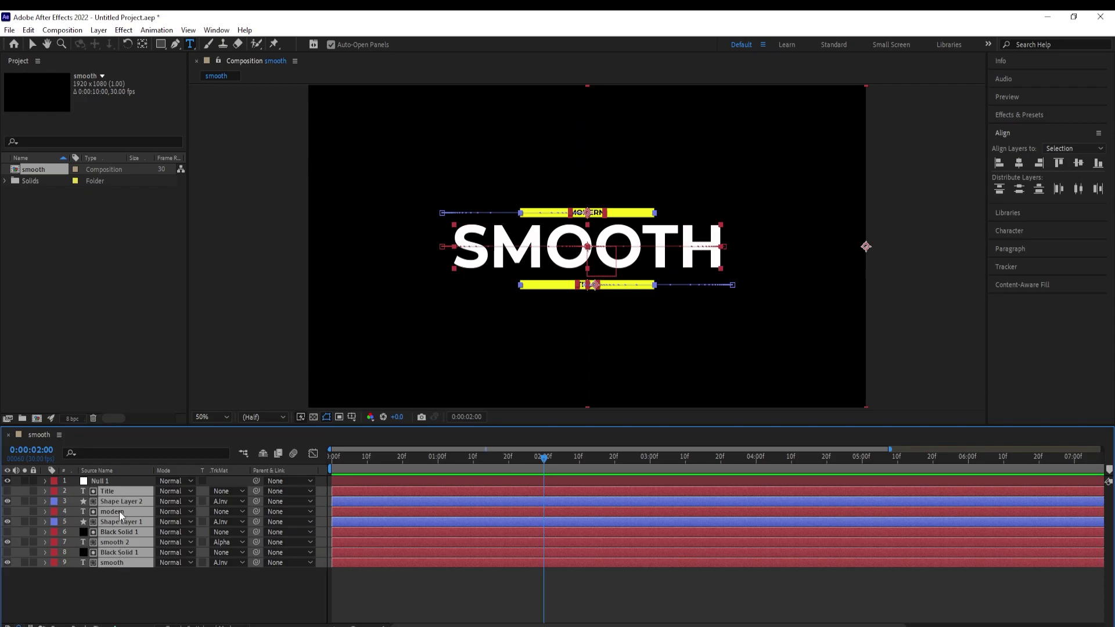
{"action": "key", "text": "F2"}
{"action": "left_click", "coordinate": [114, 490]}
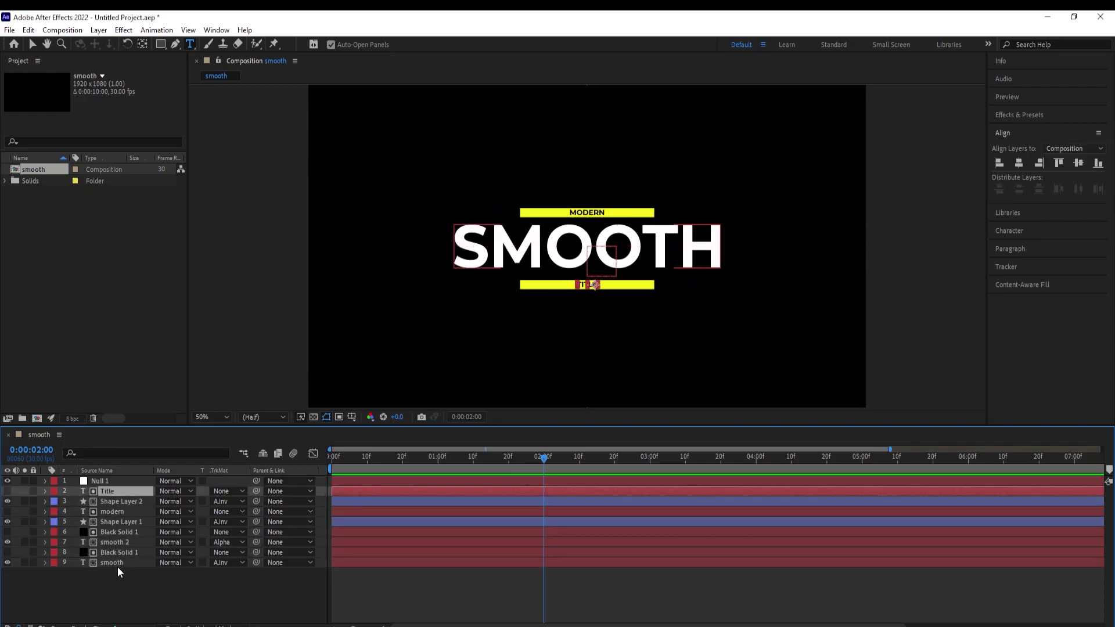
{"action": "left_click", "coordinate": [119, 562], "text": "shift"}
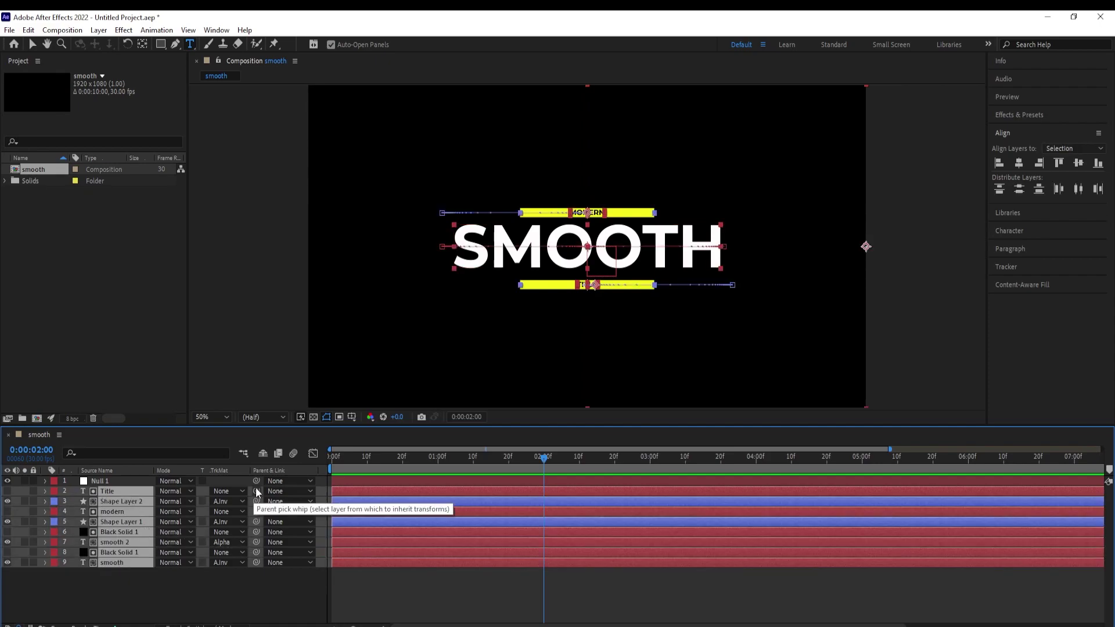
{"action": "left_click_drag", "start_coordinate": [256, 492], "coordinate": [109, 480]}
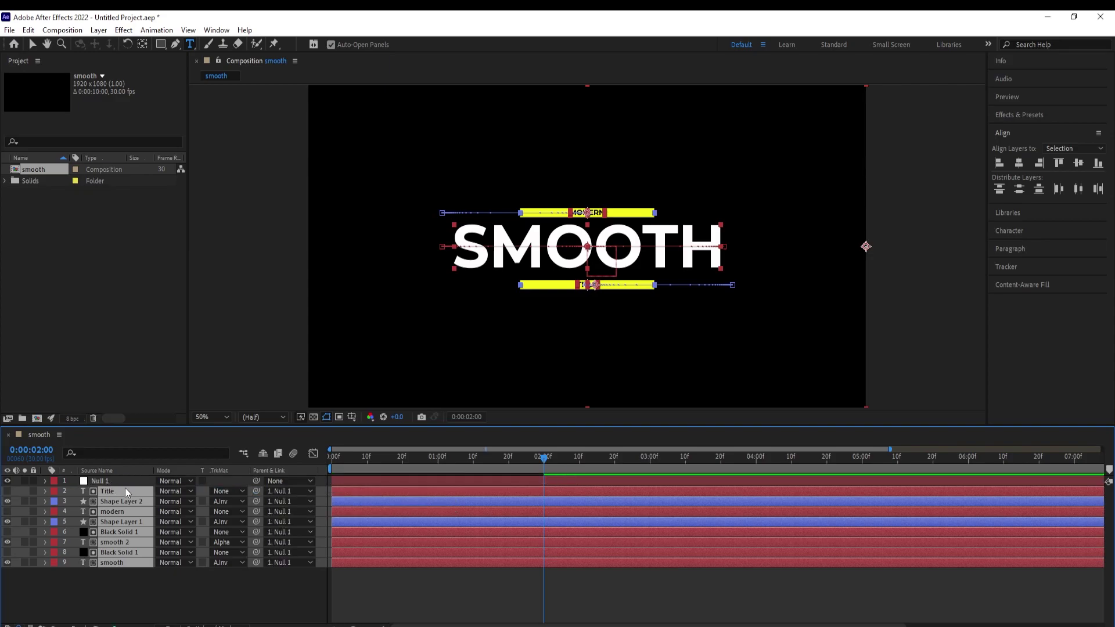
{"action": "left_click_drag", "start_coordinate": [545, 457], "coordinate": [650, 461]}
Keyframe Null 1's Scale at 3:00 and set it to 60% at 1:00
{"action": "left_click", "coordinate": [110, 584]}
{"action": "left_click", "coordinate": [99, 480]}
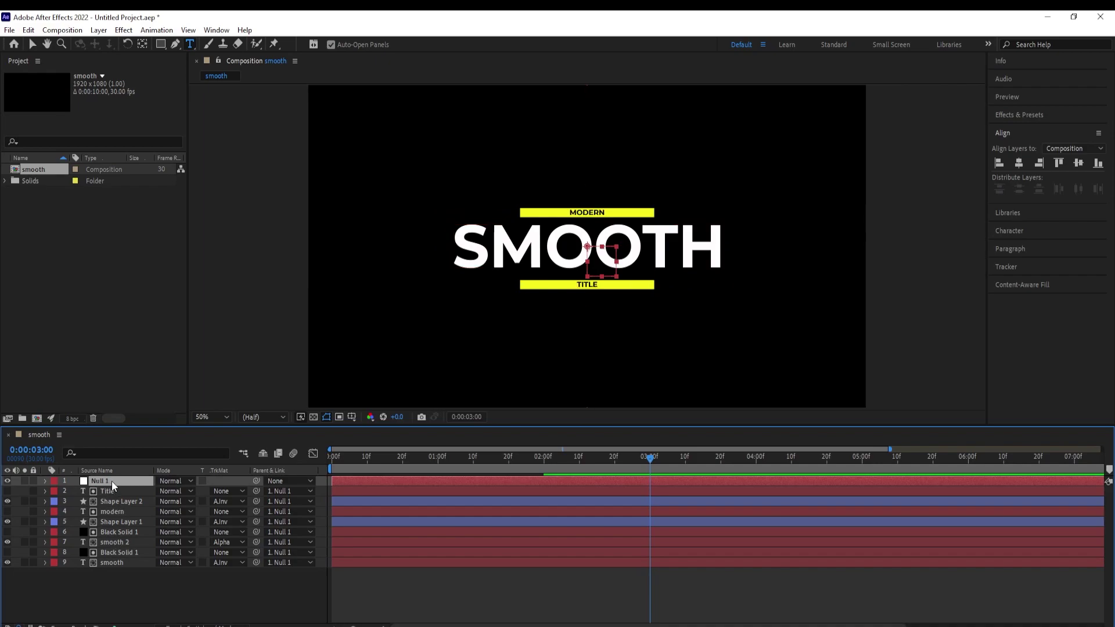
{"action": "key", "text": "s"}
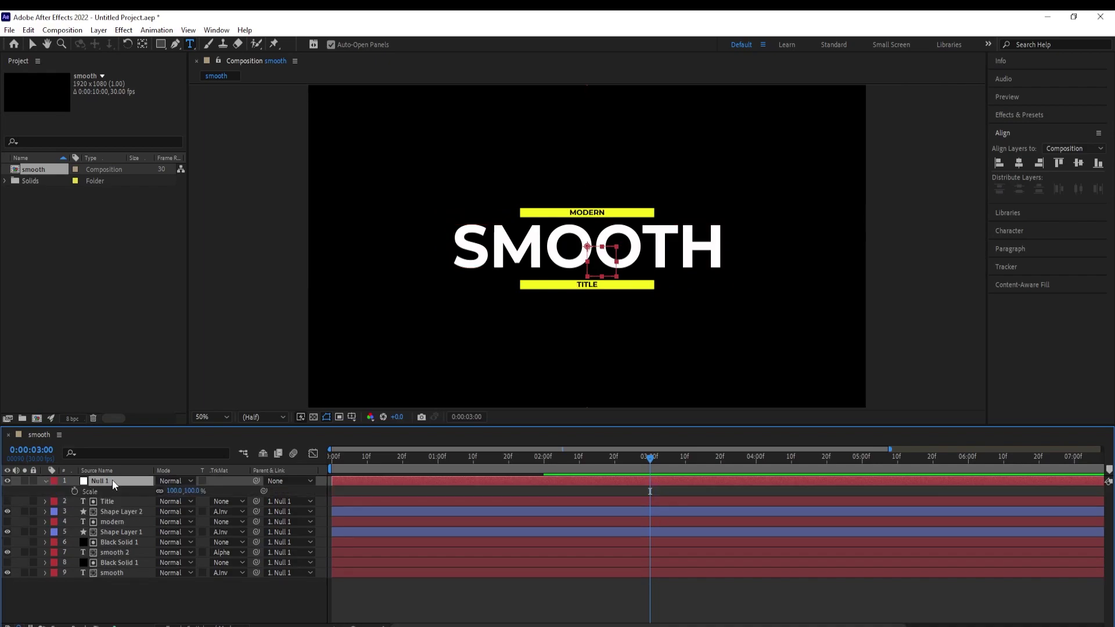
{"action": "left_click", "coordinate": [74, 492]}
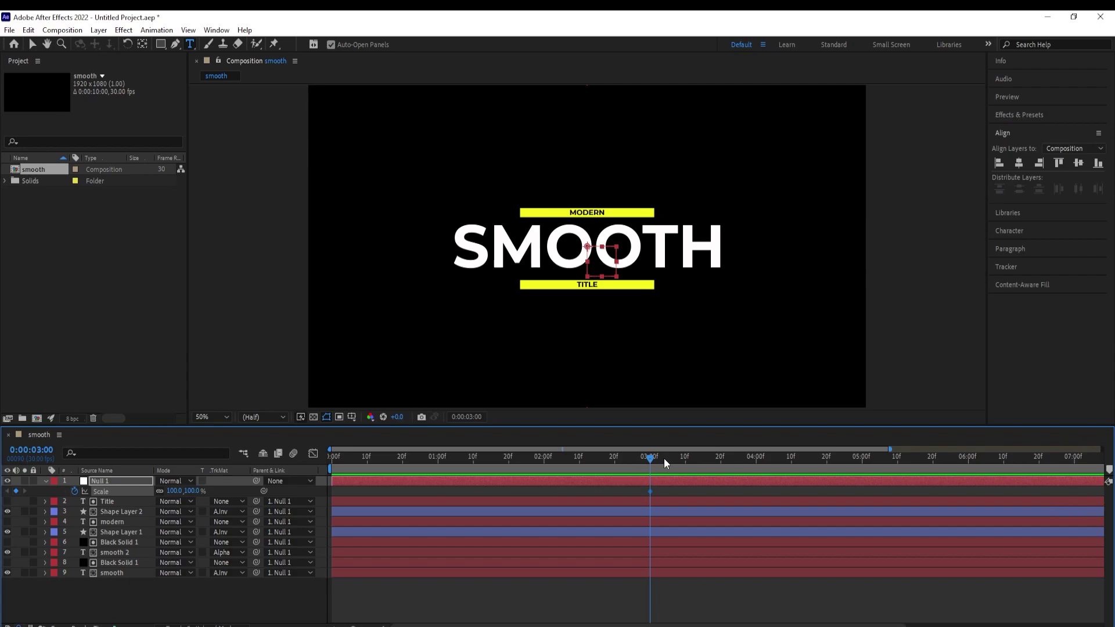
{"action": "left_click_drag", "start_coordinate": [646, 465], "coordinate": [437, 481]}
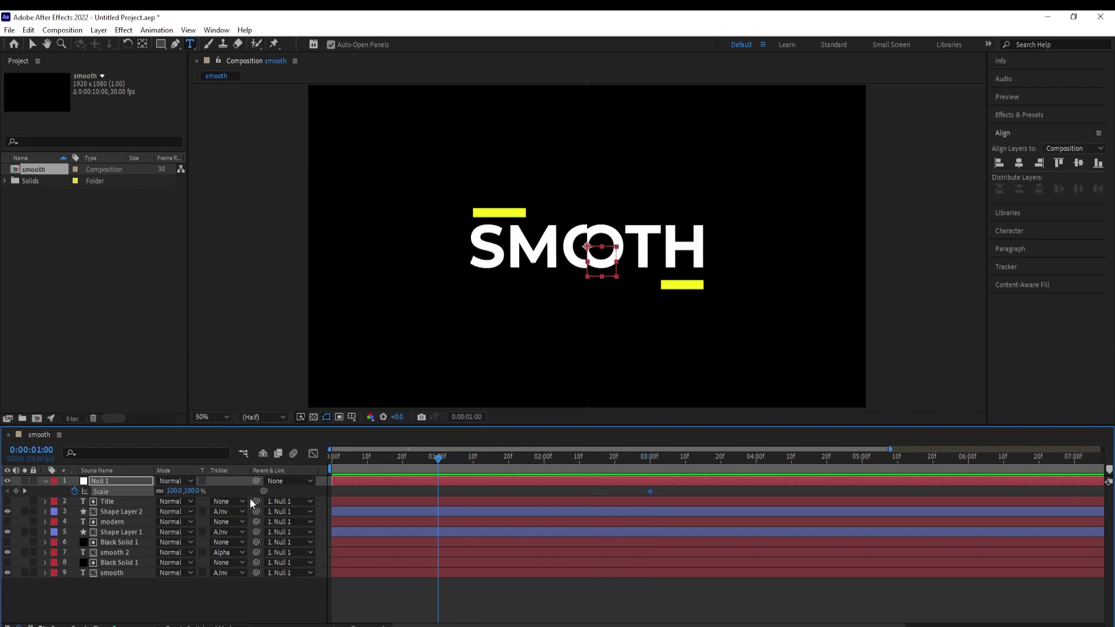
{"action": "left_click", "coordinate": [174, 492]}
{"action": "type", "text": "6"}
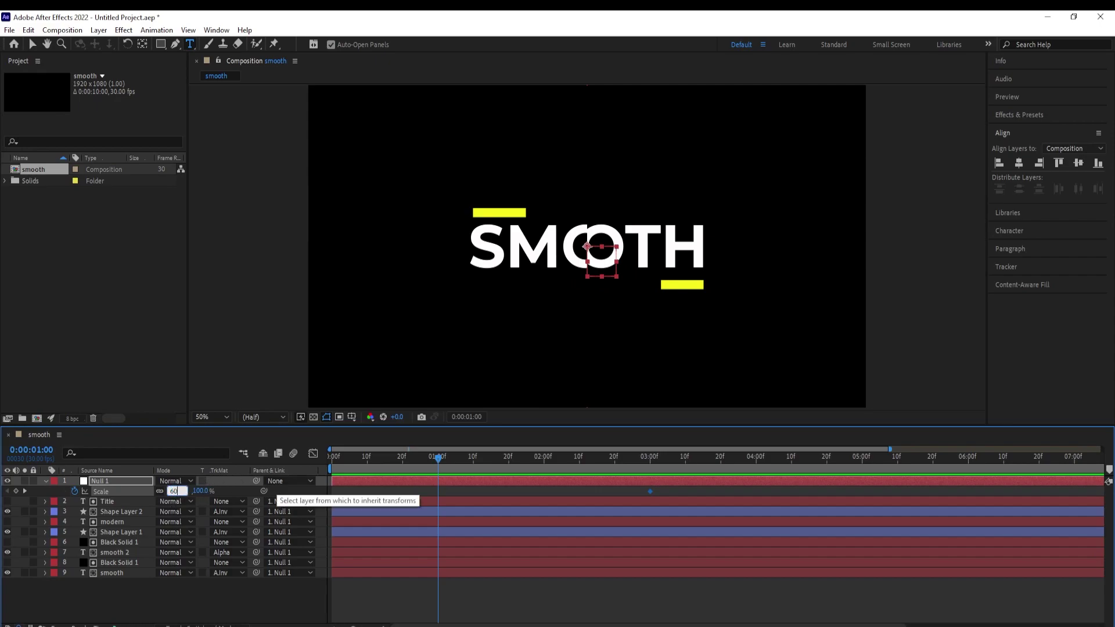
{"action": "type", "text": "0"}
{"action": "key", "text": "Return"}
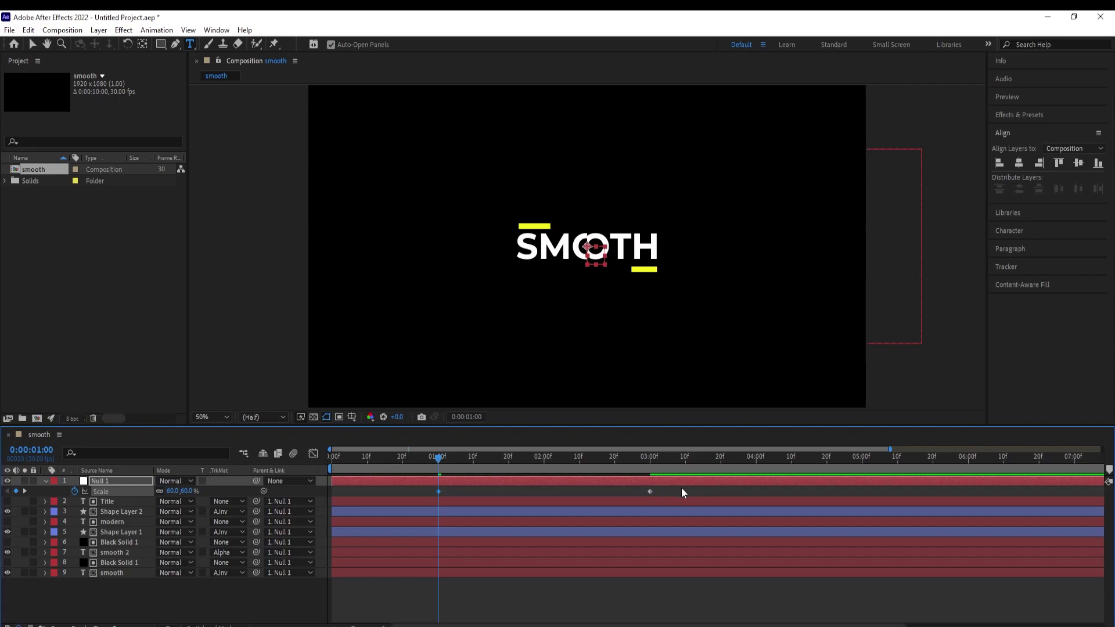
Select both Scale keyframes in the speed graph for easing
{"action": "left_click_drag", "start_coordinate": [646, 489], "coordinate": [427, 501]}
{"action": "left_click", "coordinate": [313, 454]}
{"action": "left_click_drag", "start_coordinate": [628, 604], "coordinate": [412, 576]}
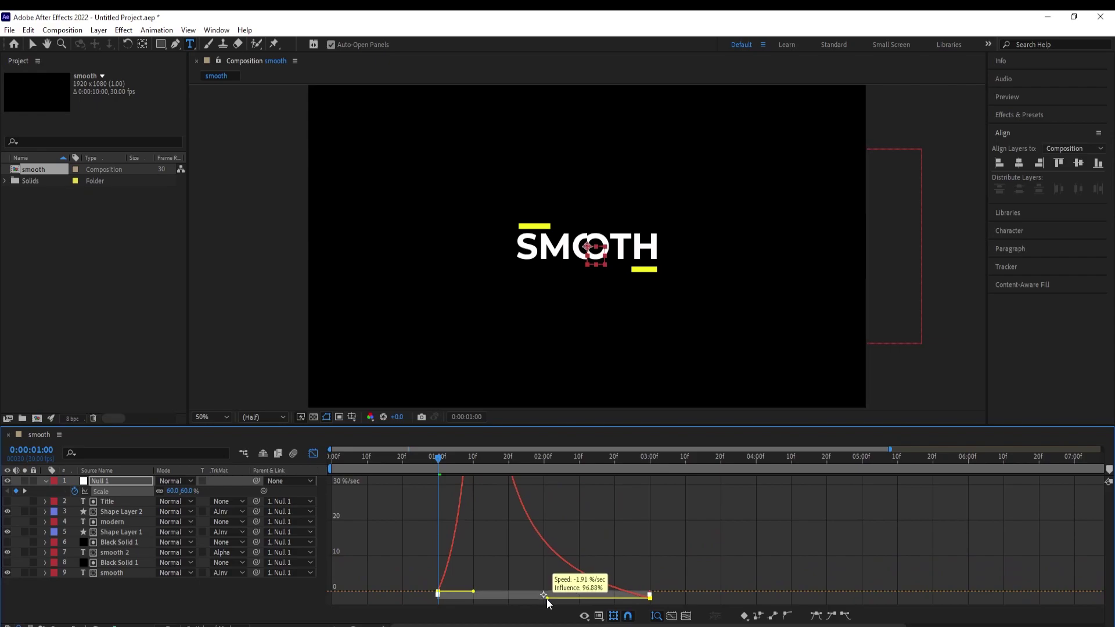